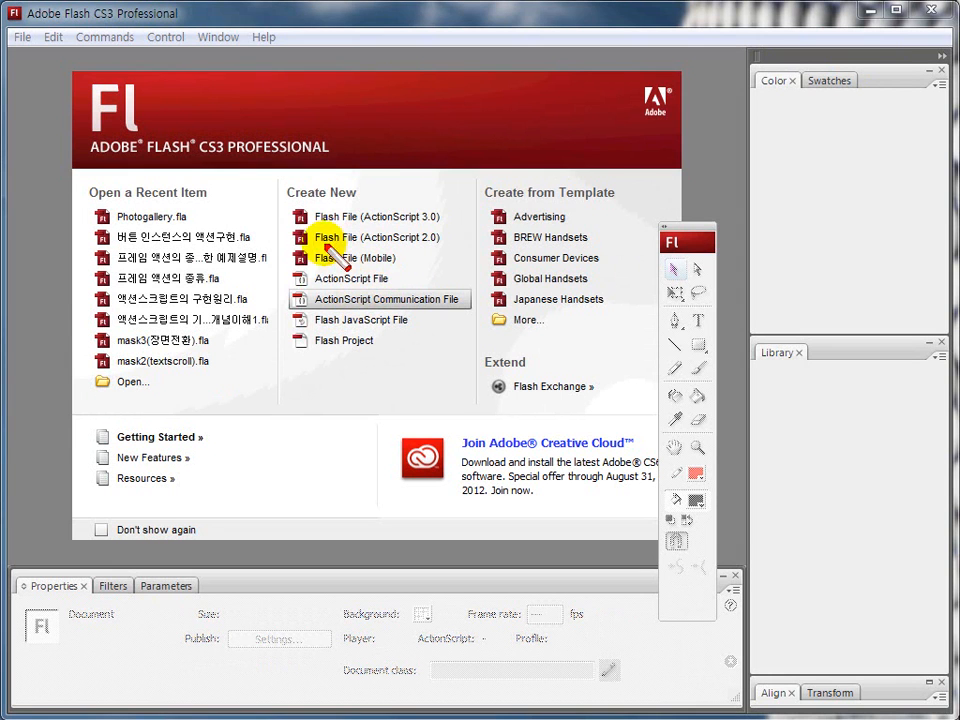
Step: Create a new Flash File (ActionScript 2.0) document
{"action": "left_click_drag", "start_coordinate": [290, 244], "coordinate": [438, 243]}
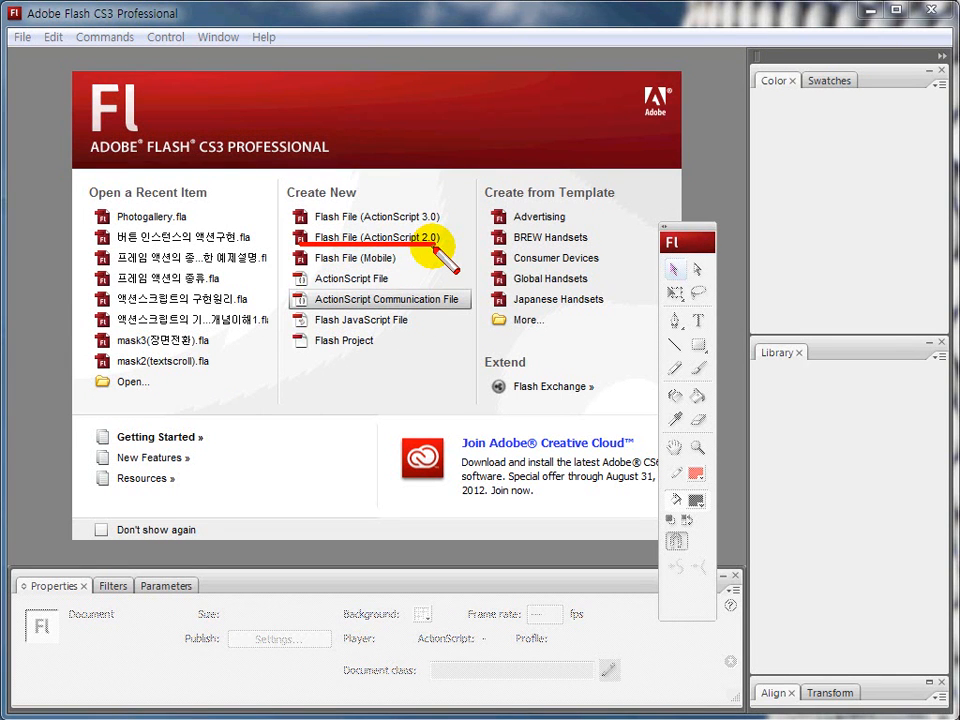
{"action": "left_click", "coordinate": [390, 242]}
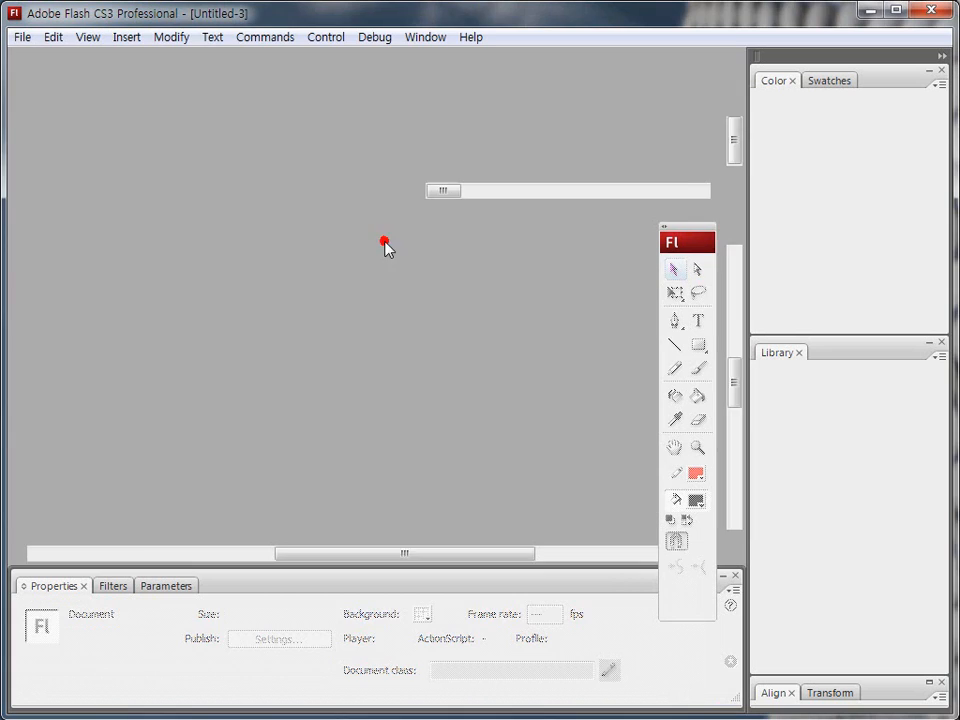
{"action": "mouse_move", "coordinate": [339, 227]}
{"action": "left_mouse_down"}
{"action": "mouse_move", "coordinate": [344, 193]}
{"action": "mouse_move", "coordinate": [347, 236]}
{"action": "left_mouse_up"}
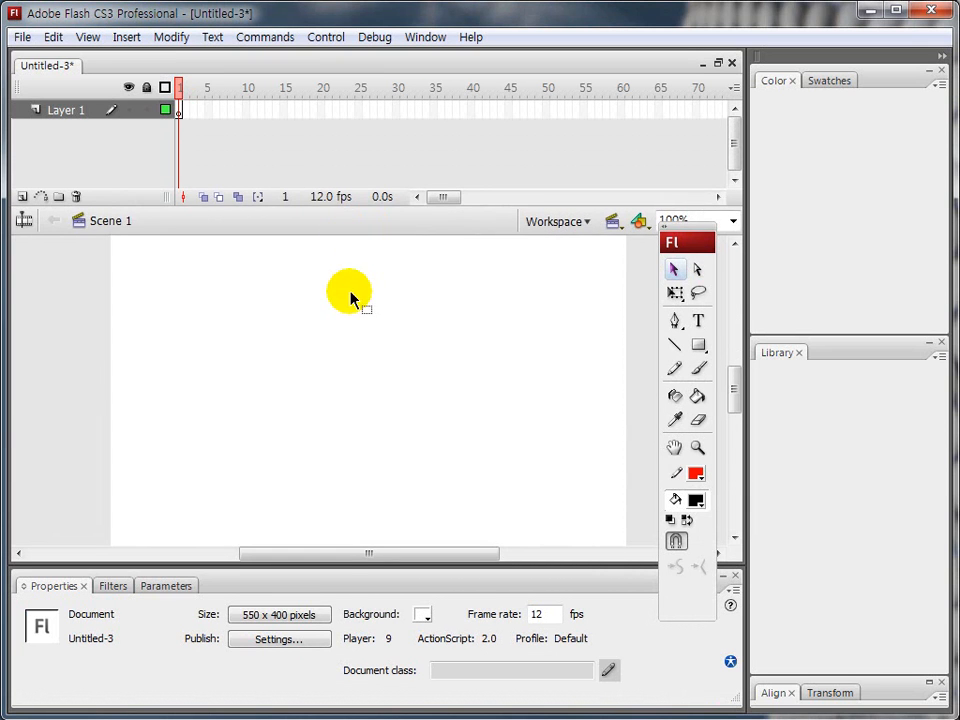
{"action": "mouse_move", "coordinate": [336, 331]}
{"action": "left_mouse_down"}
{"action": "mouse_move", "coordinate": [332, 339]}
{"action": "mouse_move", "coordinate": [334, 317]}
{"action": "left_mouse_up"}
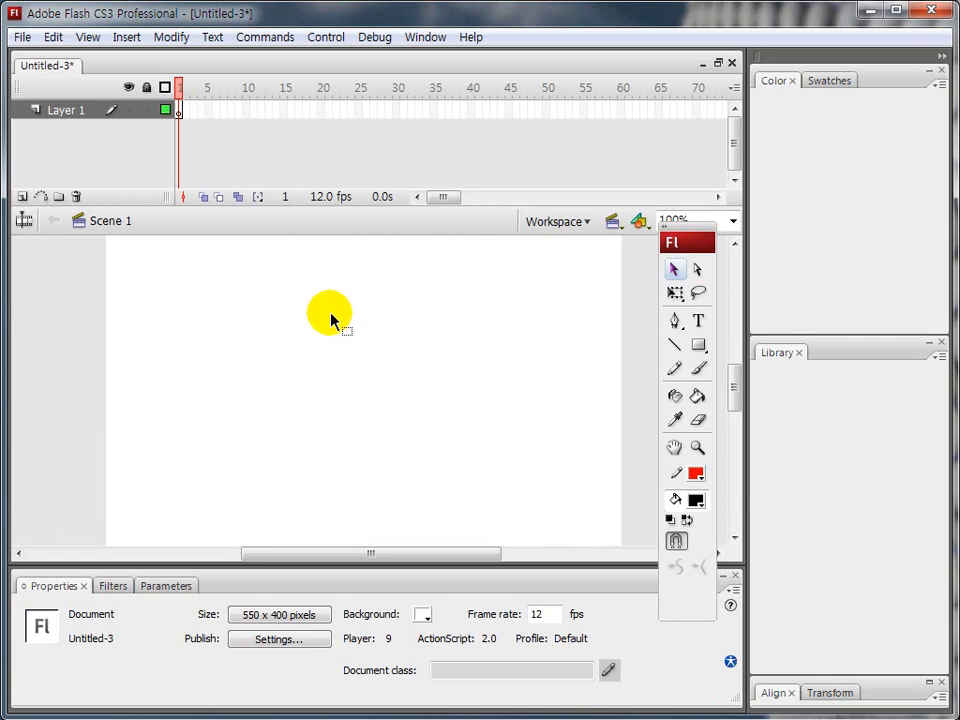
Step: Rename Layer 1 as 배경
{"action": "double_click", "coordinate": [58, 110]}
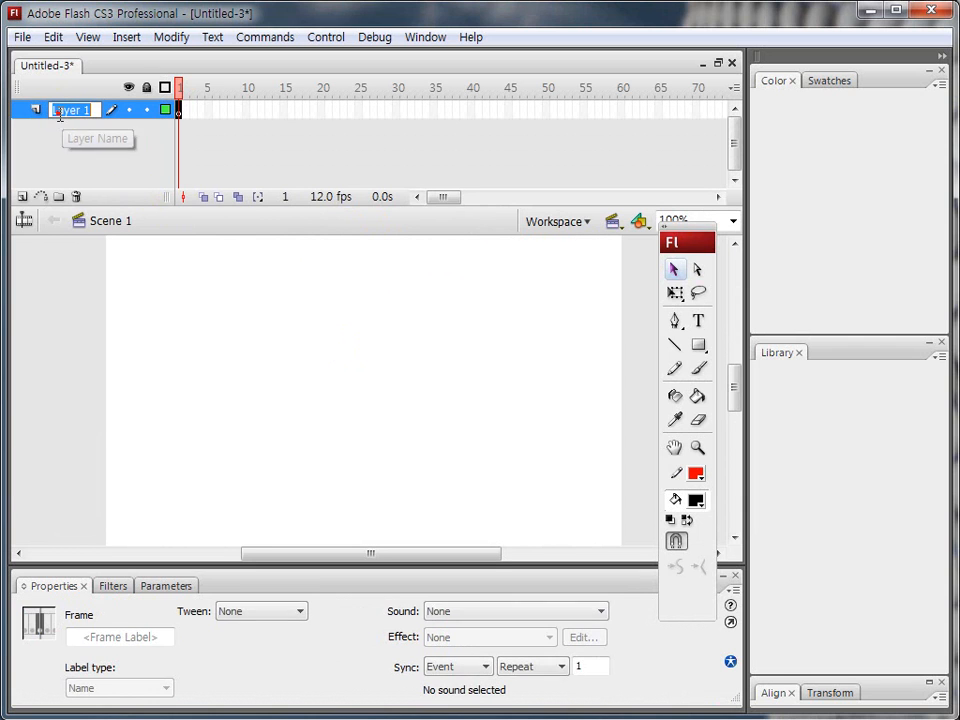
{"action": "type", "text": "배경"}
{"action": "key", "text": "Return"}
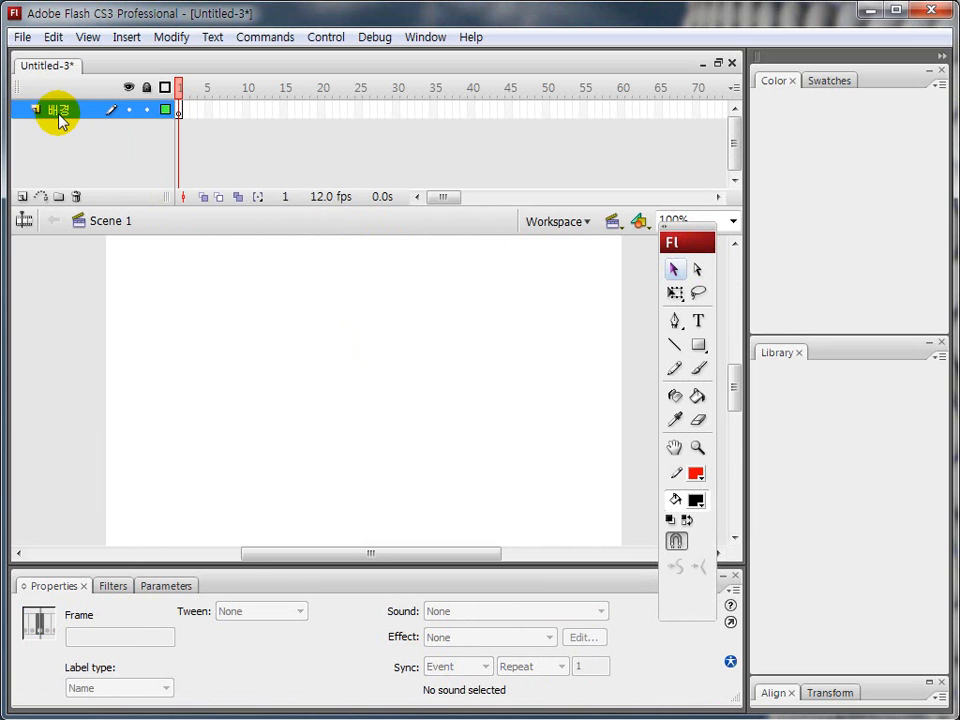
Step: Import the 프레임 image onto the stage in the 배경 layer
{"action": "left_click", "coordinate": [22, 37]}
{"action": "left_click", "coordinate": [57, 364]}
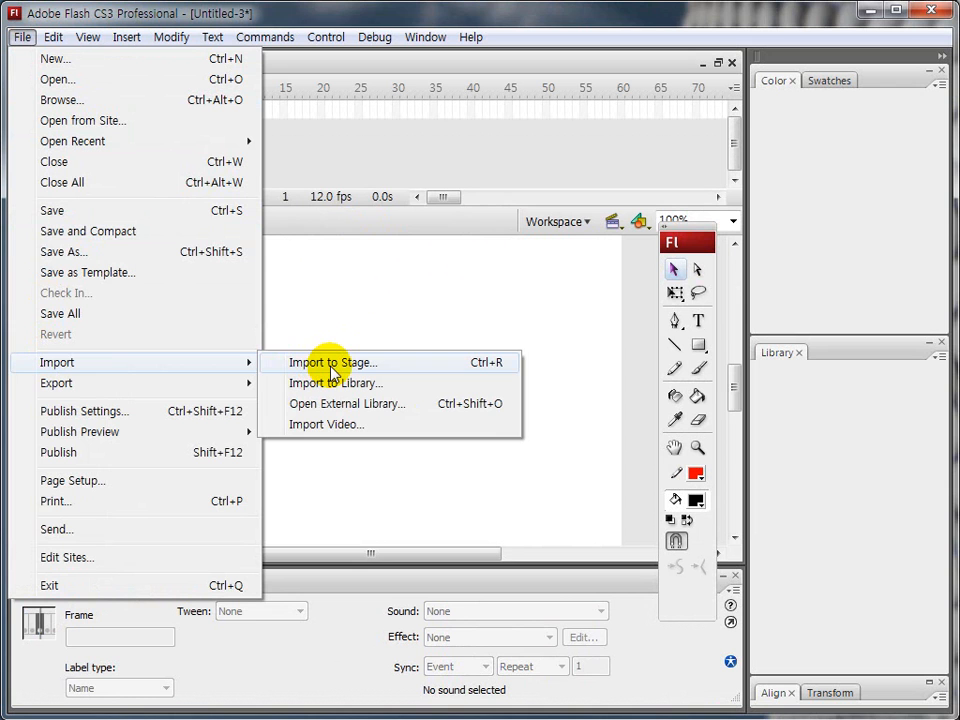
{"action": "left_click", "coordinate": [331, 366]}
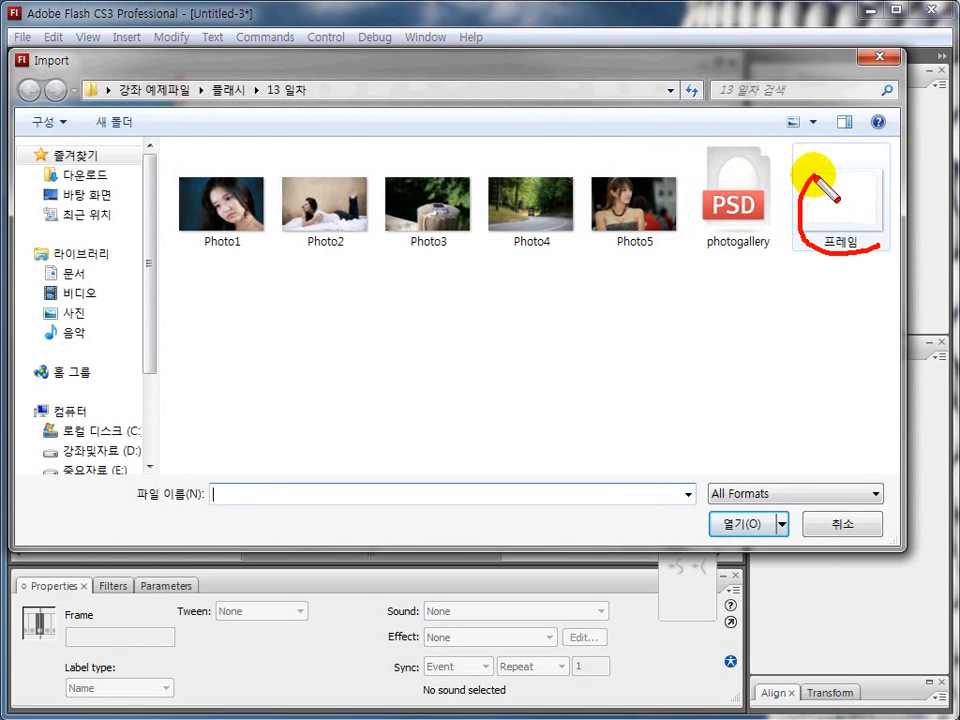
{"action": "left_click", "coordinate": [843, 217]}
{"action": "left_click", "coordinate": [748, 522]}
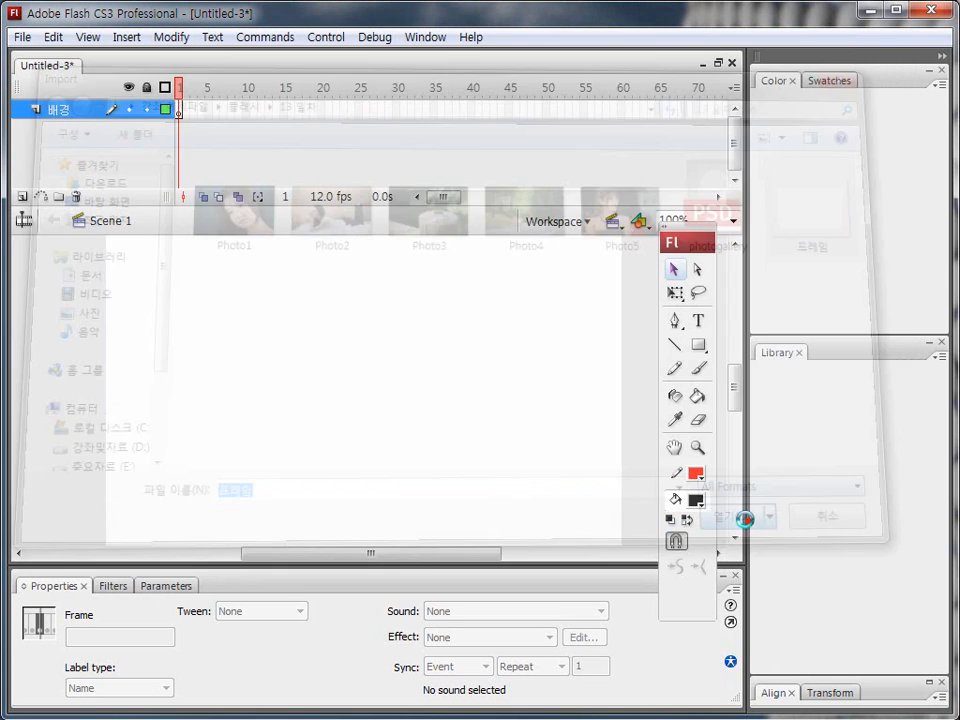
{"action": "key", "text": "space"}
{"action": "left_click_drag", "start_coordinate": [240, 371], "coordinate": [229, 343]}
{"action": "mouse_move", "coordinate": [257, 406]}
{"action": "left_mouse_down"}
{"action": "mouse_move", "coordinate": [273, 388]}
{"action": "mouse_move", "coordinate": [231, 394]}
{"action": "mouse_move", "coordinate": [251, 416]}
{"action": "mouse_move", "coordinate": [259, 452]}
{"action": "mouse_move", "coordinate": [259, 419]}
{"action": "left_mouse_up"}
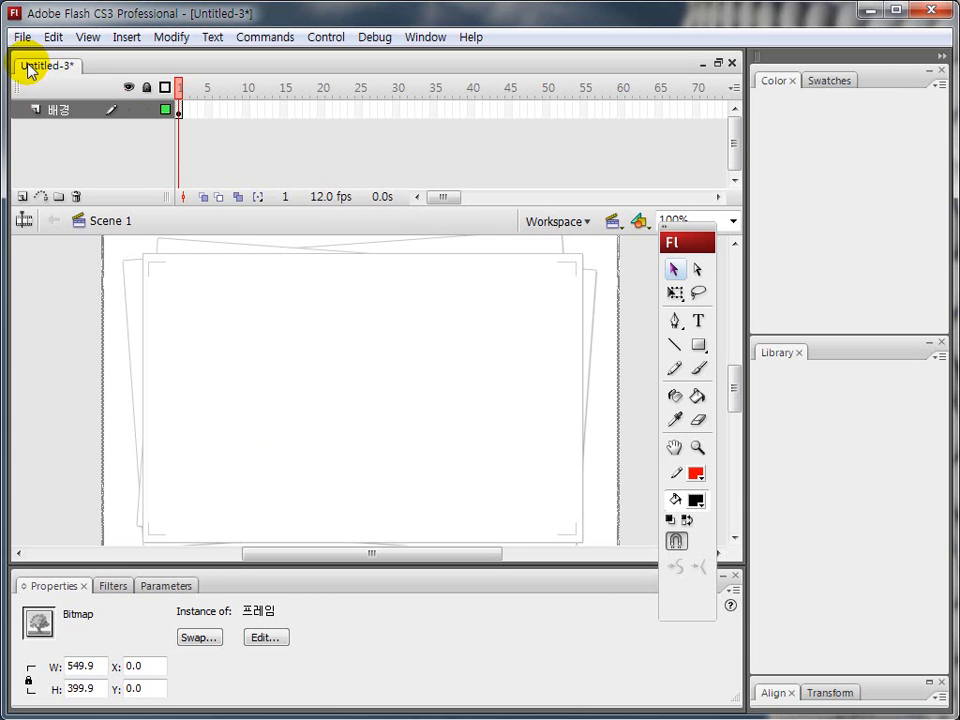
Step: Add a new layer above 배경 and name it 이미지
{"action": "left_click", "coordinate": [21, 197]}
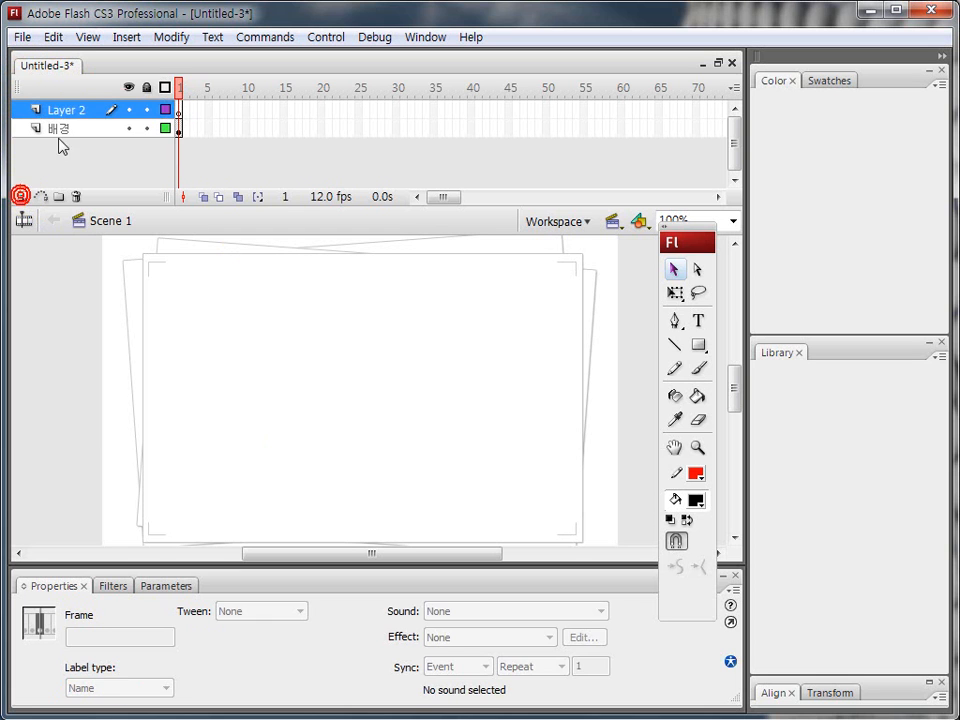
{"action": "double_click", "coordinate": [66, 109]}
{"action": "type", "text": "이미지"}
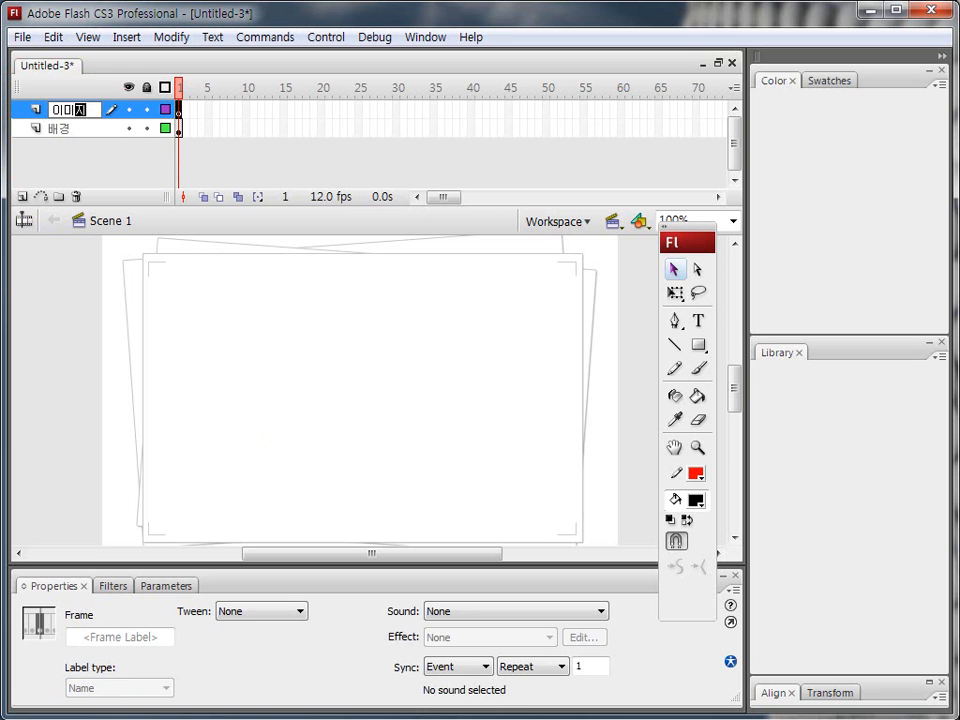
{"action": "left_click", "coordinate": [65, 111]}
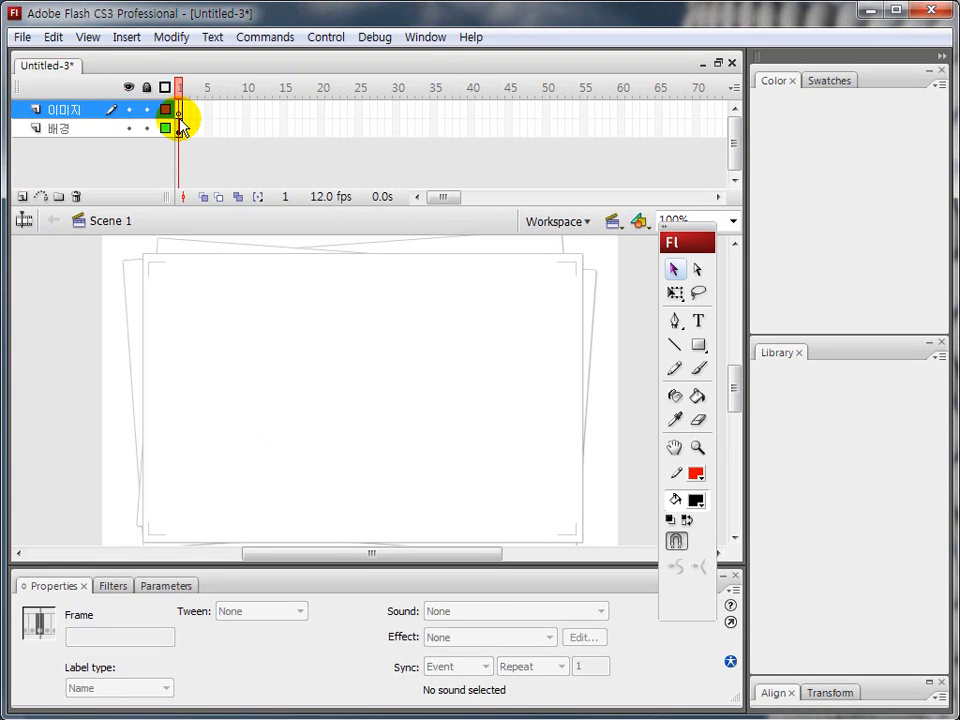
{"action": "key", "text": "ctrl+shift+d"}
{"action": "left_click_drag", "start_coordinate": [181, 102], "coordinate": [180, 125]}
{"action": "key", "text": "Escape"}
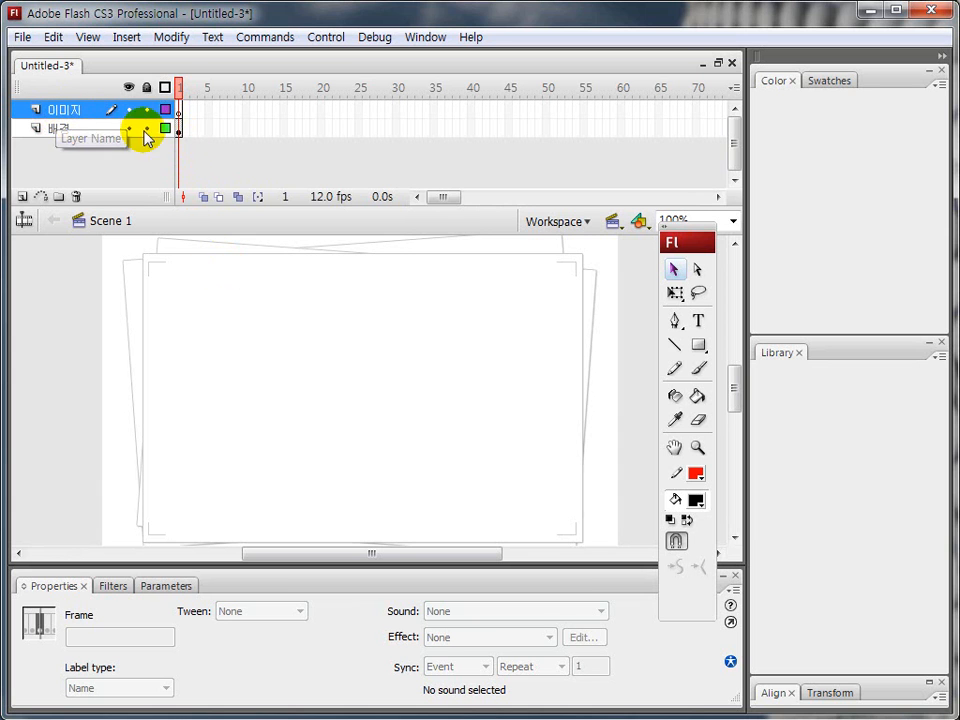
Step: Add the static text "PhotoGallery" in frame 1 of the 이미지 layer, at about X 166, Y 133
{"action": "left_click", "coordinate": [181, 117]}
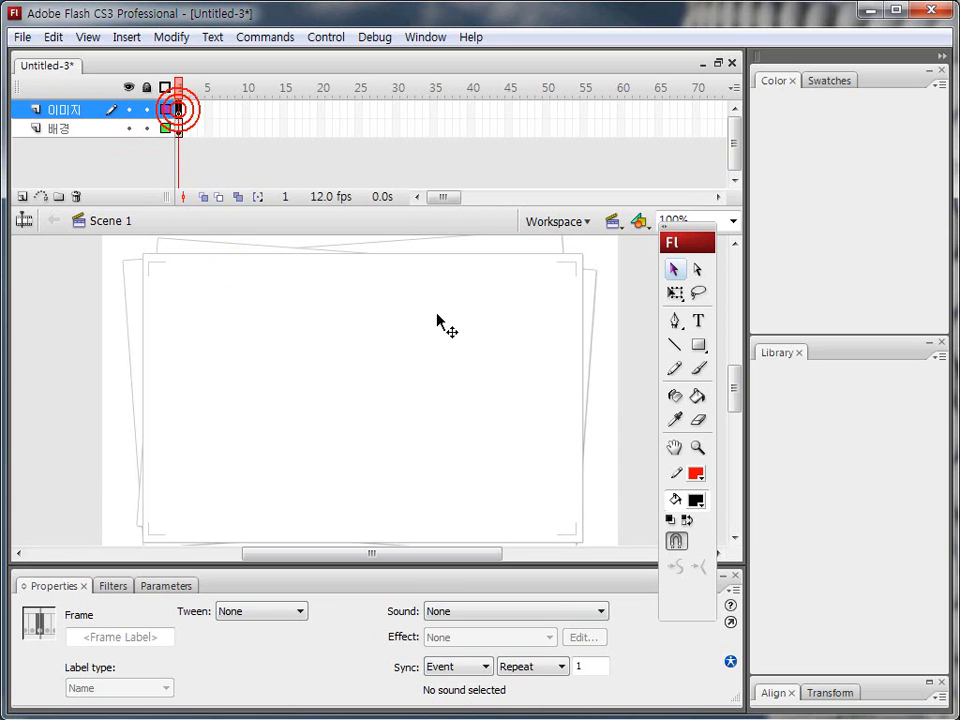
{"action": "left_click", "coordinate": [698, 320]}
{"action": "left_click", "coordinate": [260, 356]}
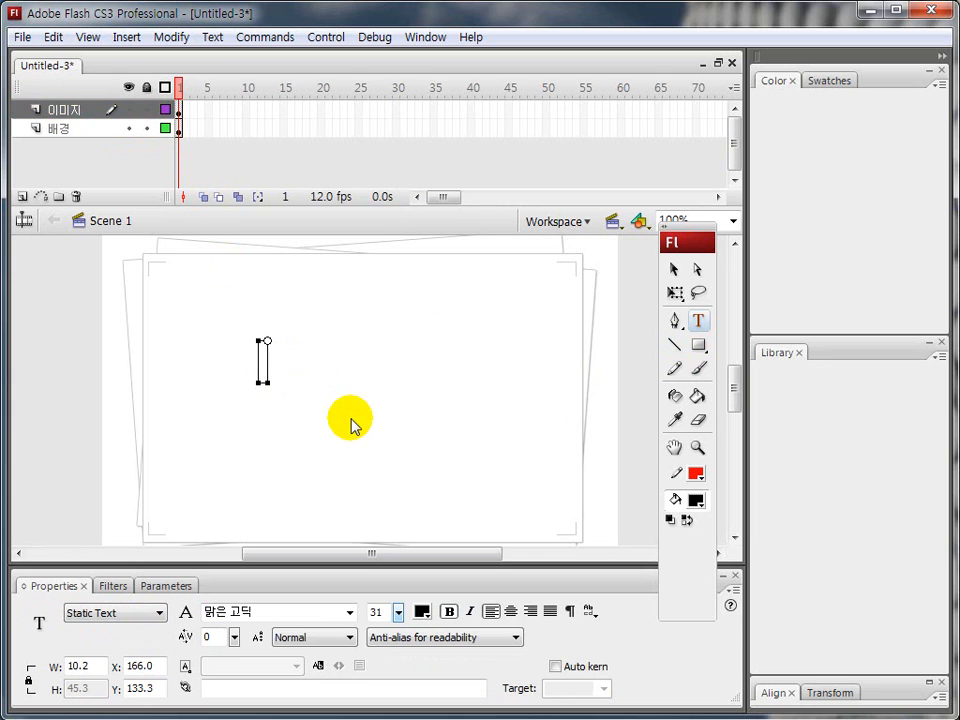
{"action": "type", "text": "Photos"}
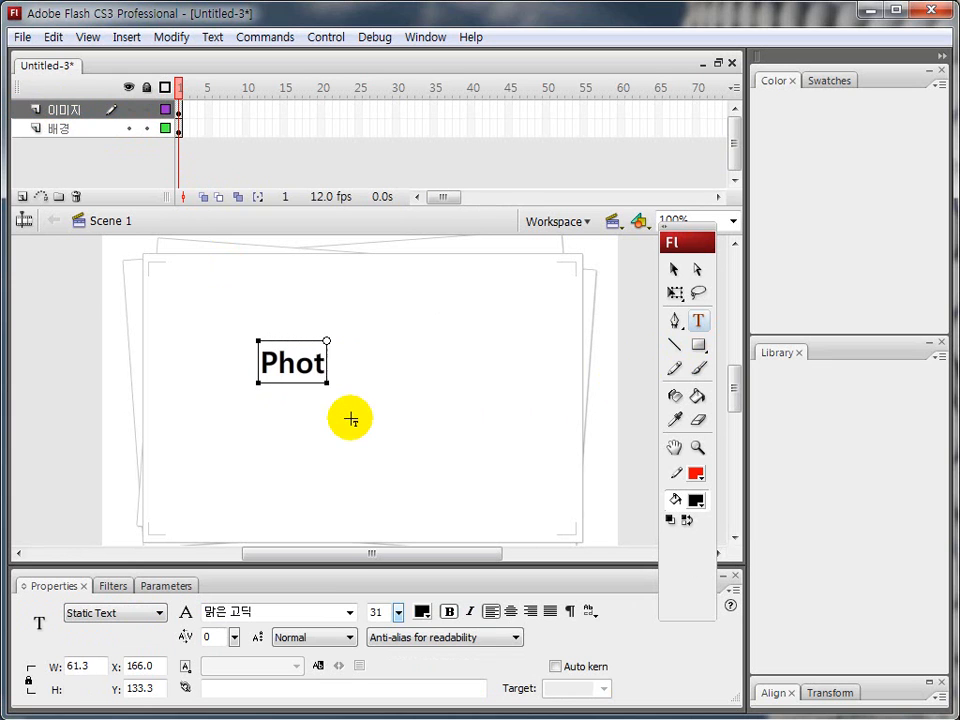
{"action": "key", "text": "BackSpace"}
{"action": "type", "text": "Gallery"}
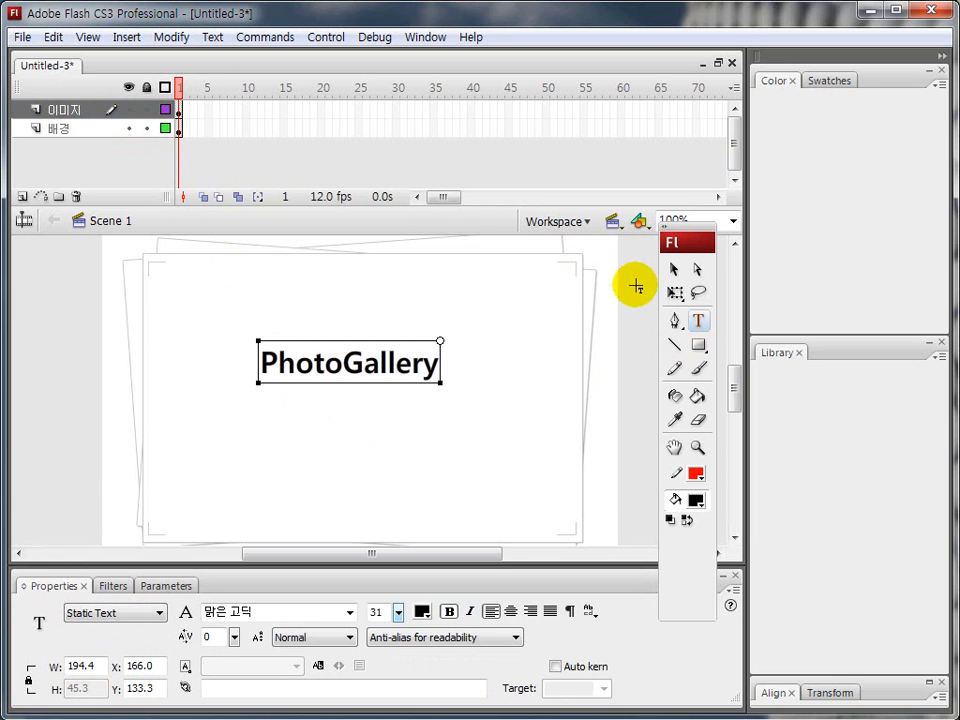
Step: Set the PhotoGallery text to size 46 in grey and shift it slightly up and to the left inside the frame
{"action": "left_click", "coordinate": [673, 269]}
{"action": "left_click_drag", "start_coordinate": [398, 611], "coordinate": [394, 593]}
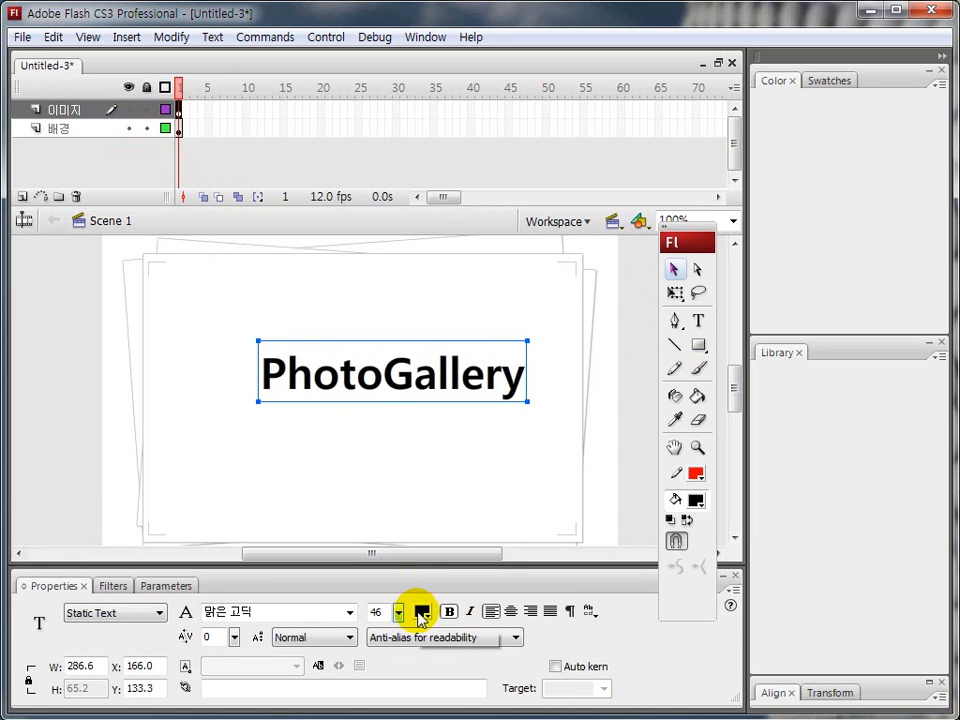
{"action": "left_click", "coordinate": [418, 611]}
{"action": "left_click", "coordinate": [439, 487]}
{"action": "left_click_drag", "start_coordinate": [369, 386], "coordinate": [359, 435]}
Step: Add a separate static text "2012" below the PhotoGallery title
{"action": "double_click", "coordinate": [359, 435]}
{"action": "left_click_drag", "start_coordinate": [240, 433], "coordinate": [538, 436]}
{"action": "type", "text": "2012"}
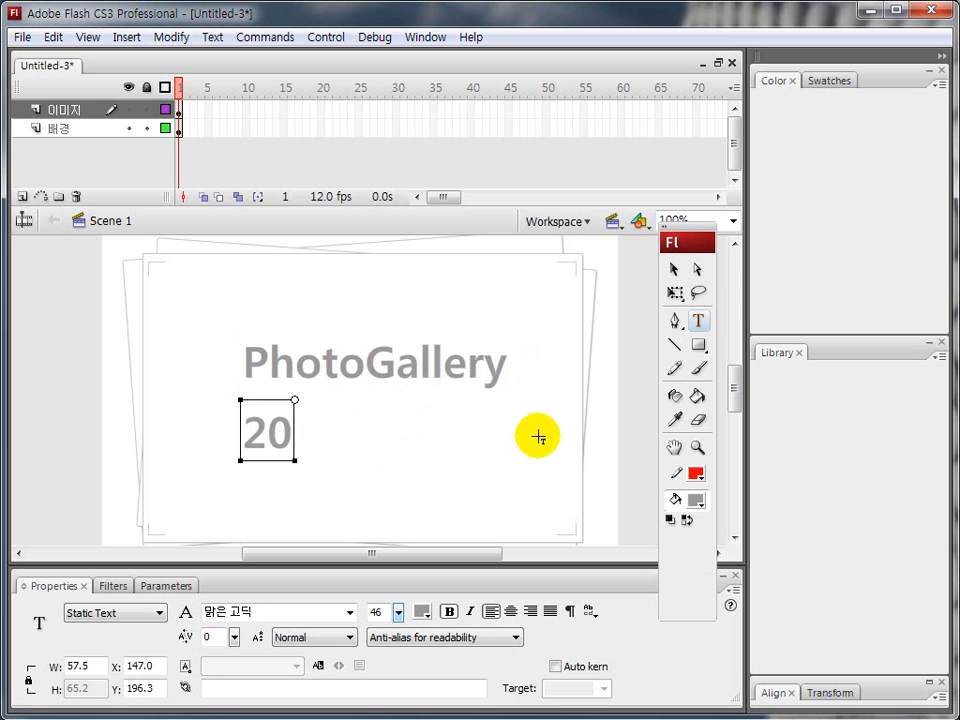
{"action": "left_click", "coordinate": [673, 270]}
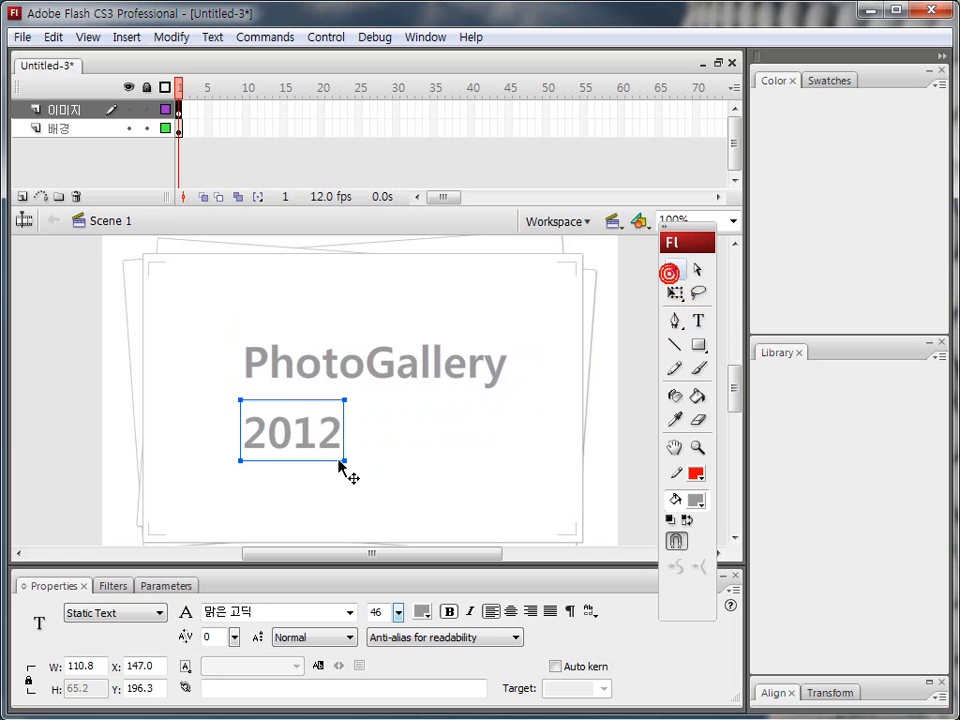
Step: Move the 2012 text to about X 228, Y 179, centred closely beneath the PhotoGallery title
{"action": "left_click_drag", "start_coordinate": [315, 448], "coordinate": [378, 430]}
{"action": "left_click", "coordinate": [62, 380]}
{"action": "left_click", "coordinate": [306, 361]}
{"action": "left_click", "coordinate": [328, 405]}
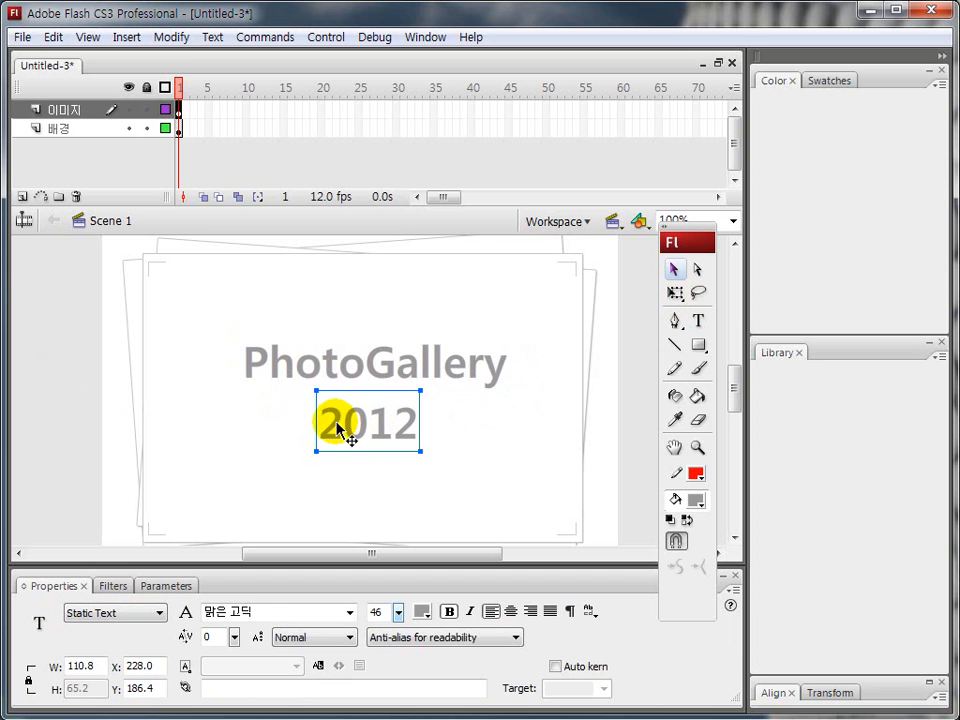
{"action": "key", "text": "Up"}
{"action": "key", "text": "Up"}
{"action": "key", "text": "Up"}
{"action": "key", "text": "Up"}
{"action": "key", "text": "Up"}
{"action": "key", "text": "Up"}
{"action": "key", "text": "Up"}
{"action": "key", "text": "Up"}
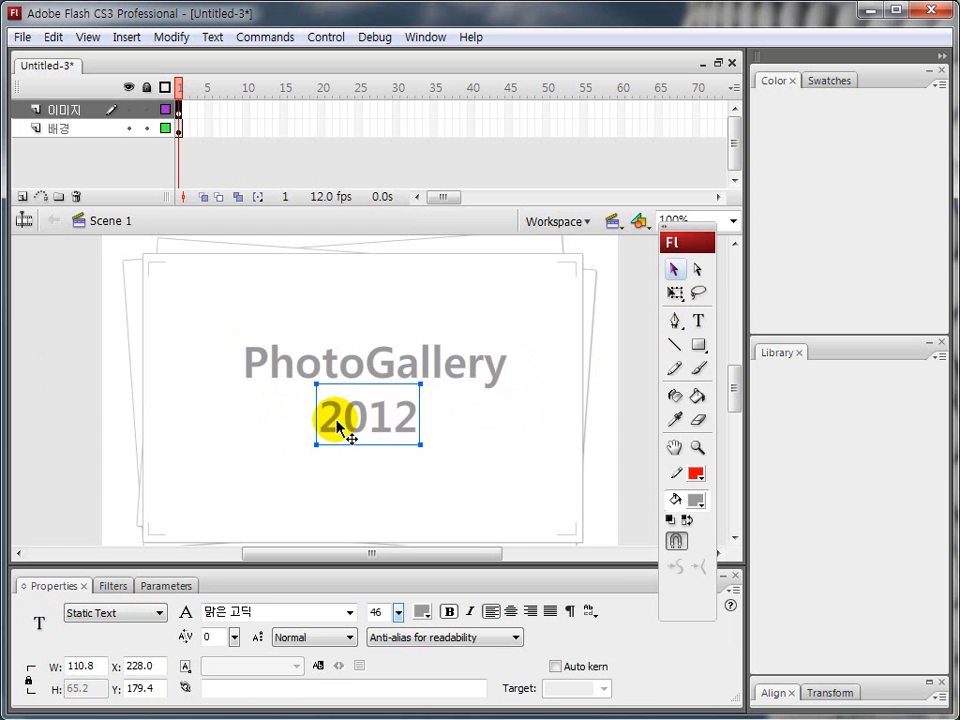
{"action": "left_click", "coordinate": [75, 396]}
{"action": "left_click", "coordinate": [74, 397]}
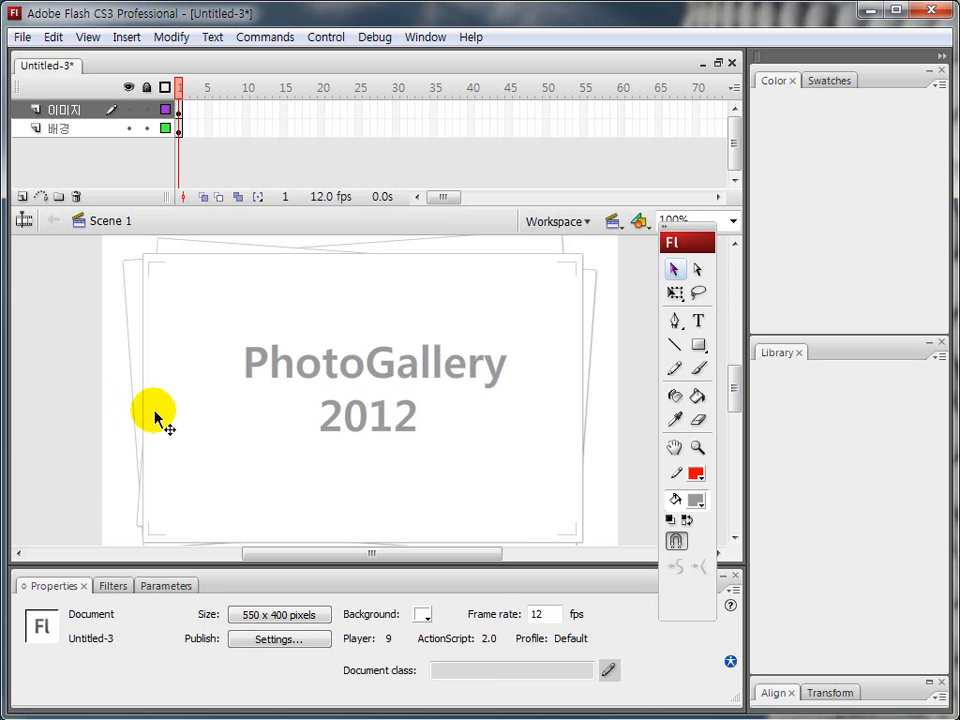
{"action": "left_click_drag", "start_coordinate": [248, 384], "coordinate": [502, 385]}
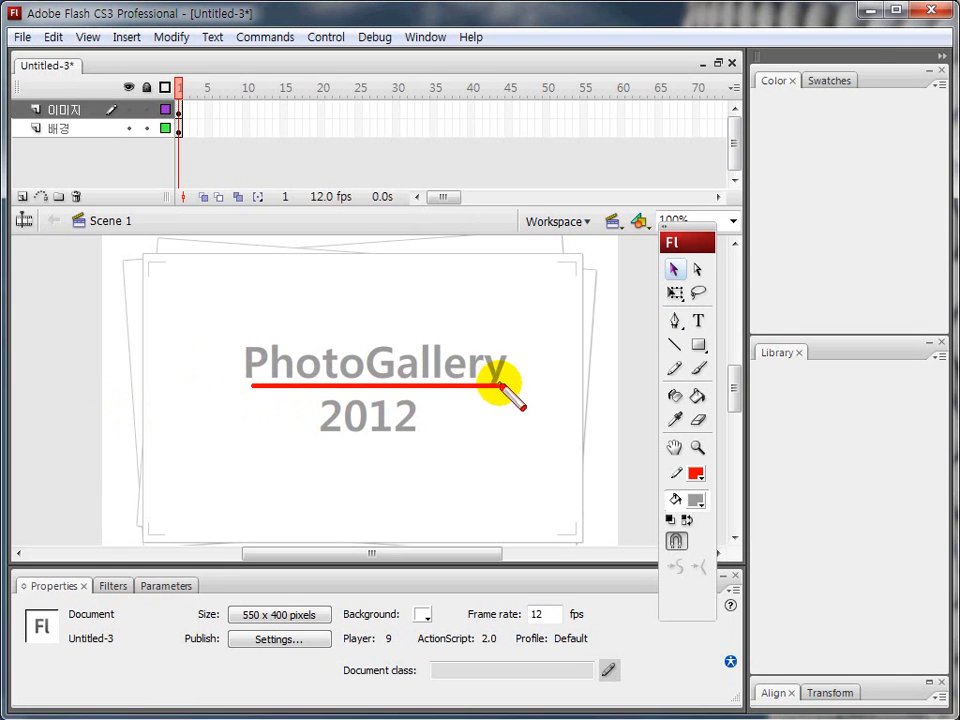
{"action": "left_click_drag", "start_coordinate": [318, 440], "coordinate": [411, 438]}
{"action": "mouse_move", "coordinate": [231, 327]}
{"action": "left_mouse_down"}
{"action": "mouse_move", "coordinate": [526, 325]}
{"action": "mouse_move", "coordinate": [525, 493]}
{"action": "mouse_move", "coordinate": [231, 332]}
{"action": "mouse_move", "coordinate": [239, 492]}
{"action": "mouse_move", "coordinate": [540, 490]}
{"action": "left_mouse_up"}
{"action": "key", "text": "Escape"}
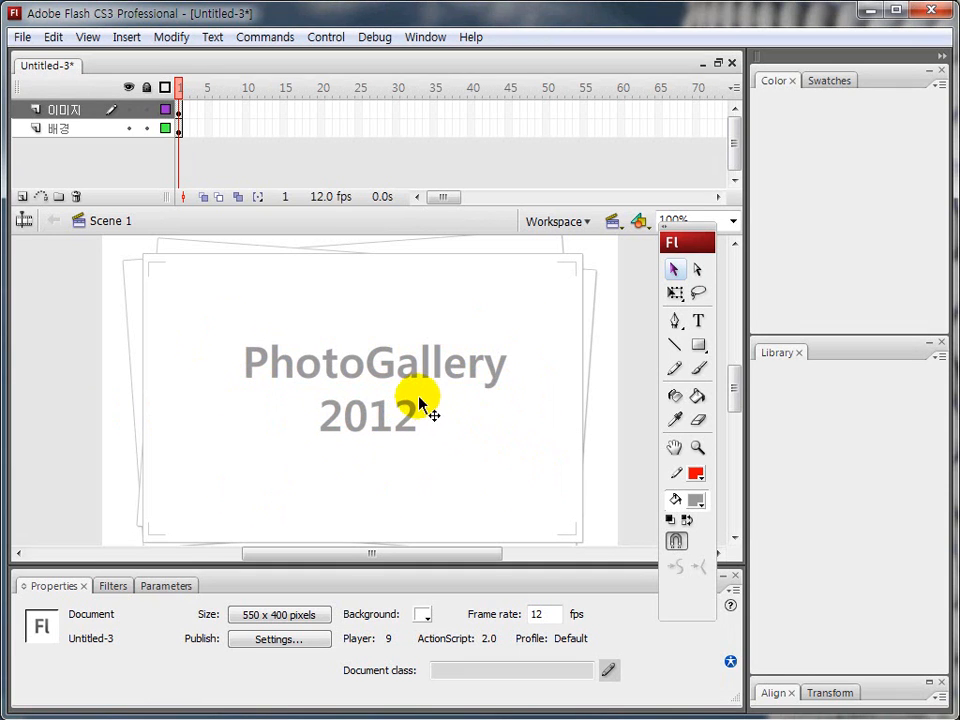
{"action": "key", "text": "ctrl+shift+d"}
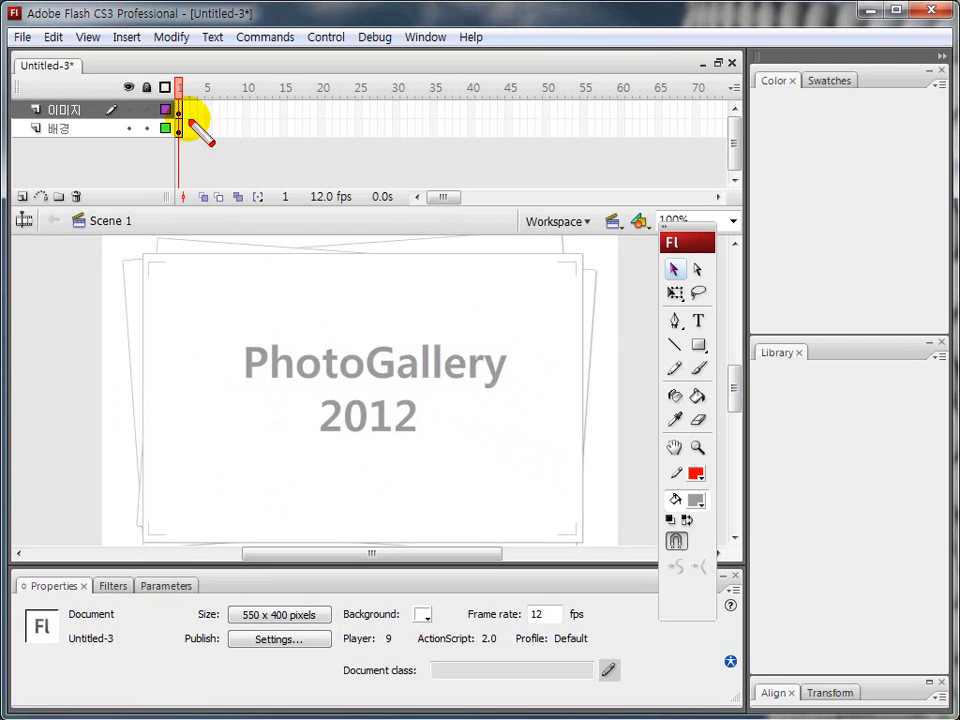
{"action": "left_click_drag", "start_coordinate": [183, 112], "coordinate": [184, 108]}
{"action": "key", "text": "Escape"}
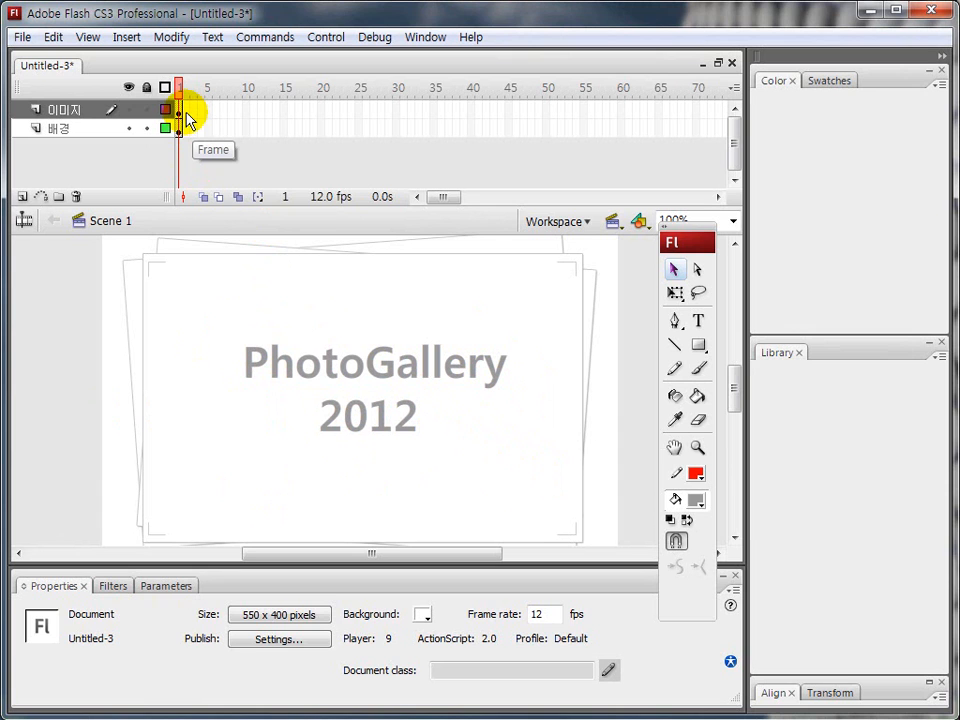
Step: Insert a blank keyframe at frame 2 of the 이미지 layer
{"action": "left_click", "coordinate": [185, 114]}
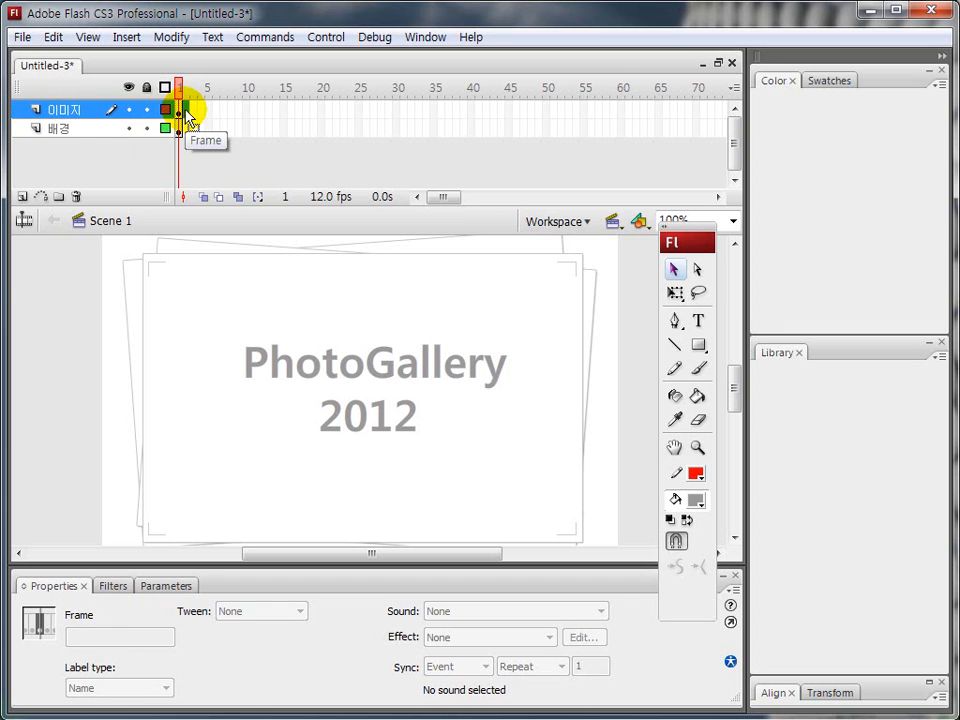
{"action": "key", "text": "F7"}
{"action": "left_click", "coordinate": [213, 127]}
{"action": "left_click", "coordinate": [187, 116]}
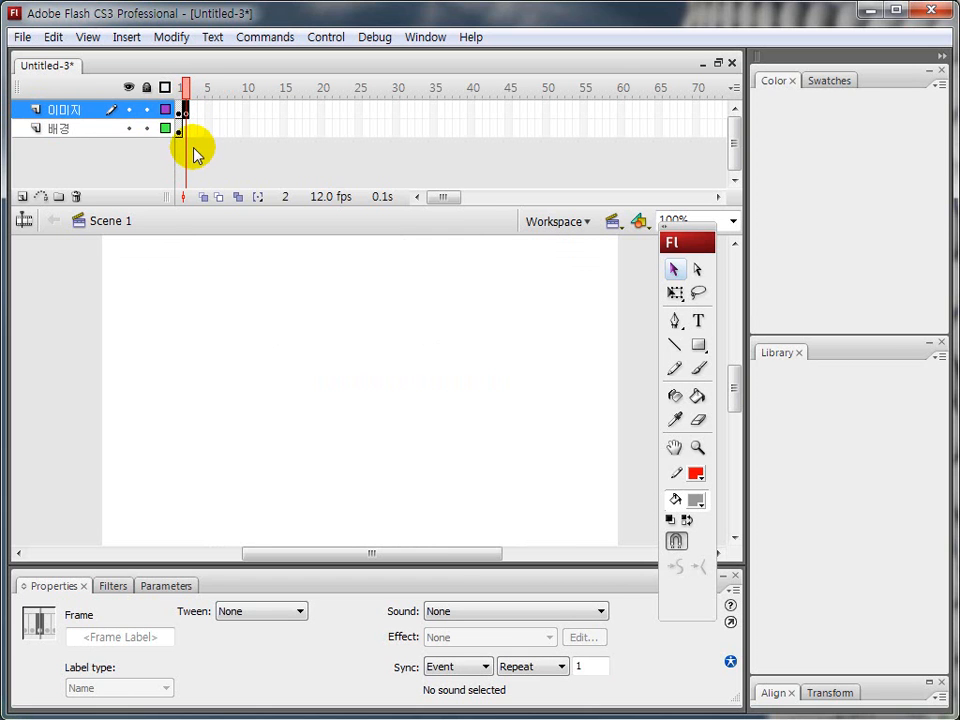
{"action": "left_click", "coordinate": [187, 115]}
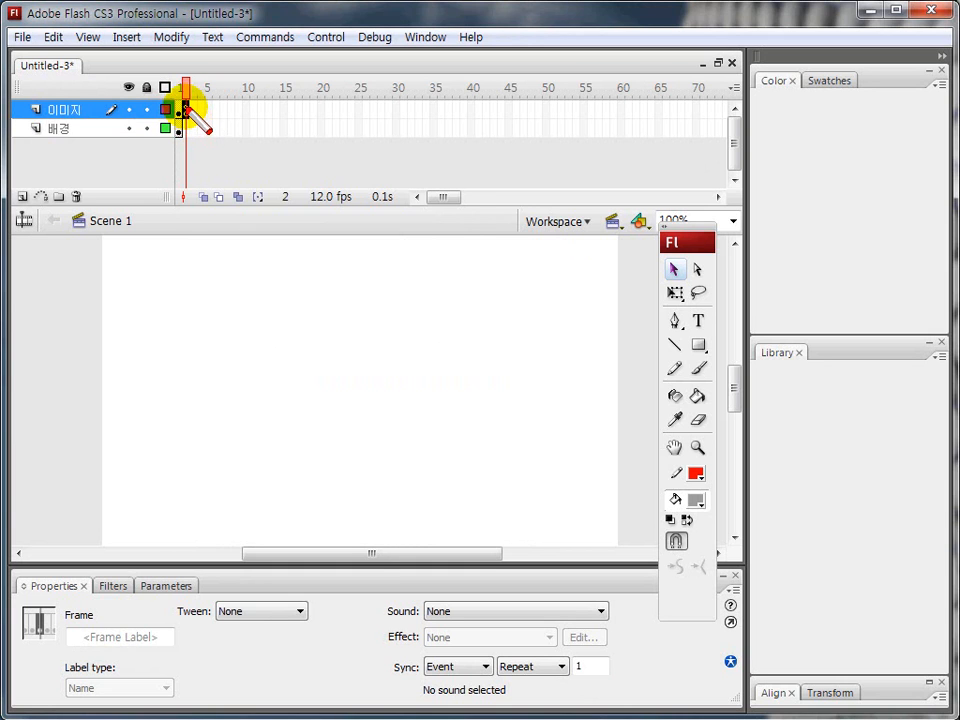
{"action": "mouse_move", "coordinate": [188, 111]}
{"action": "left_mouse_down"}
{"action": "mouse_move", "coordinate": [222, 114]}
{"action": "mouse_move", "coordinate": [193, 121]}
{"action": "left_mouse_up"}
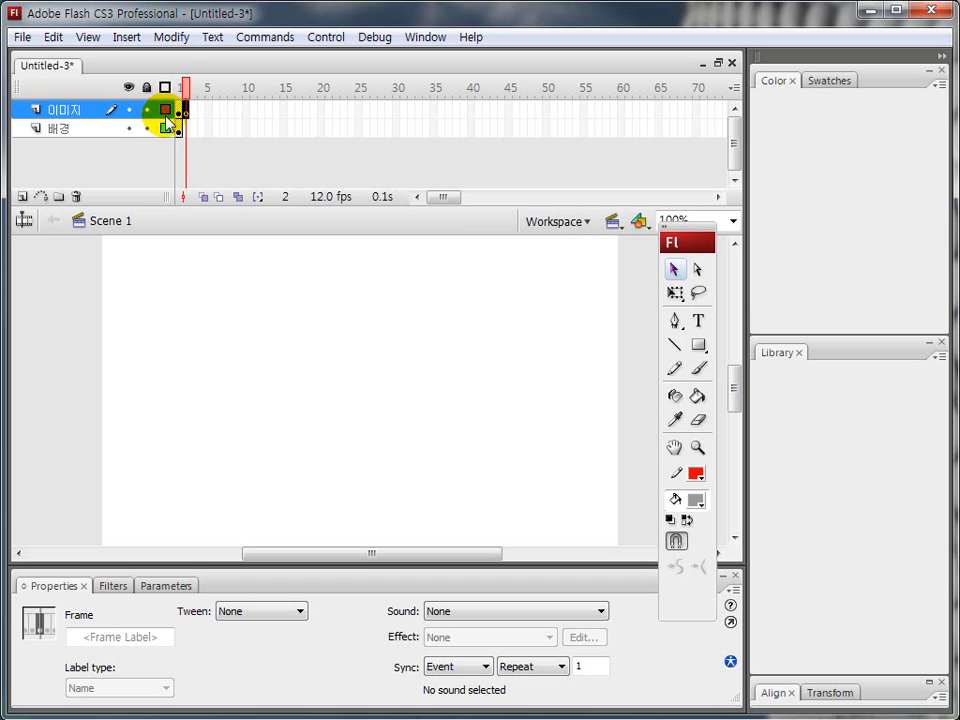
Step: Start a stage import for frame 2 and select Photo1 in the 13 일자 folder
{"action": "left_click", "coordinate": [21, 38]}
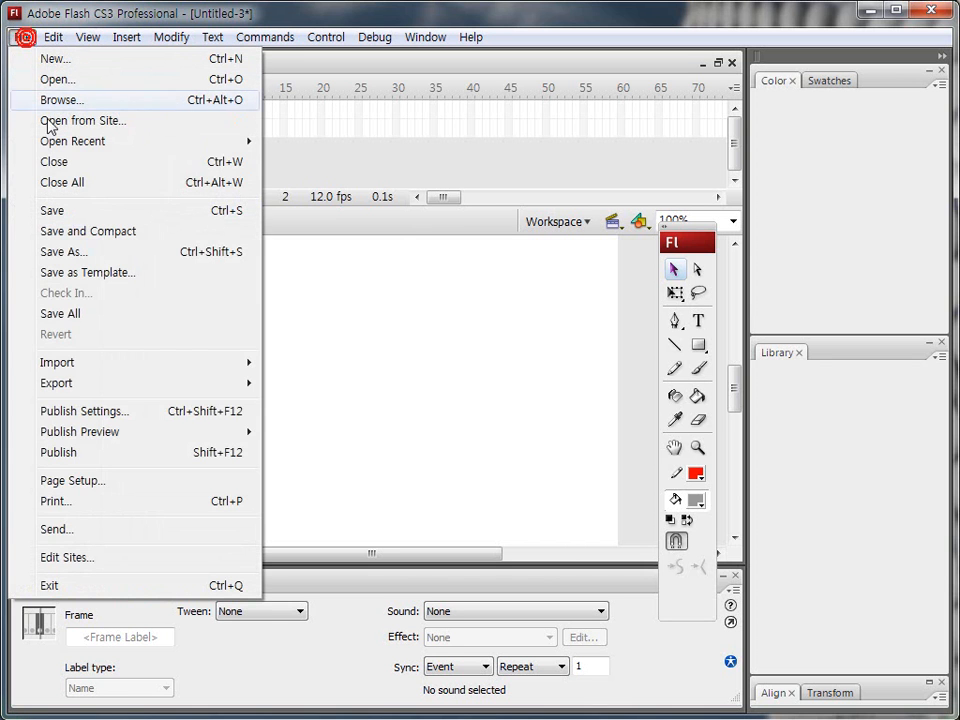
{"action": "mouse_move", "coordinate": [62, 366]}
{"action": "left_click", "coordinate": [300, 366]}
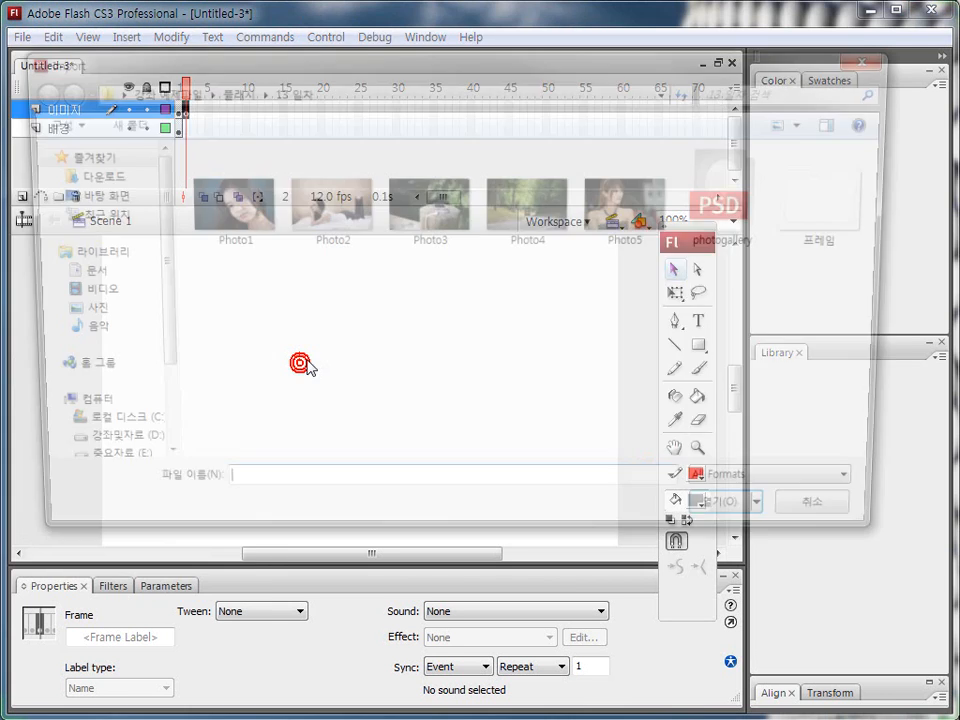
{"action": "mouse_move", "coordinate": [248, 240]}
{"action": "left_mouse_down"}
{"action": "mouse_move", "coordinate": [204, 250]}
{"action": "mouse_move", "coordinate": [247, 172]}
{"action": "mouse_move", "coordinate": [262, 258]}
{"action": "left_mouse_up"}
{"action": "left_click", "coordinate": [243, 250]}
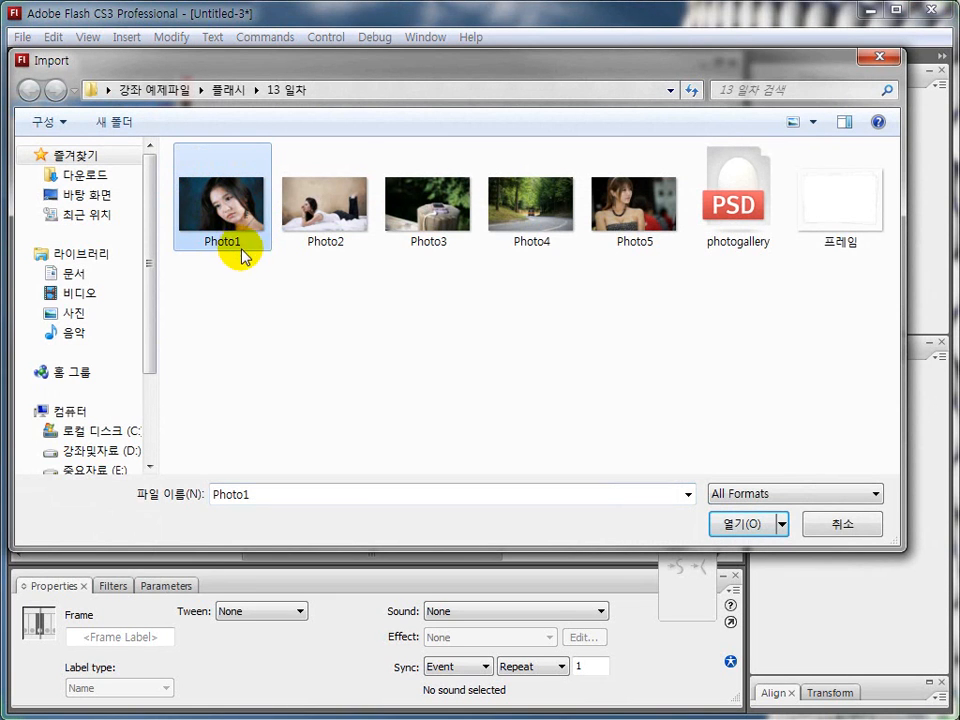
{"action": "left_click_drag", "start_coordinate": [192, 255], "coordinate": [682, 255]}
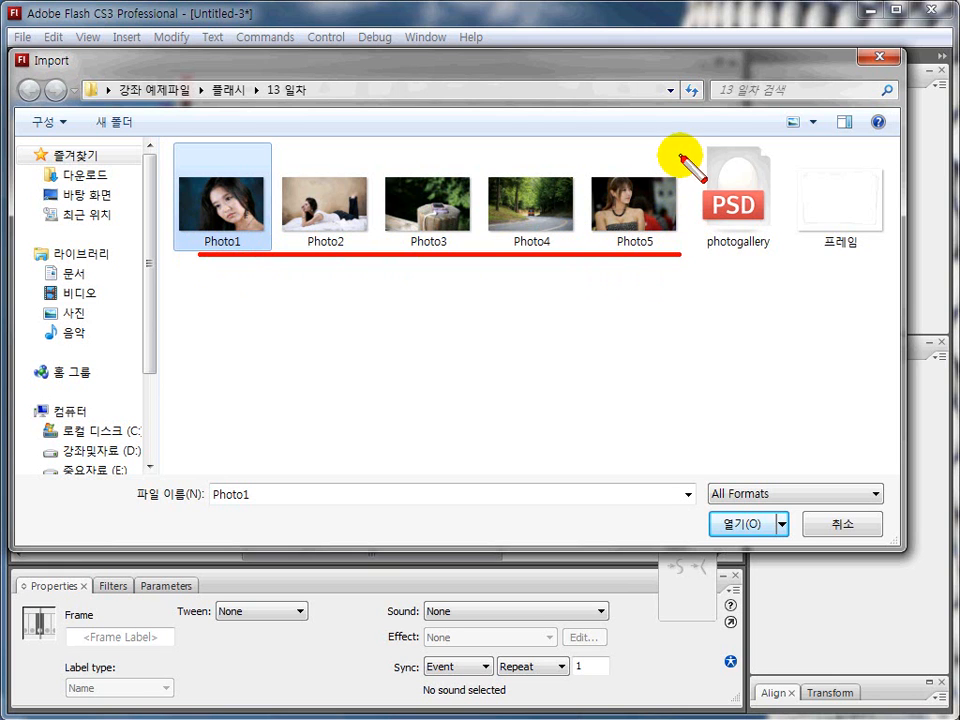
{"action": "mouse_move", "coordinate": [243, 262]}
{"action": "left_mouse_down"}
{"action": "mouse_move", "coordinate": [200, 178]}
{"action": "mouse_move", "coordinate": [246, 240]}
{"action": "left_mouse_up"}
{"action": "left_click_drag", "start_coordinate": [748, 488], "coordinate": [773, 468]}
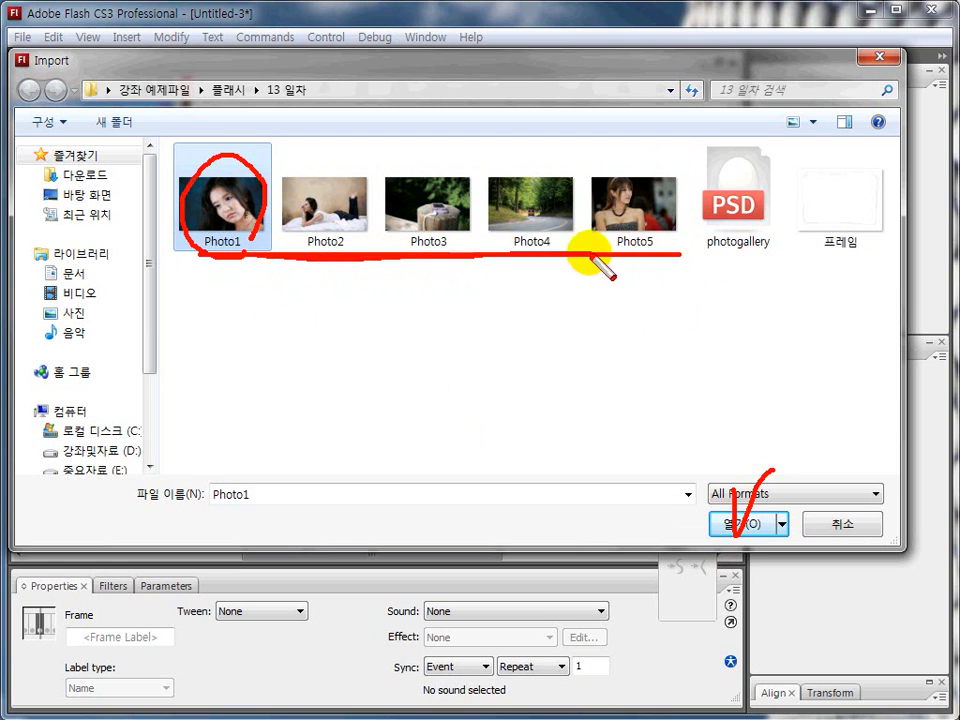
{"action": "mouse_move", "coordinate": [674, 258]}
{"action": "left_mouse_down"}
{"action": "mouse_move", "coordinate": [680, 157]}
{"action": "mouse_move", "coordinate": [178, 152]}
{"action": "mouse_move", "coordinate": [167, 243]}
{"action": "mouse_move", "coordinate": [200, 256]}
{"action": "left_mouse_up"}
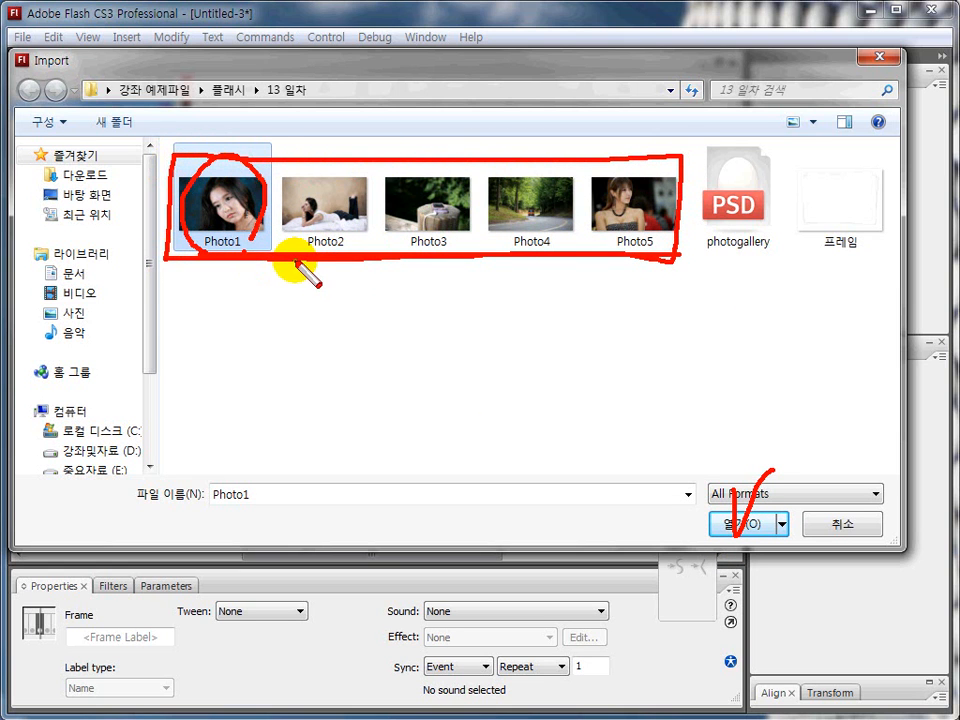
{"action": "key", "text": "Escape"}
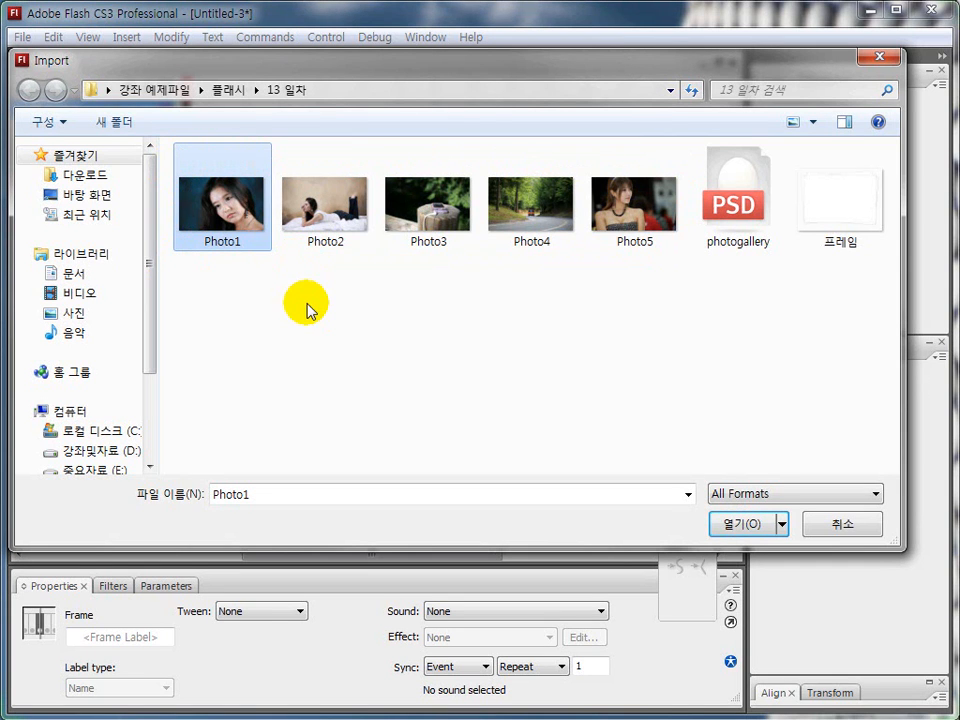
{"action": "left_click", "coordinate": [322, 215]}
{"action": "left_click", "coordinate": [425, 215]}
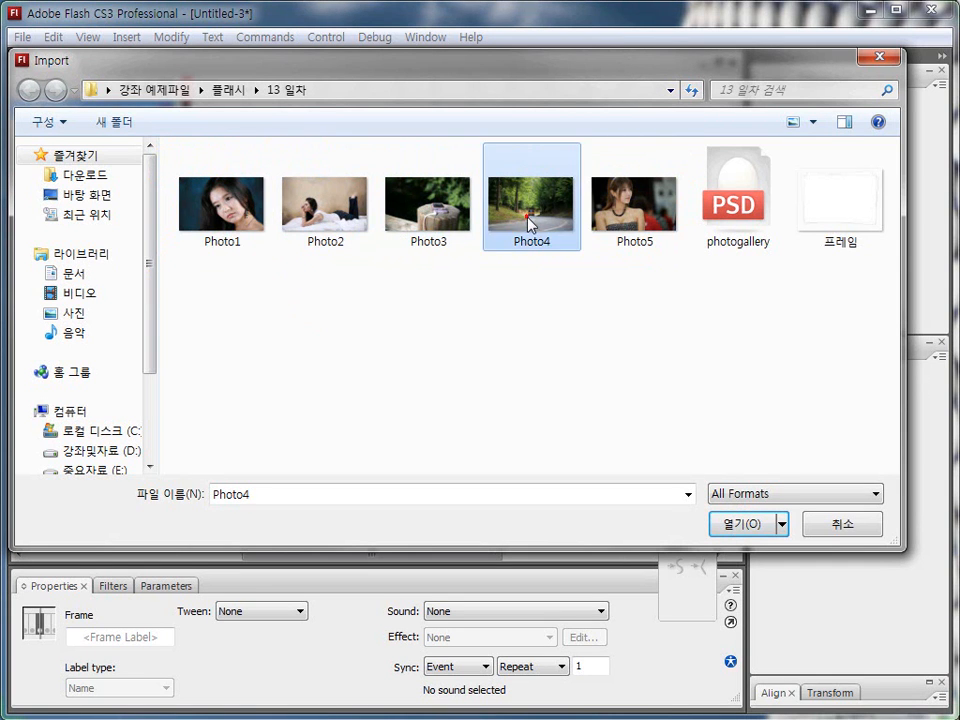
{"action": "left_click", "coordinate": [530, 215]}
{"action": "left_click", "coordinate": [630, 218]}
{"action": "left_click", "coordinate": [255, 212]}
{"action": "left_click", "coordinate": [336, 220]}
{"action": "left_click", "coordinate": [430, 215]}
{"action": "left_click", "coordinate": [529, 216]}
{"action": "left_click", "coordinate": [598, 240]}
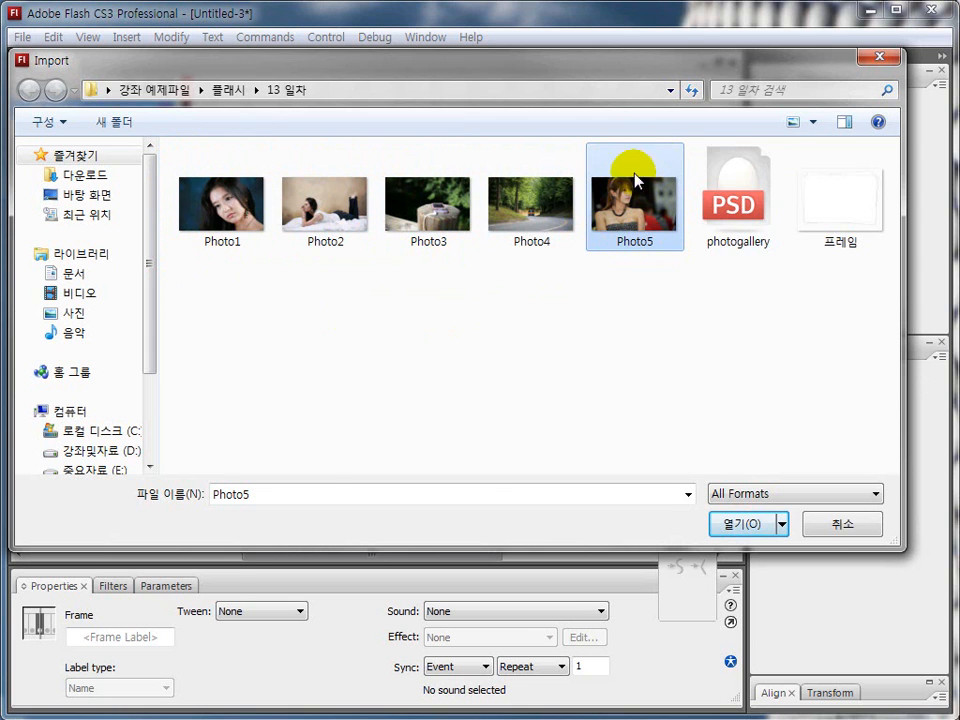
Step: Import Photo1 to the stage and accept importing all images of its sequence
{"action": "left_click", "coordinate": [207, 212]}
{"action": "left_click", "coordinate": [739, 524]}
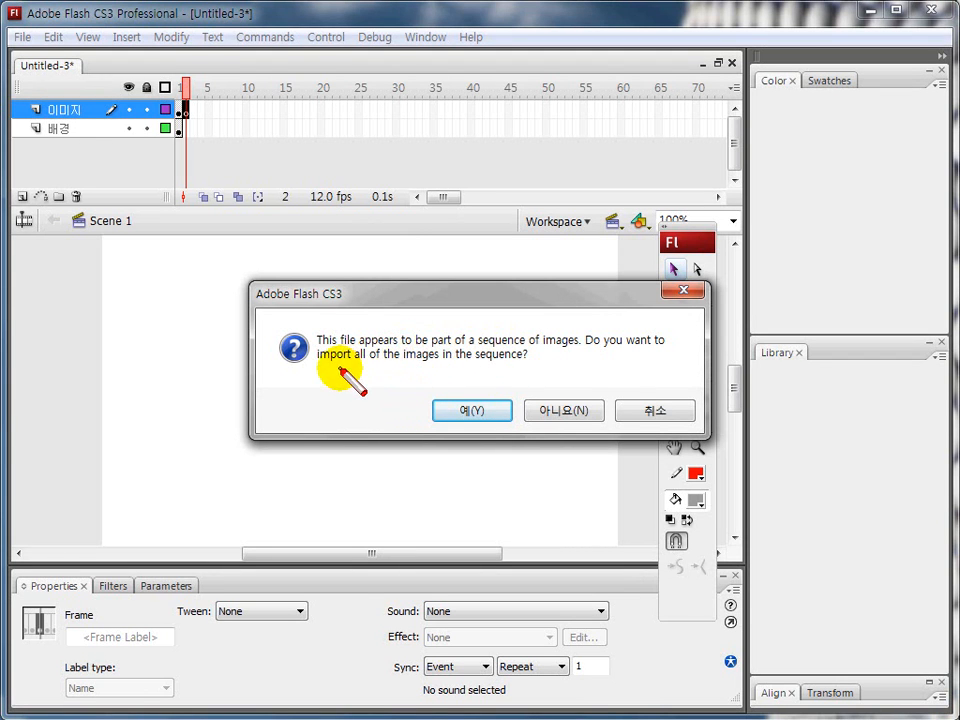
{"action": "left_click_drag", "start_coordinate": [335, 368], "coordinate": [490, 367]}
{"action": "left_click_drag", "start_coordinate": [556, 384], "coordinate": [589, 372]}
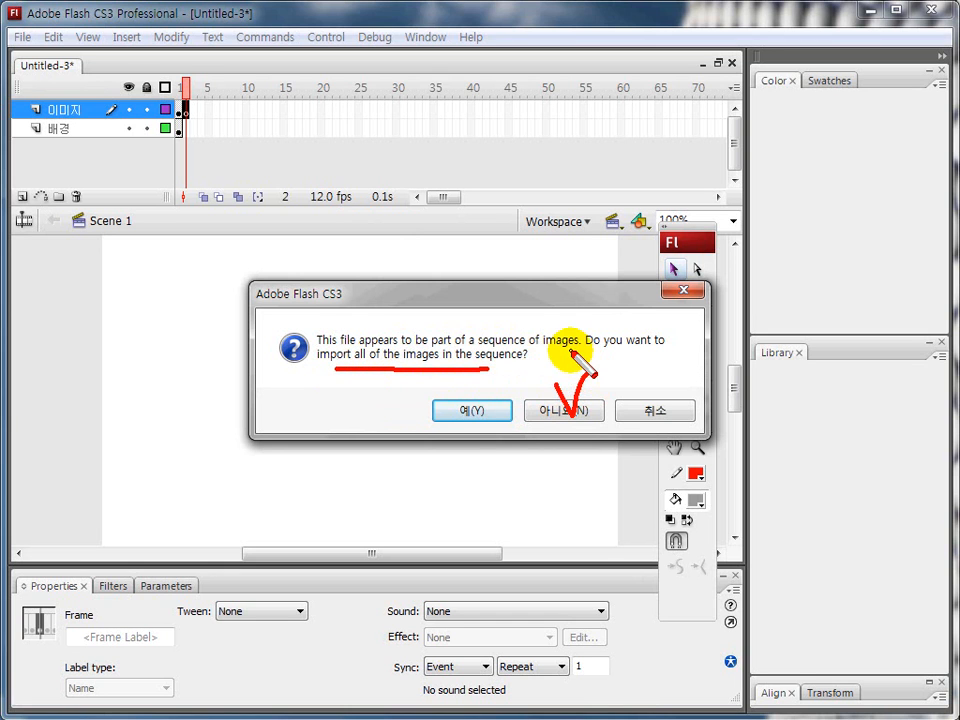
{"action": "mouse_move", "coordinate": [485, 378]}
{"action": "left_mouse_down"}
{"action": "mouse_move", "coordinate": [440, 416]}
{"action": "mouse_move", "coordinate": [495, 420]}
{"action": "left_mouse_up"}
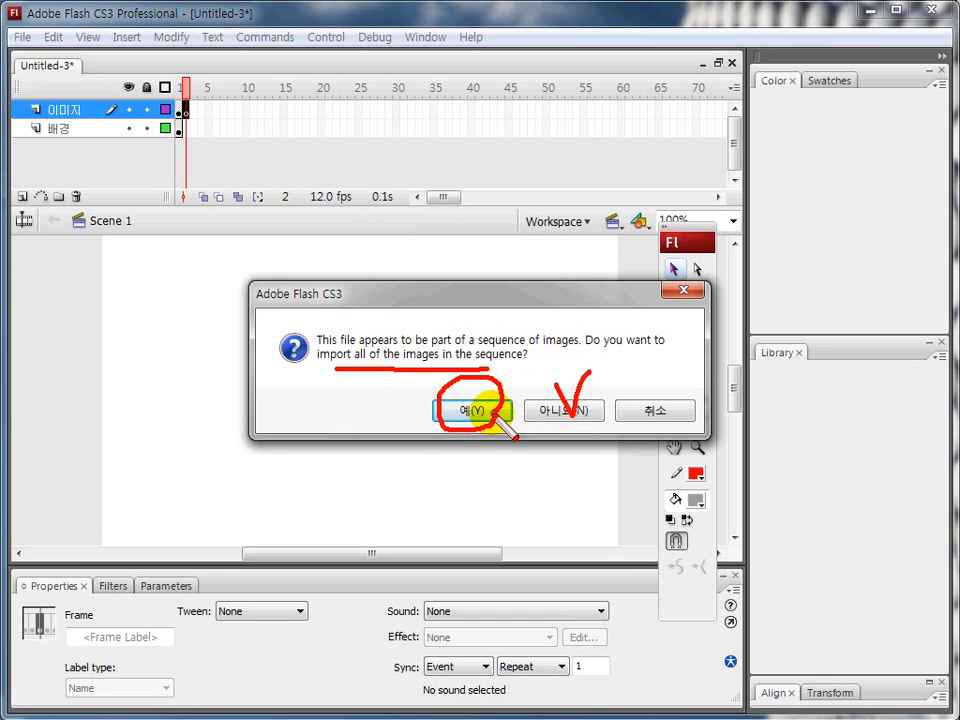
{"action": "key", "text": "Escape"}
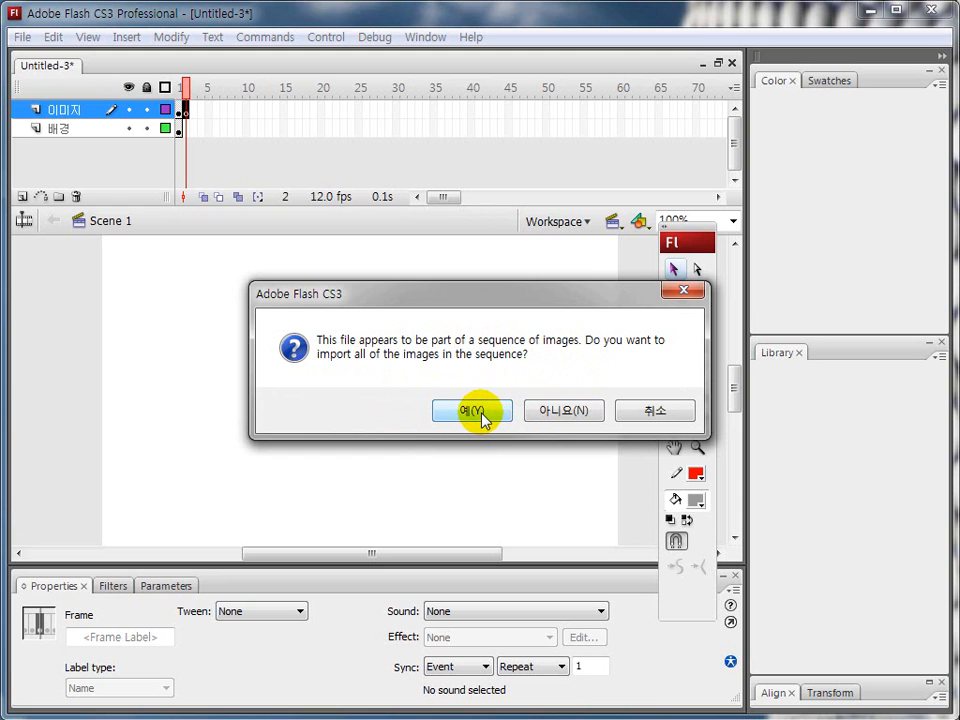
{"action": "left_click", "coordinate": [472, 411]}
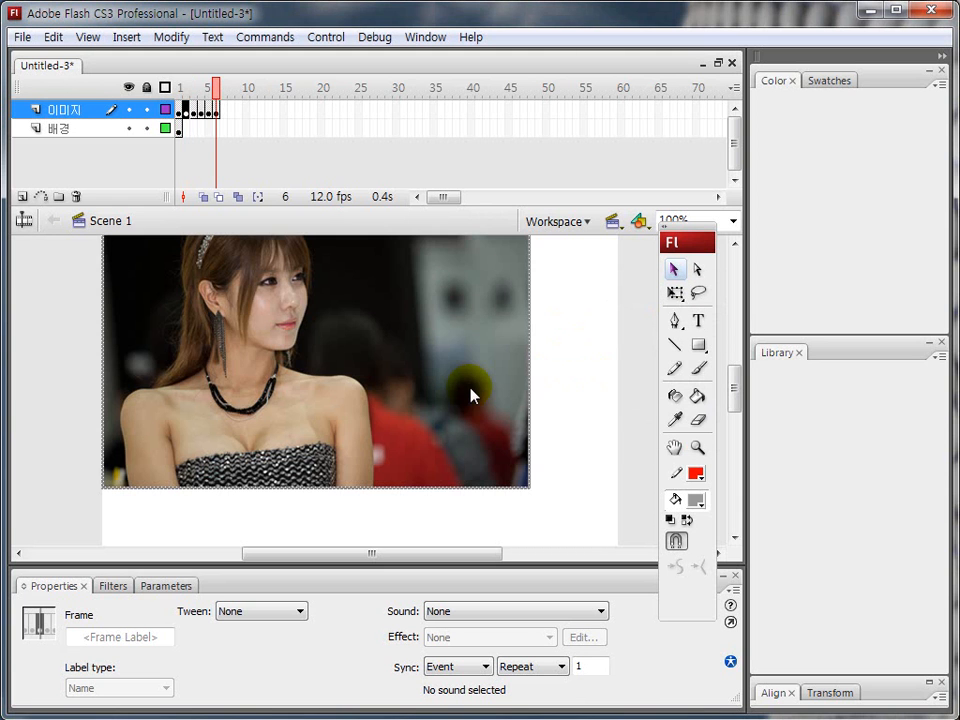
Step: Review the imported photos on the successive keyframes of the 이미지 layer up to frame 6
{"action": "left_click_drag", "start_coordinate": [183, 91], "coordinate": [200, 115]}
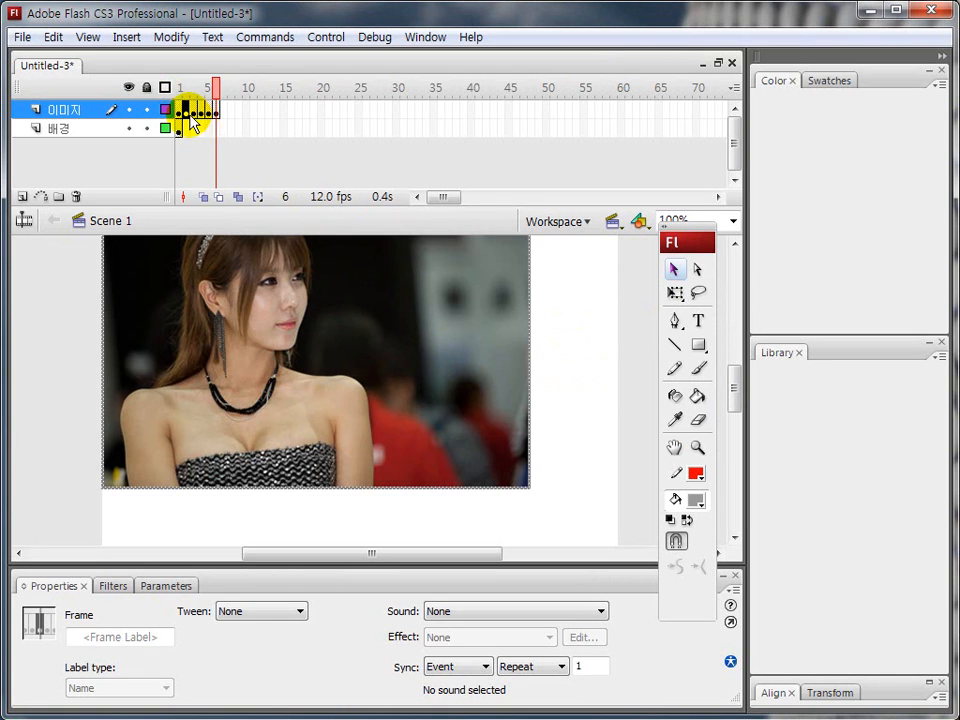
{"action": "left_click", "coordinate": [193, 112]}
{"action": "left_click", "coordinate": [201, 112]}
{"action": "left_click", "coordinate": [208, 112]}
{"action": "left_click", "coordinate": [216, 111]}
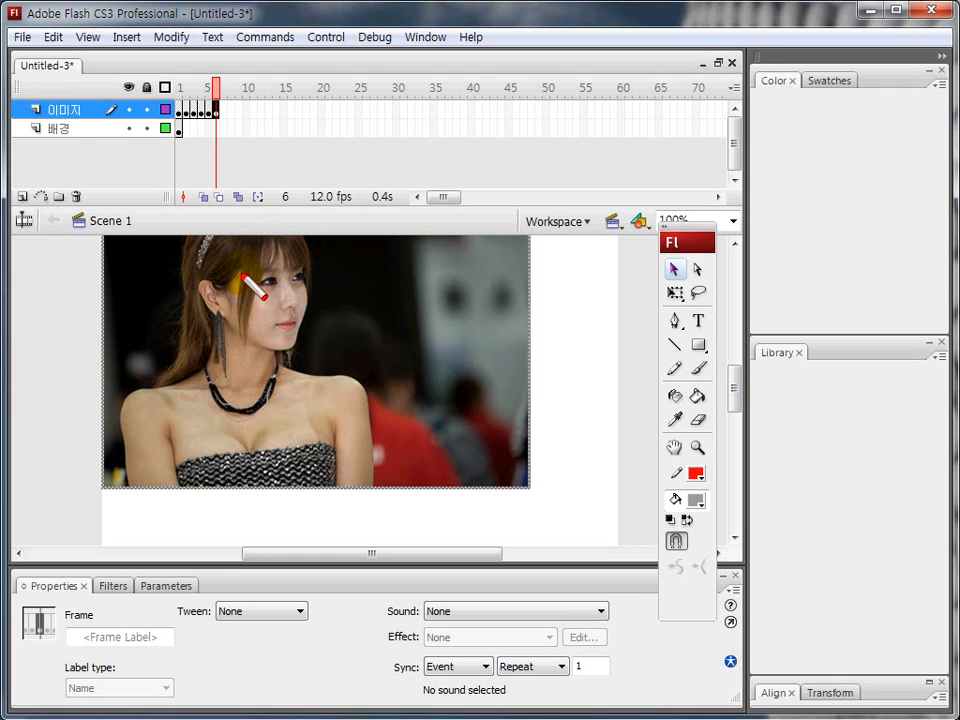
{"action": "mouse_move", "coordinate": [45, 131]}
{"action": "left_mouse_down"}
{"action": "mouse_move", "coordinate": [180, 136]}
{"action": "mouse_move", "coordinate": [208, 123]}
{"action": "left_mouse_up"}
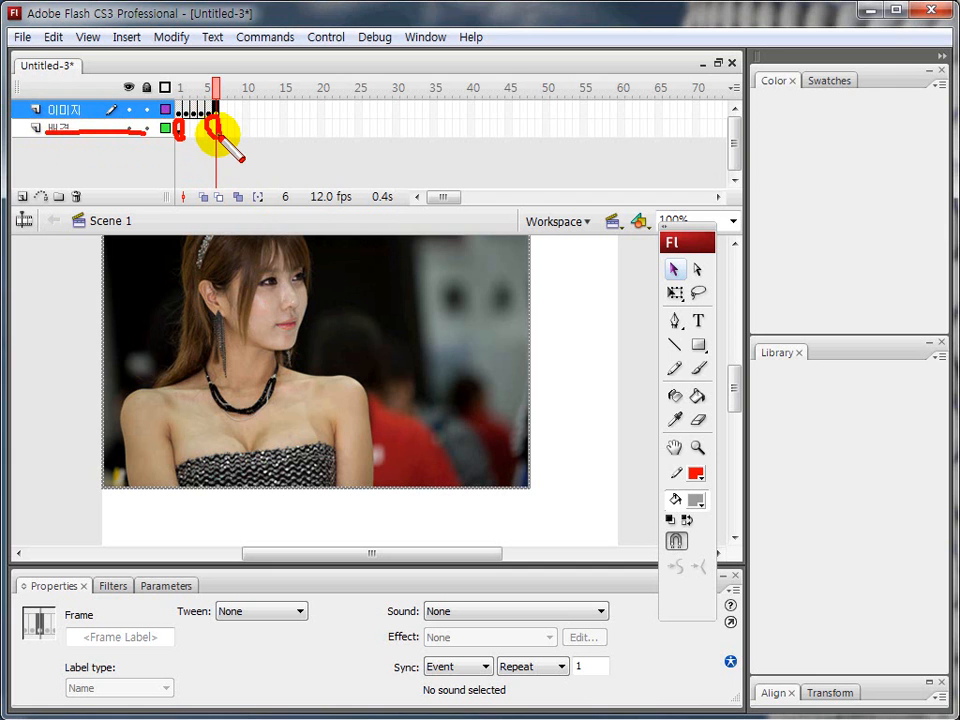
{"action": "key", "text": "Escape"}
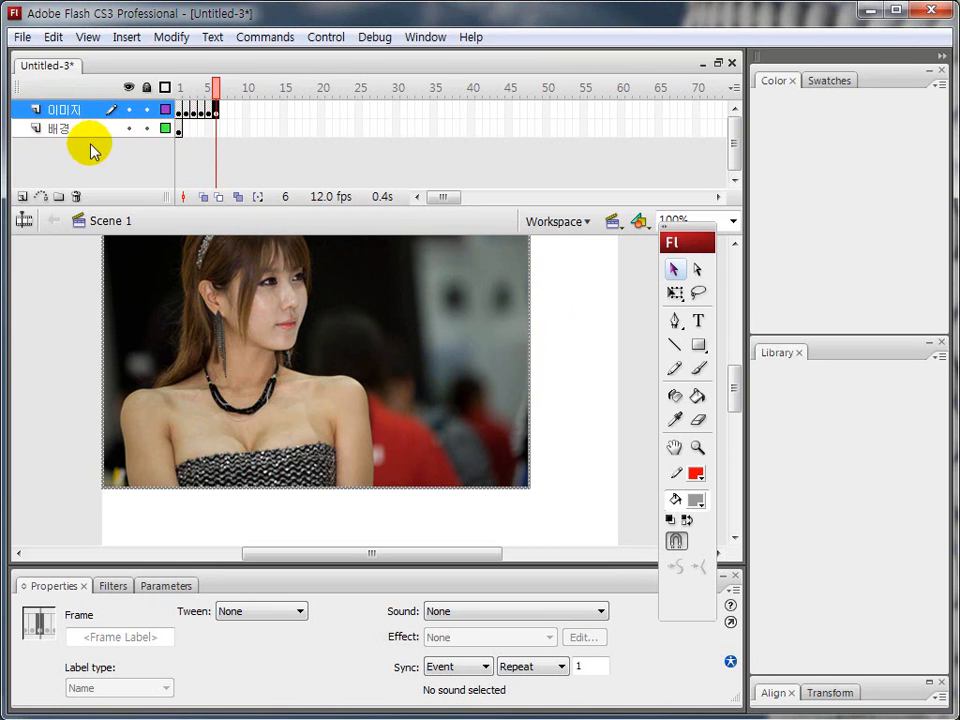
Step: Extend the 배경 layer by inserting a frame at frame 6
{"action": "left_click", "coordinate": [59, 131]}
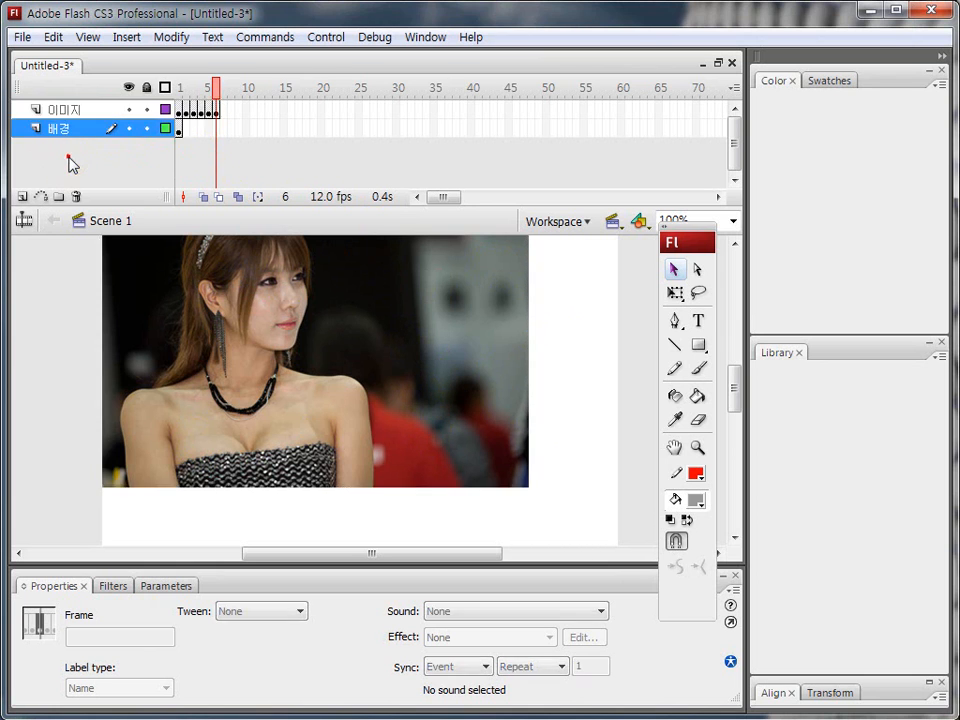
{"action": "left_click", "coordinate": [77, 137]}
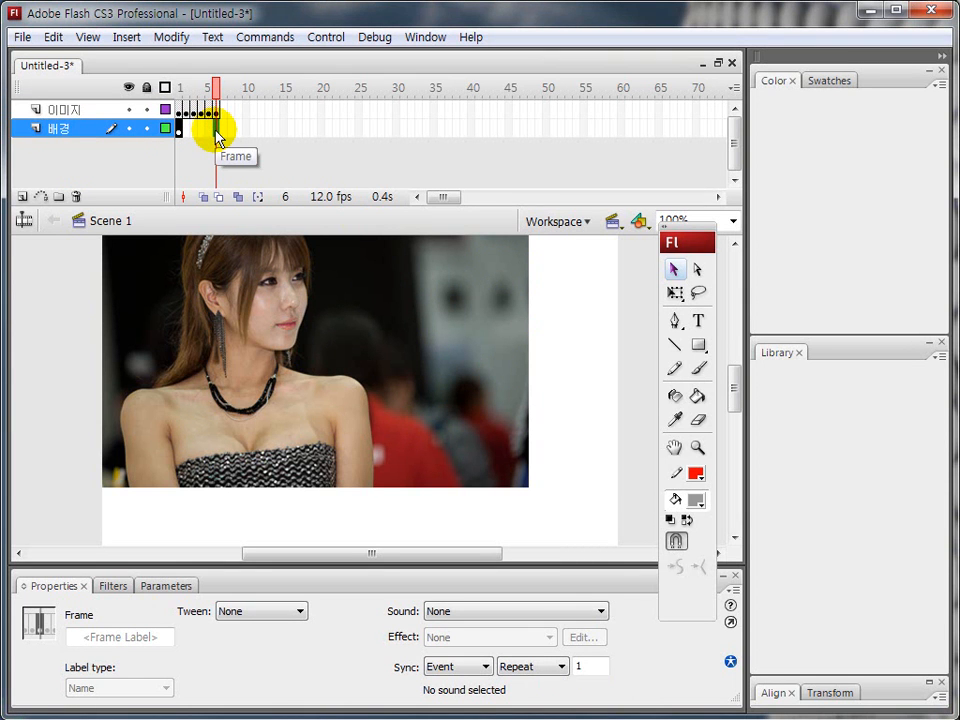
{"action": "left_click", "coordinate": [72, 346]}
{"action": "left_click", "coordinate": [216, 129]}
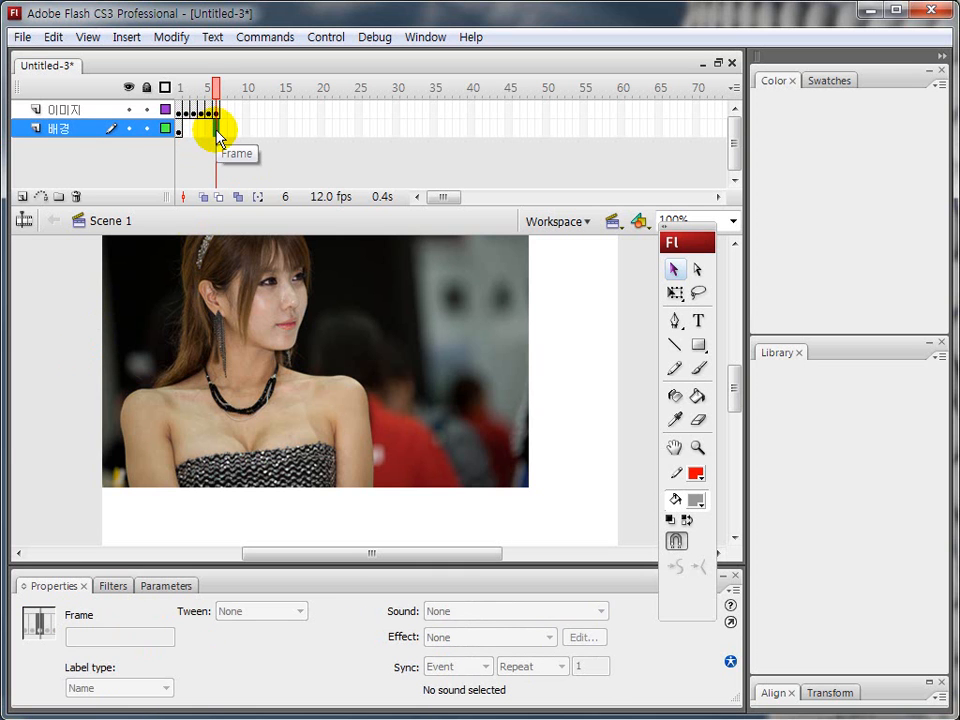
{"action": "right_click", "coordinate": [217, 135]}
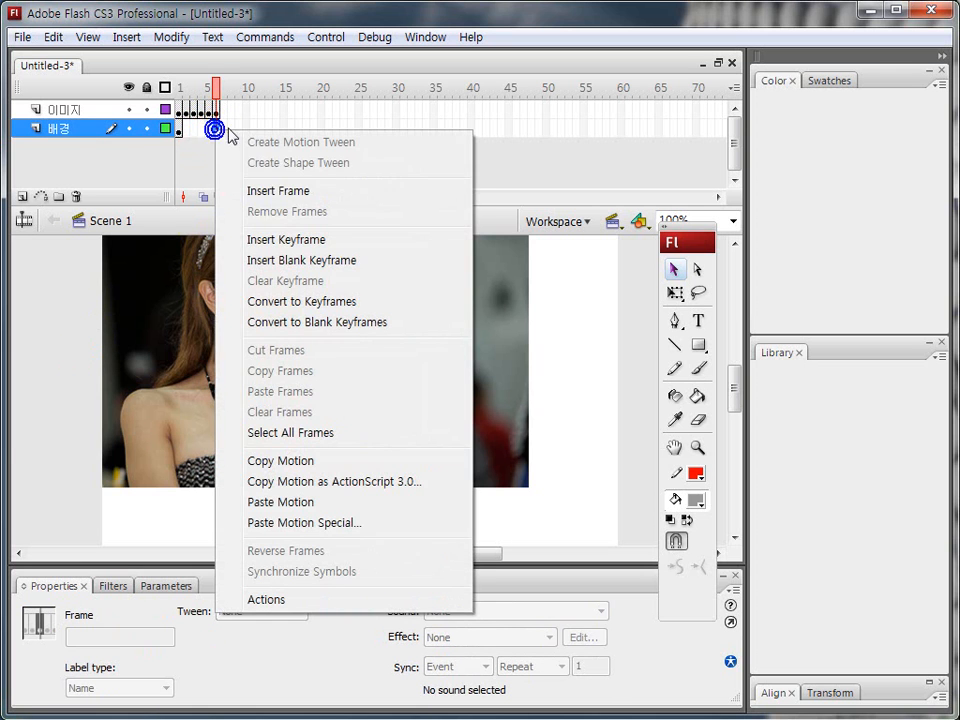
{"action": "left_click", "coordinate": [267, 193]}
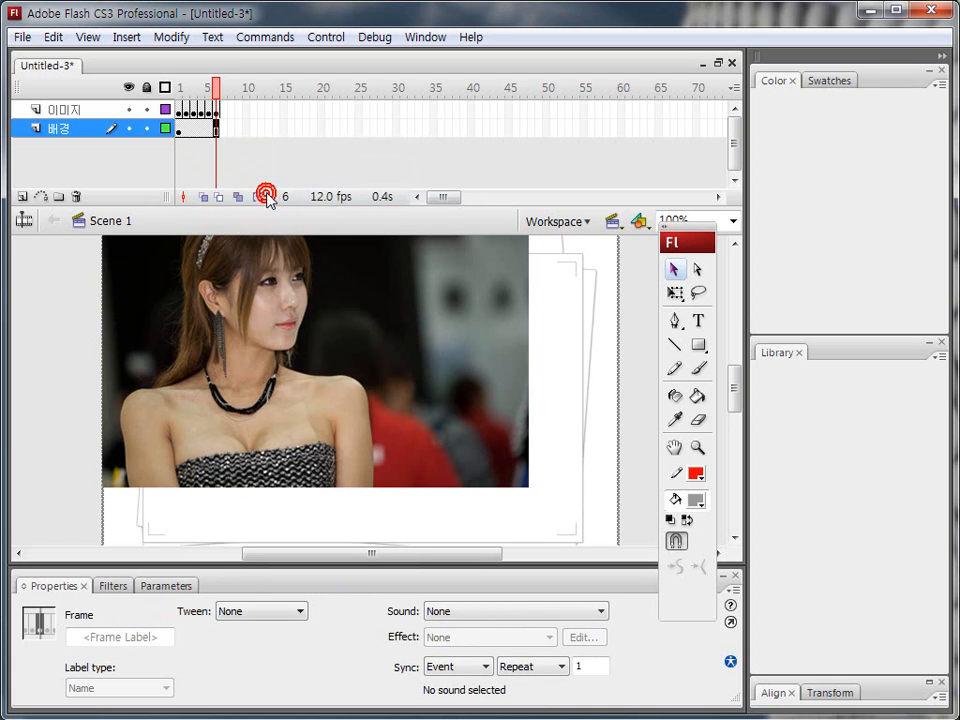
{"action": "left_click", "coordinate": [68, 308]}
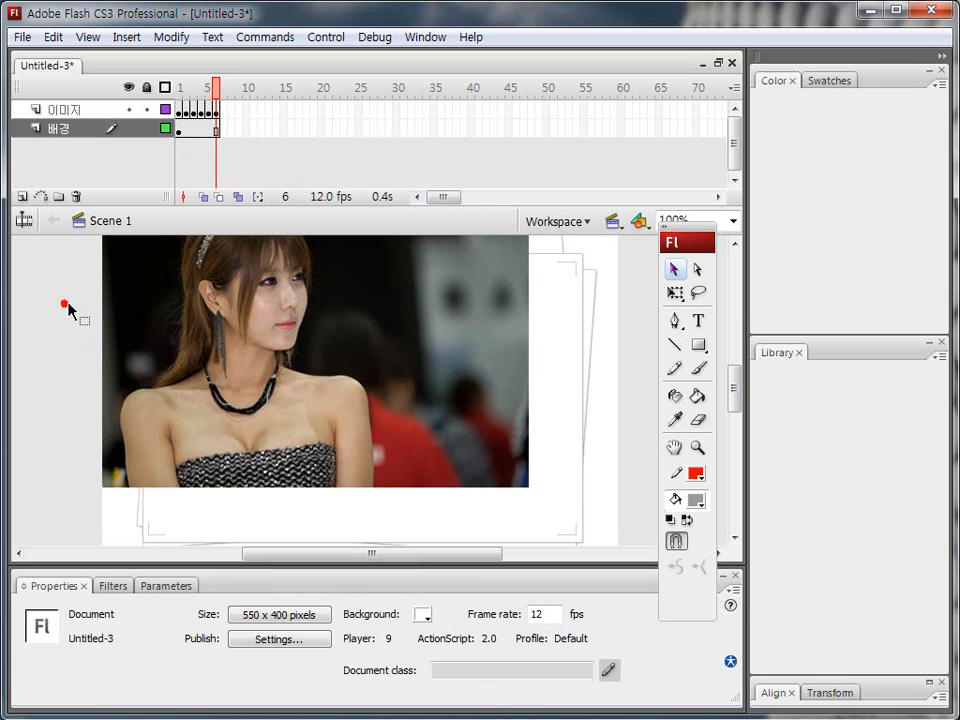
{"action": "left_click", "coordinate": [215, 130]}
{"action": "left_click", "coordinate": [72, 305]}
Step: Move the photos on frames 2, 3 and 4 of the 이미지 layer inside the background picture frame
{"action": "left_click", "coordinate": [186, 111]}
{"action": "left_click", "coordinate": [282, 322]}
{"action": "left_click_drag", "start_coordinate": [286, 318], "coordinate": [331, 360]}
{"action": "left_click", "coordinate": [193, 110]}
{"action": "left_click_drag", "start_coordinate": [310, 308], "coordinate": [364, 358]}
{"action": "left_click", "coordinate": [200, 110]}
{"action": "left_click_drag", "start_coordinate": [262, 320], "coordinate": [306, 360]}
Step: Move the forest road photo on frame 5 of the 이미지 layer inside the background picture frame
{"action": "left_click", "coordinate": [203, 128]}
{"action": "left_click", "coordinate": [209, 112]}
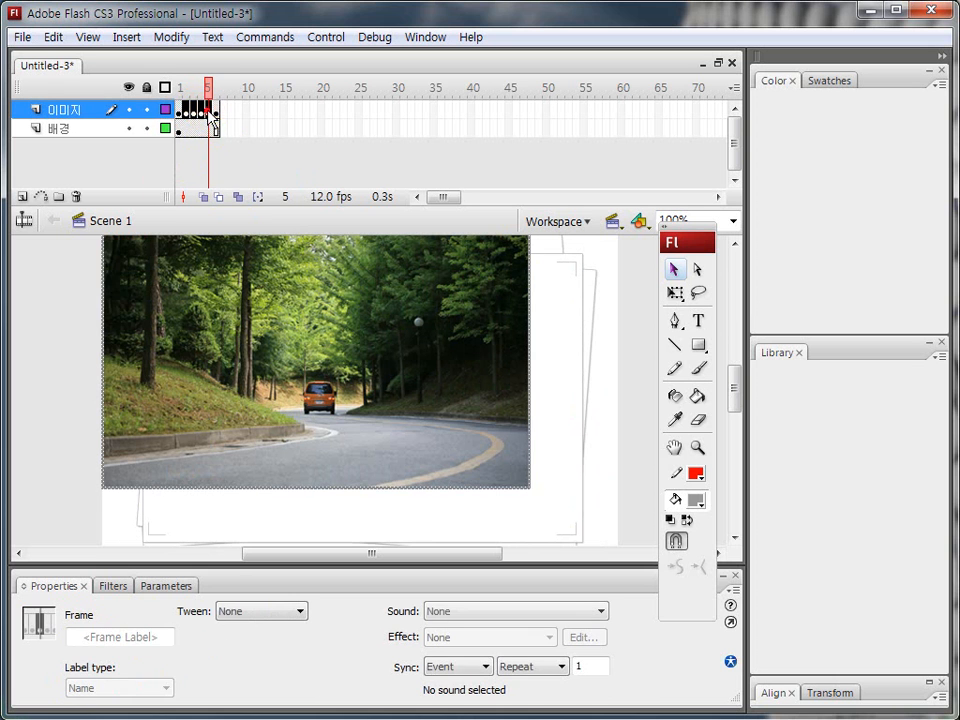
{"action": "left_click", "coordinate": [66, 283]}
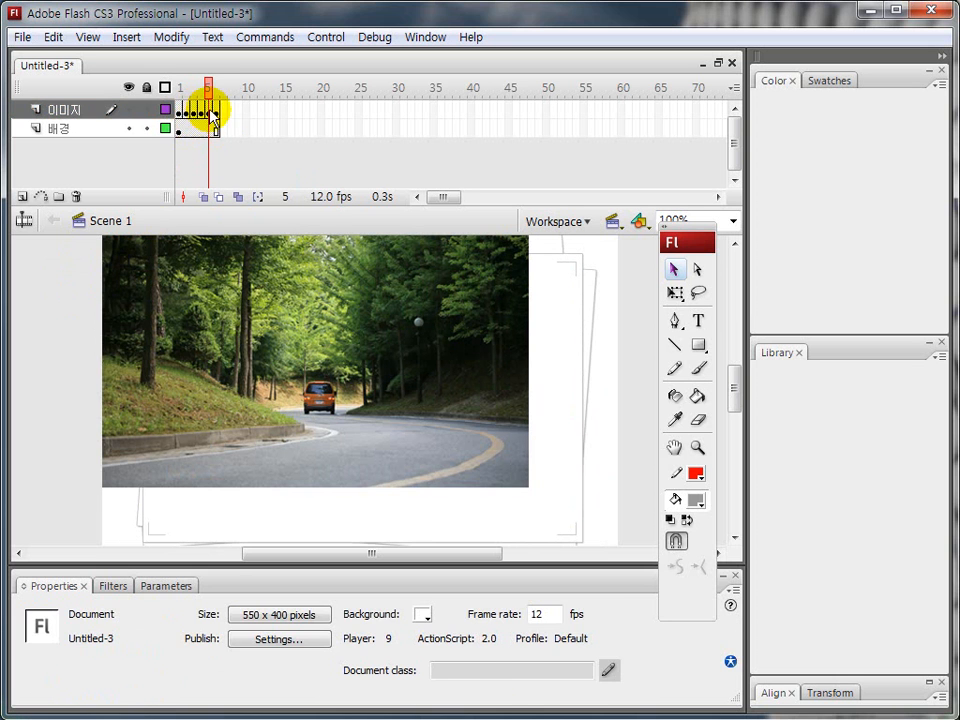
{"action": "left_click", "coordinate": [212, 112]}
{"action": "left_click_drag", "start_coordinate": [252, 324], "coordinate": [296, 348]}
Step: Move the Photo5 bitmap on frame 6 to about X 51, Y 50, inside the background picture frame
{"action": "left_click", "coordinate": [215, 112]}
{"action": "left_click", "coordinate": [77, 284]}
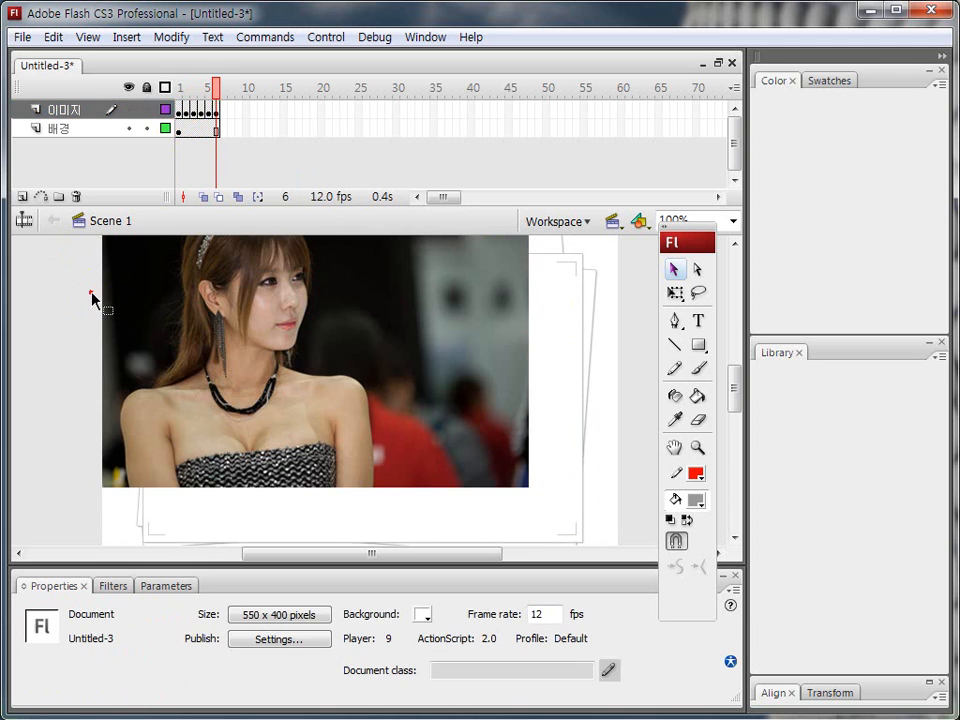
{"action": "left_click", "coordinate": [215, 112]}
{"action": "left_click_drag", "start_coordinate": [238, 296], "coordinate": [285, 327]}
{"action": "left_click", "coordinate": [84, 320]}
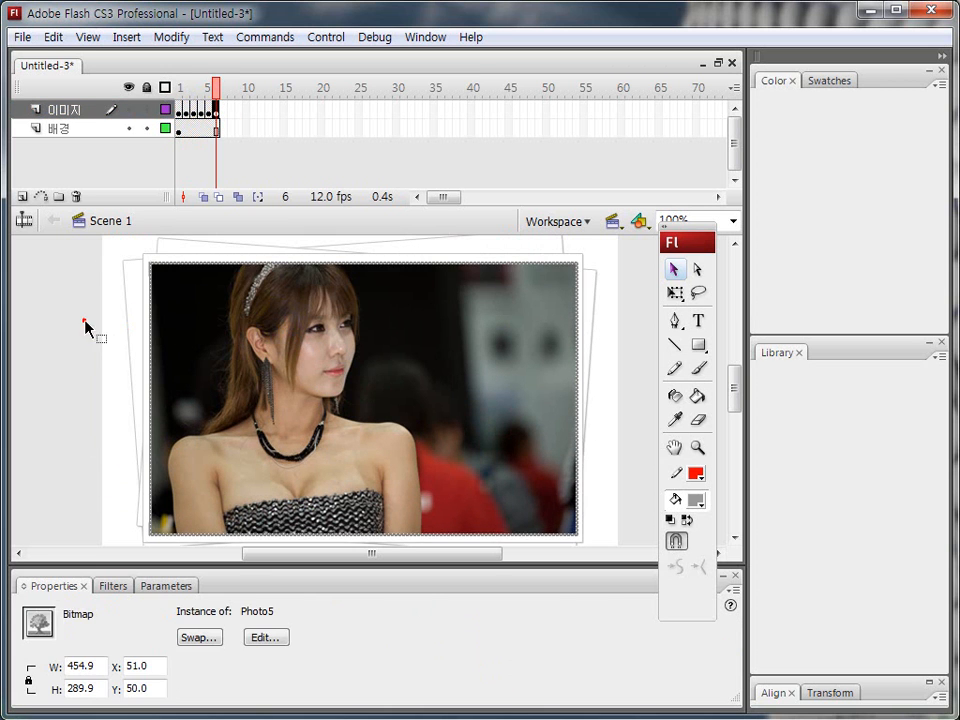
Step: Check how each photo on frames 2 to 6 sits within the background picture frame
{"action": "left_click", "coordinate": [186, 111]}
{"action": "left_click", "coordinate": [188, 112]}
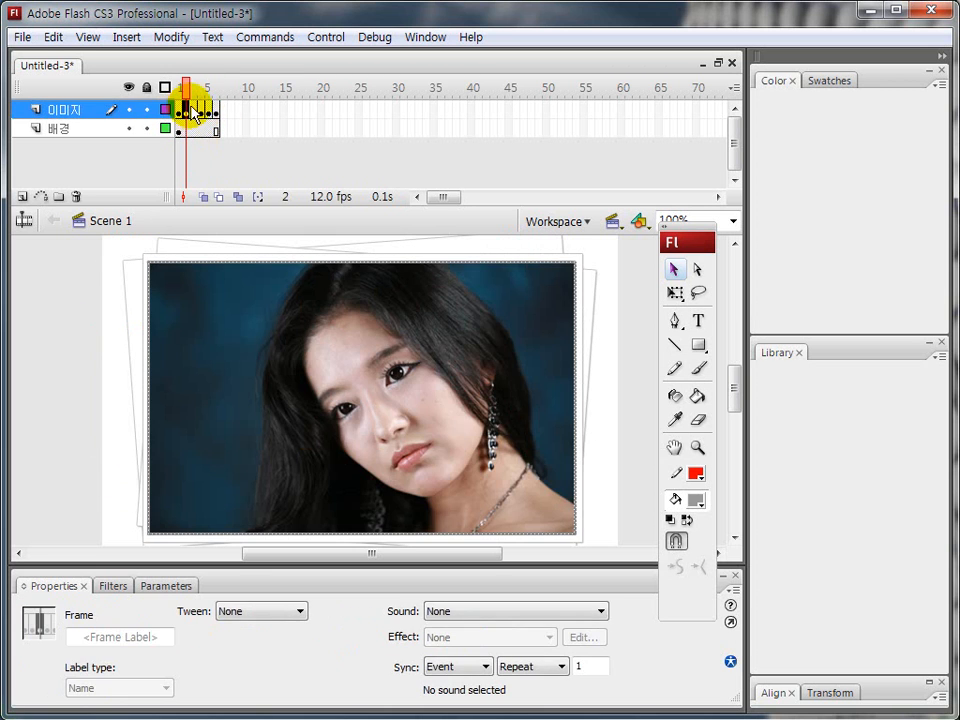
{"action": "left_click", "coordinate": [193, 111]}
{"action": "left_click", "coordinate": [100, 356]}
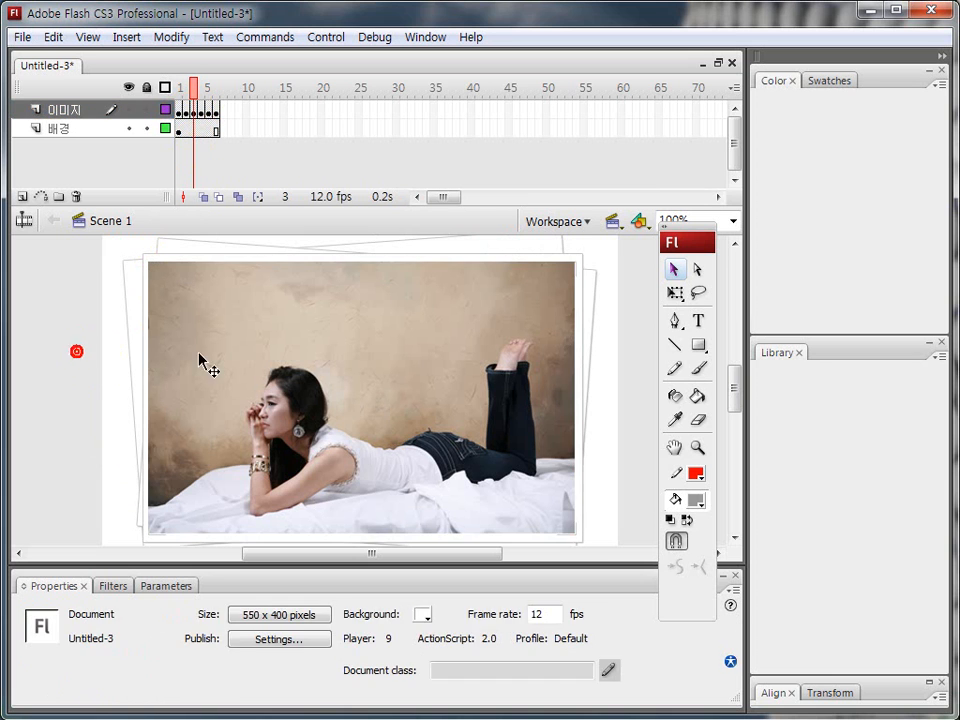
{"action": "left_click", "coordinate": [212, 358]}
{"action": "left_click", "coordinate": [52, 373]}
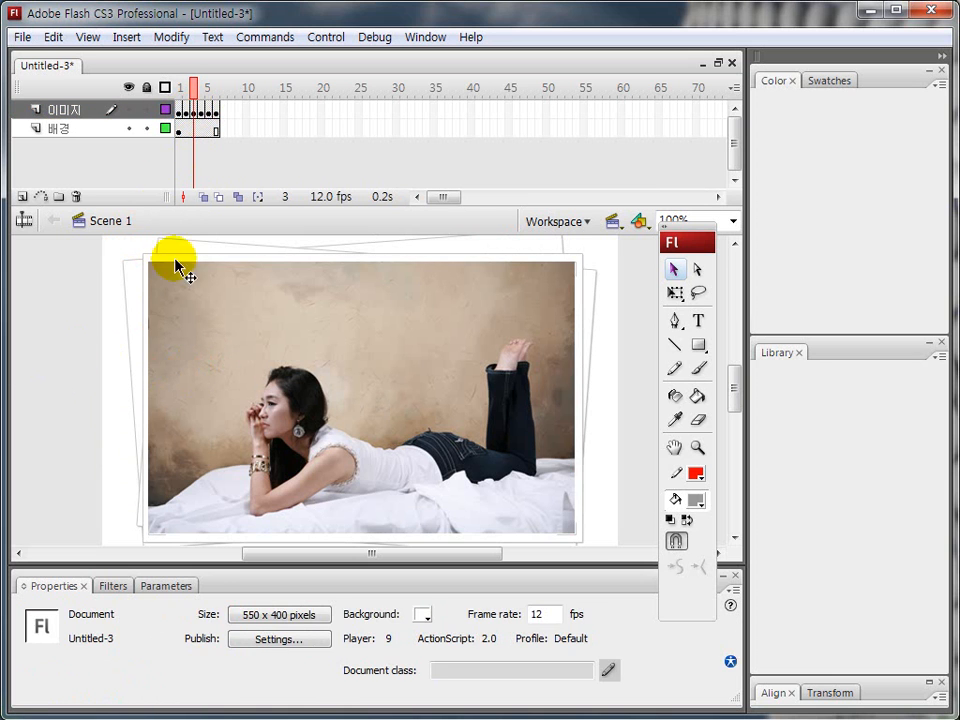
{"action": "left_click", "coordinate": [238, 332]}
{"action": "left_click", "coordinate": [200, 110]}
{"action": "left_click", "coordinate": [64, 349]}
{"action": "left_click", "coordinate": [265, 350]}
{"action": "left_click", "coordinate": [209, 112]}
{"action": "left_click", "coordinate": [72, 312]}
{"action": "left_click", "coordinate": [291, 372]}
{"action": "left_click", "coordinate": [214, 107]}
{"action": "left_click", "coordinate": [71, 349]}
{"action": "left_click", "coordinate": [257, 371]}
Step: Nudge the Photo1 bitmap on frame 2 to X 50, Y 49
{"action": "left_click", "coordinate": [186, 108]}
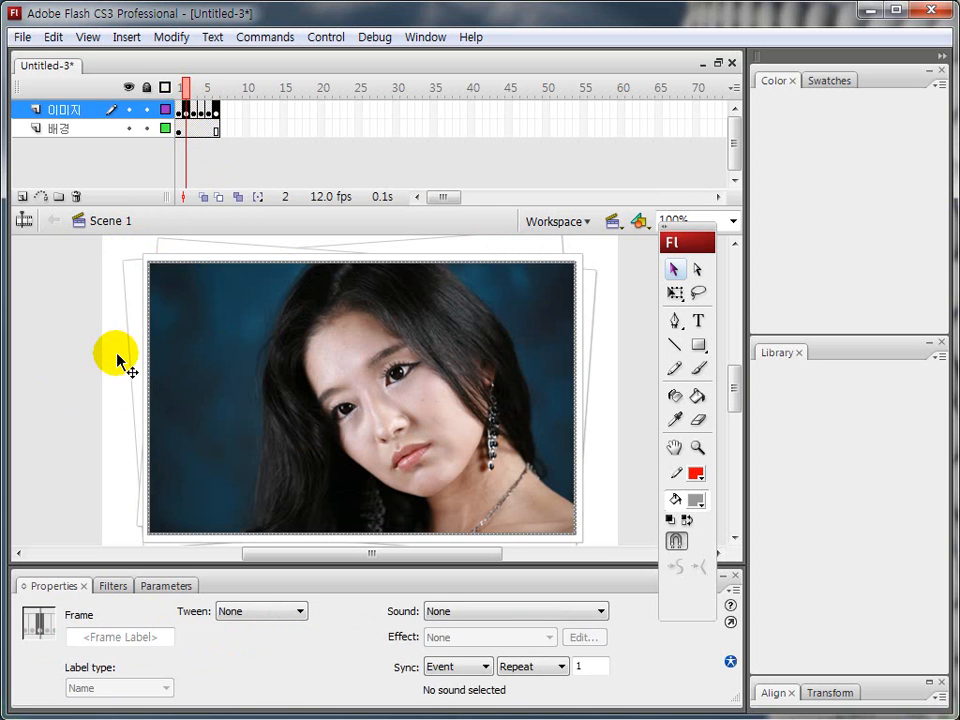
{"action": "left_click", "coordinate": [70, 346]}
{"action": "left_click", "coordinate": [225, 358]}
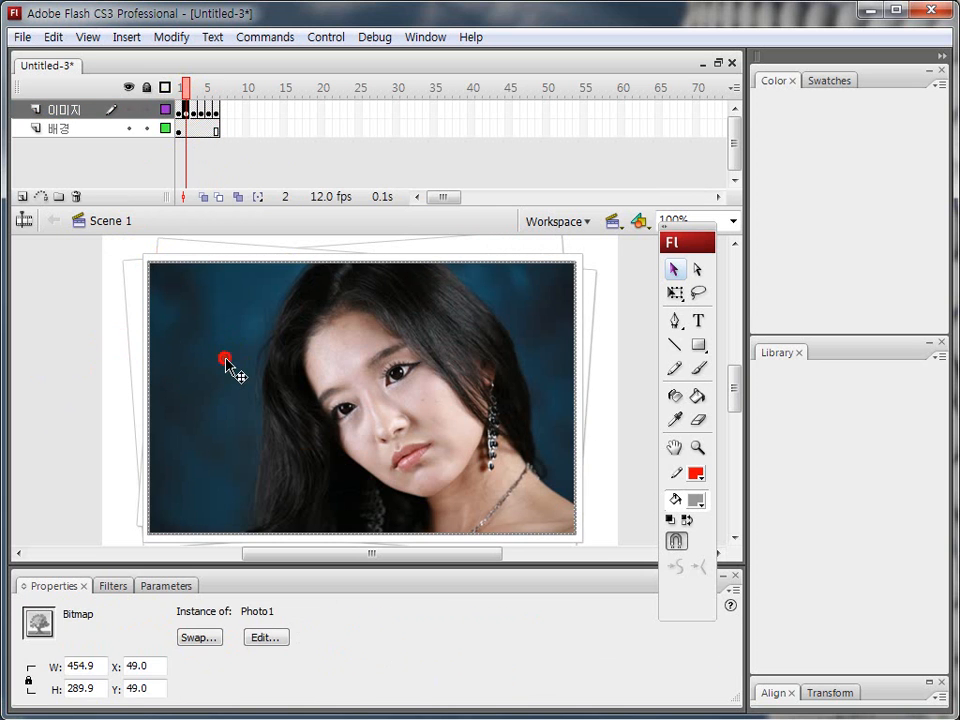
{"action": "left_click", "coordinate": [74, 360]}
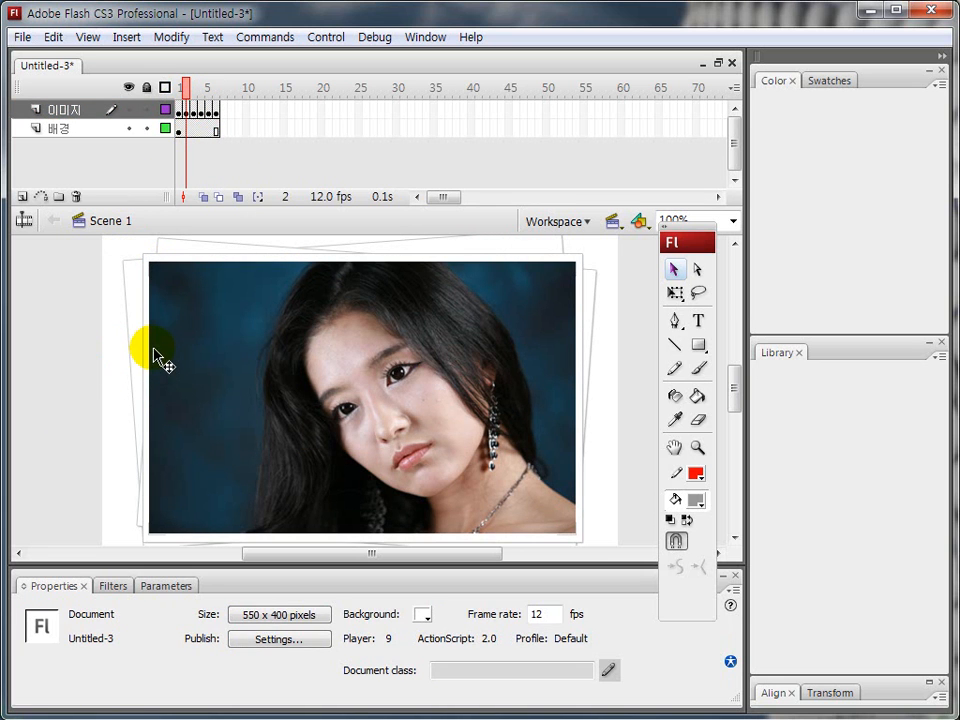
{"action": "left_click", "coordinate": [193, 385]}
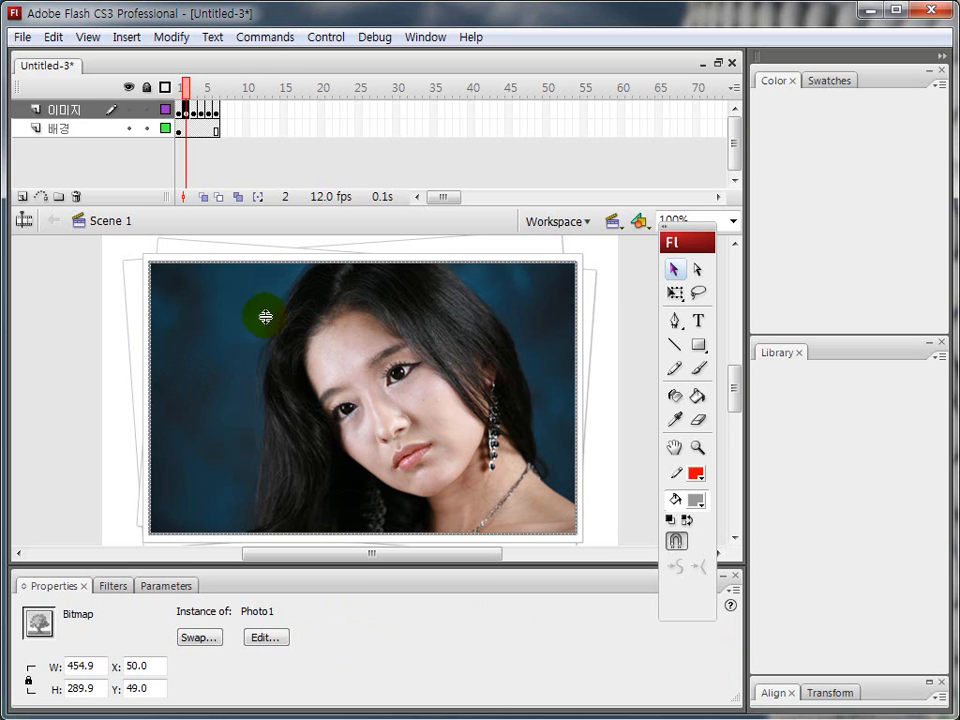
Step: Check how the photos on frames 3 to 6 of the 이미지 layer line up inside the picture frame
{"action": "left_click", "coordinate": [193, 110]}
{"action": "left_click", "coordinate": [69, 345]}
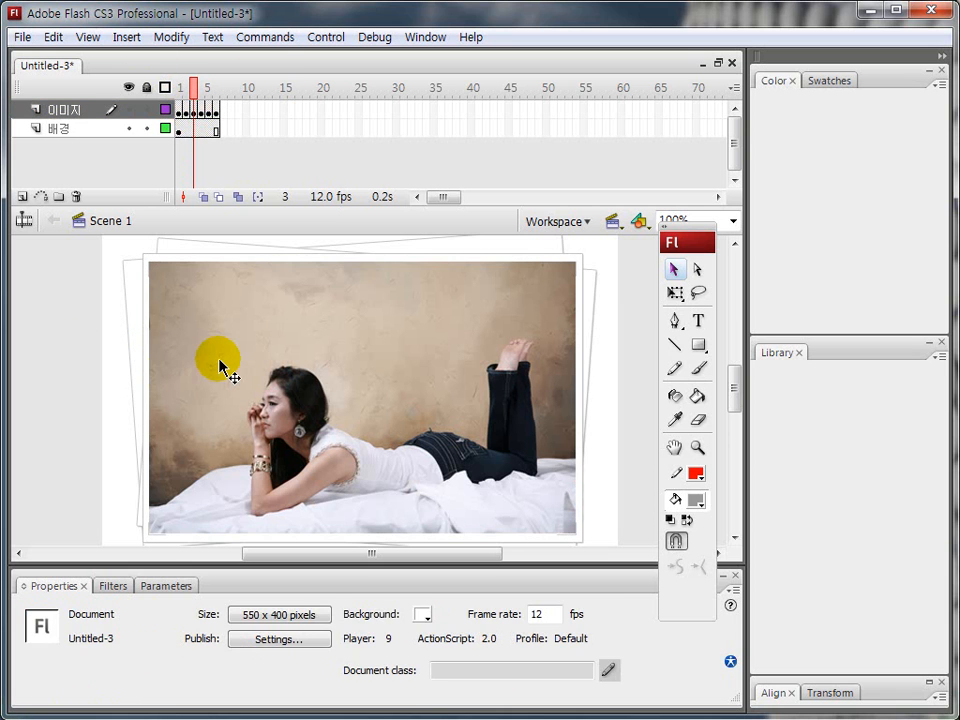
{"action": "left_click", "coordinate": [226, 372]}
{"action": "left_click", "coordinate": [65, 360]}
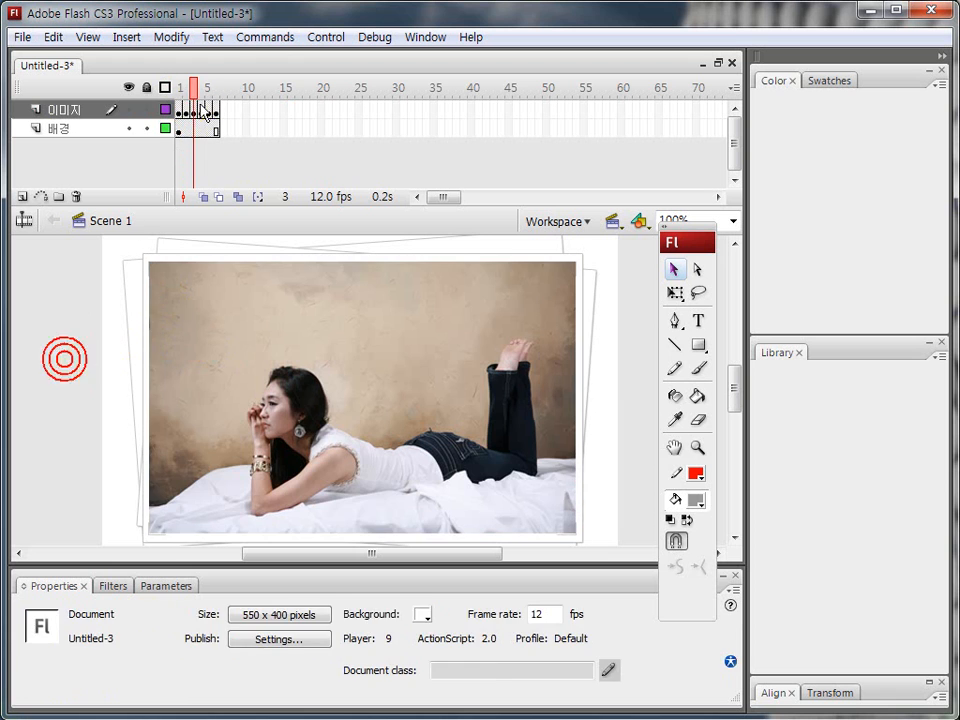
{"action": "left_click", "coordinate": [201, 110]}
{"action": "left_click", "coordinate": [96, 397]}
{"action": "left_click", "coordinate": [206, 110]}
{"action": "left_click", "coordinate": [57, 331]}
{"action": "left_click", "coordinate": [216, 110]}
{"action": "left_click", "coordinate": [70, 335]}
{"action": "left_click", "coordinate": [67, 338]}
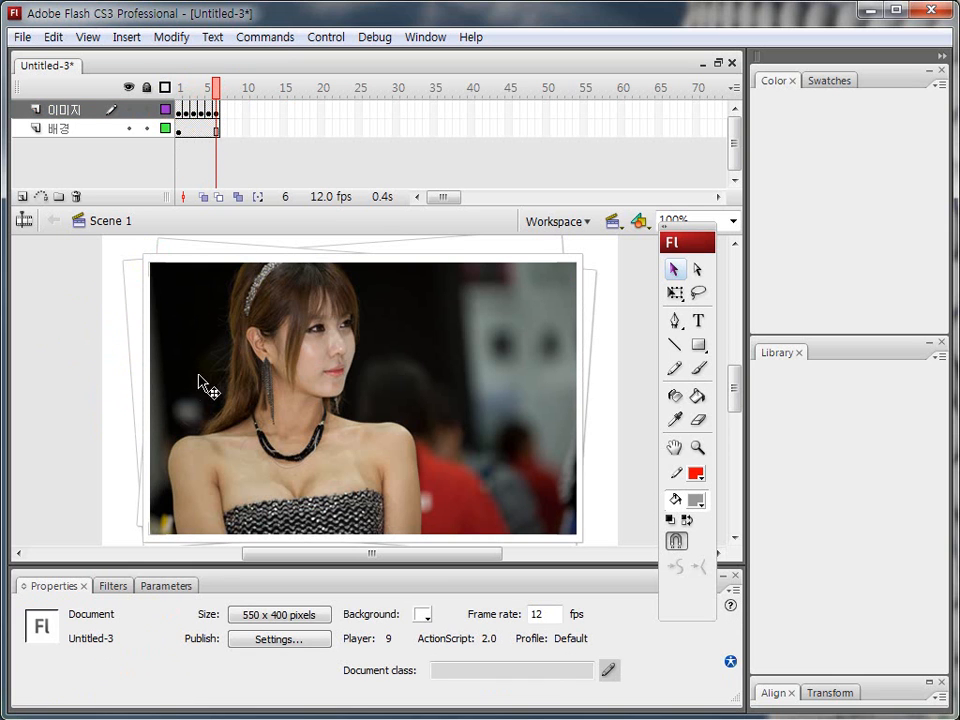
Step: Add a new layer above the 이미지 layer
{"action": "left_click_drag", "start_coordinate": [267, 213], "coordinate": [267, 189]}
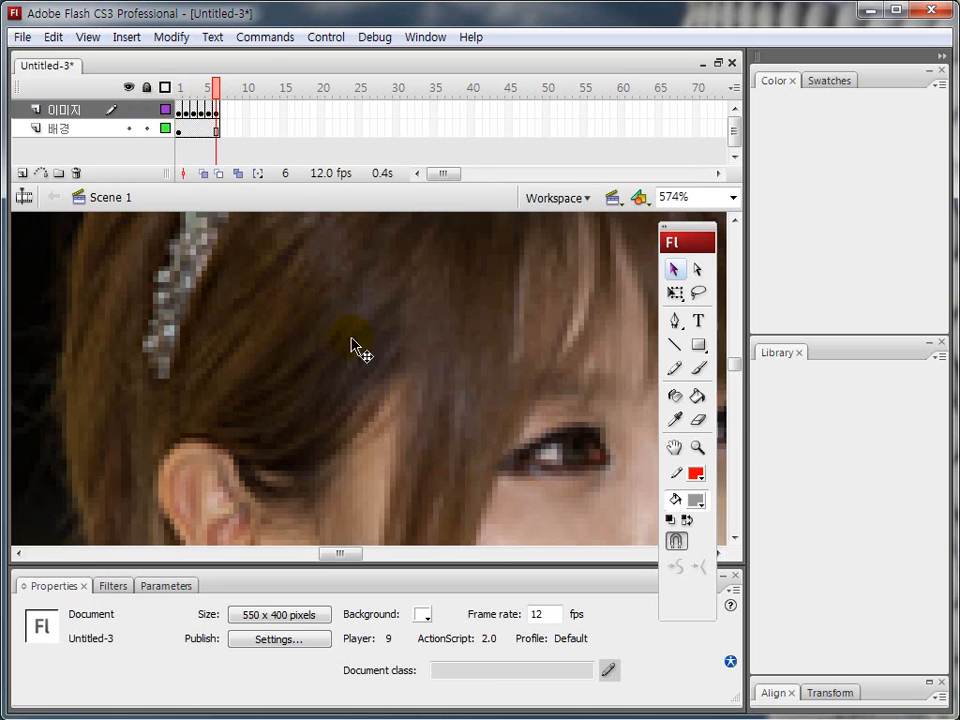
{"action": "double_click", "coordinate": [675, 449]}
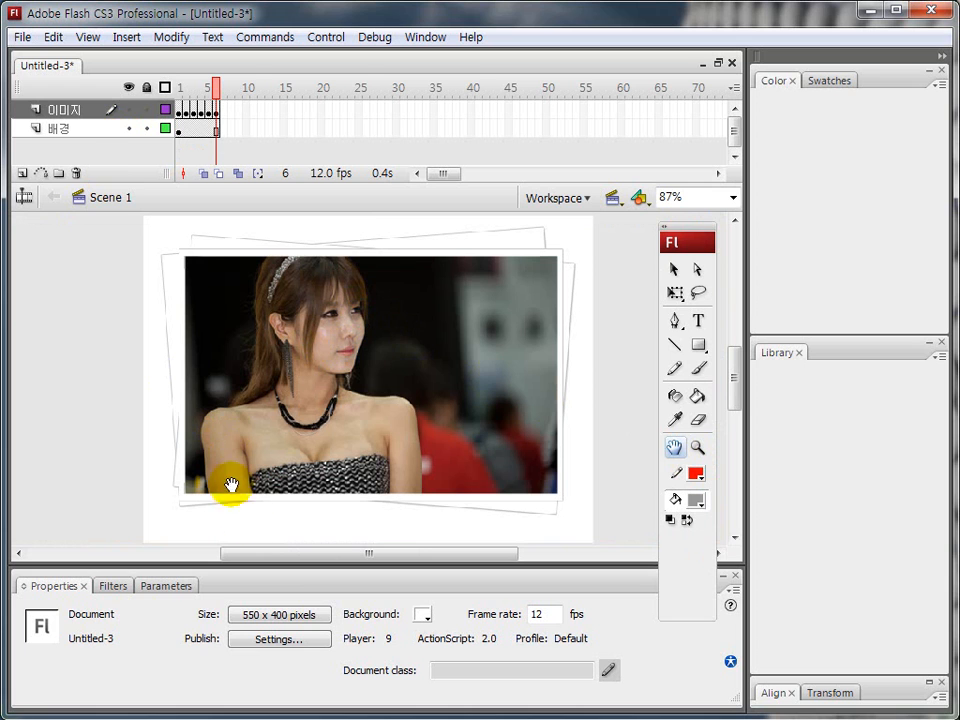
{"action": "mouse_move", "coordinate": [256, 538]}
{"action": "left_mouse_down"}
{"action": "mouse_move", "coordinate": [257, 496]}
{"action": "mouse_move", "coordinate": [245, 538]}
{"action": "left_mouse_up"}
{"action": "mouse_move", "coordinate": [480, 518]}
{"action": "left_mouse_down"}
{"action": "mouse_move", "coordinate": [445, 534]}
{"action": "mouse_move", "coordinate": [489, 492]}
{"action": "mouse_move", "coordinate": [490, 533]}
{"action": "left_mouse_up"}
{"action": "key", "text": "Escape"}
{"action": "key", "text": "v"}
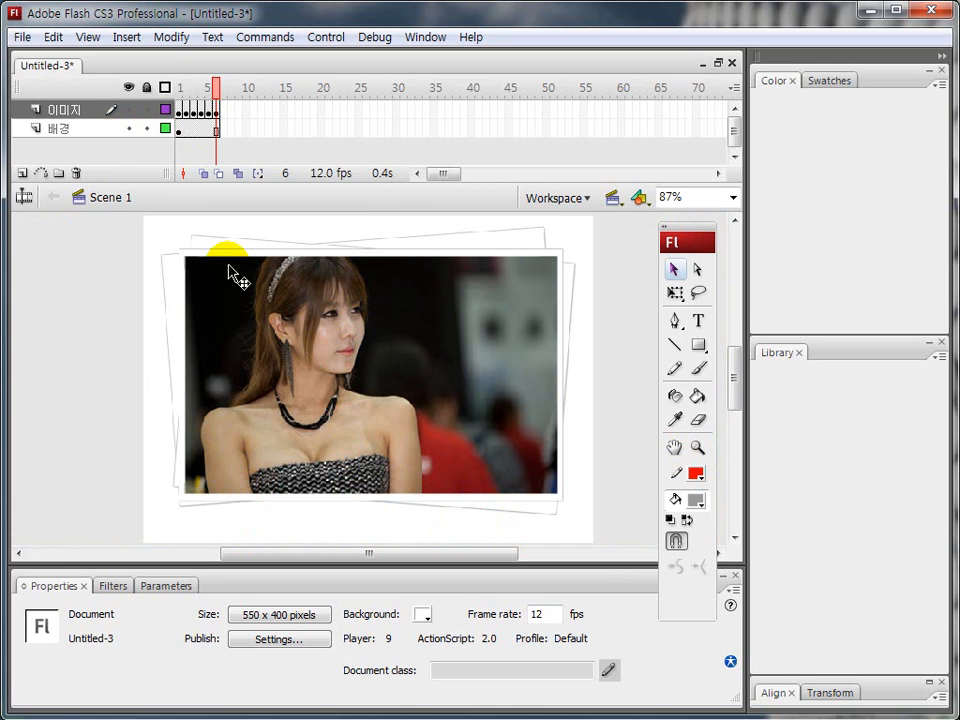
{"action": "left_click", "coordinate": [22, 175]}
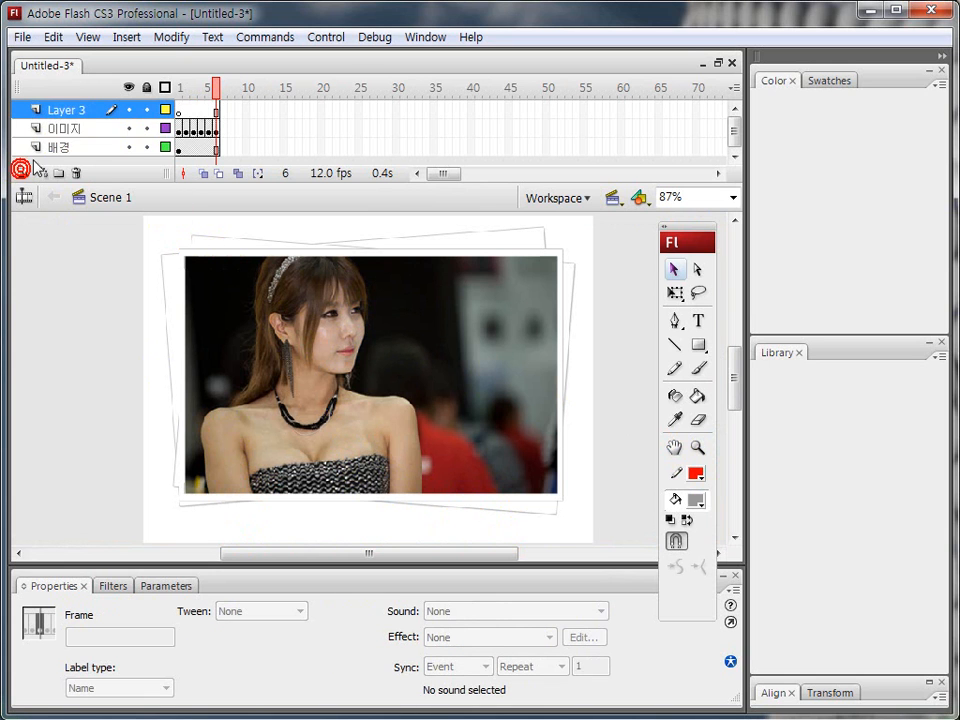
Step: Rename the new top layer as 제어버튼
{"action": "double_click", "coordinate": [66, 110]}
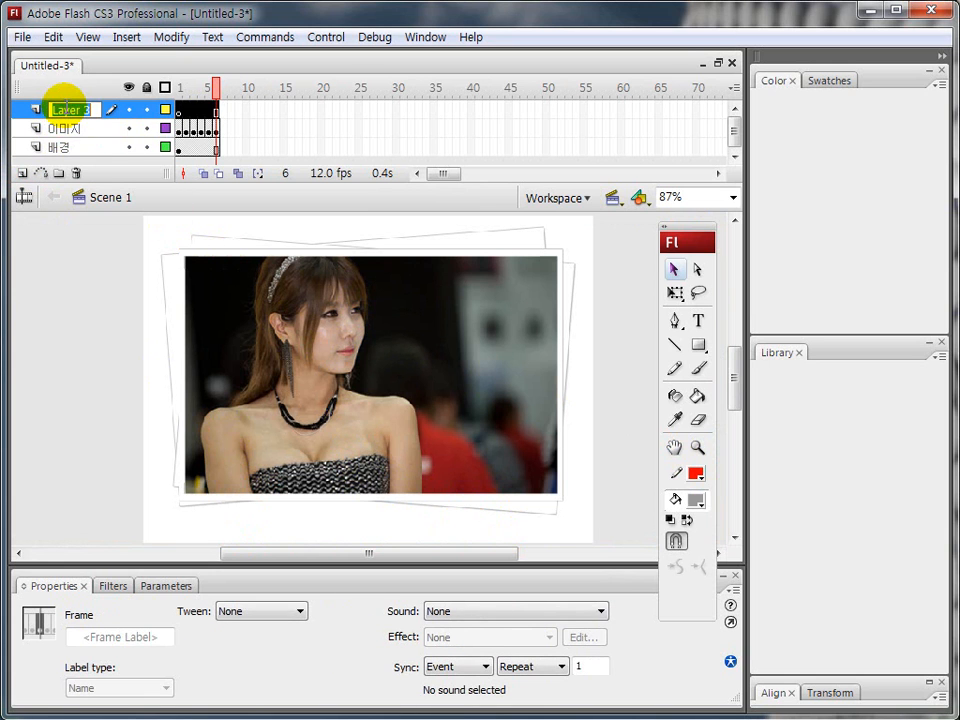
{"action": "type", "text": "wpdj"}
{"action": "left_click", "coordinate": [64, 110]}
{"action": "type", "text": "wpd"}
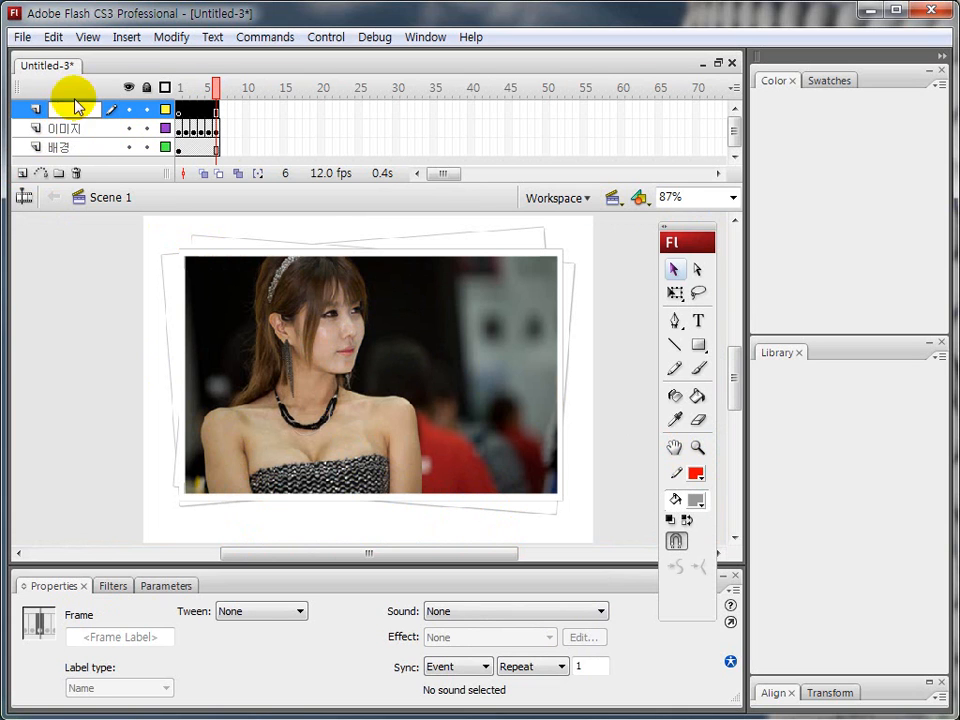
{"action": "key", "text": "Return"}
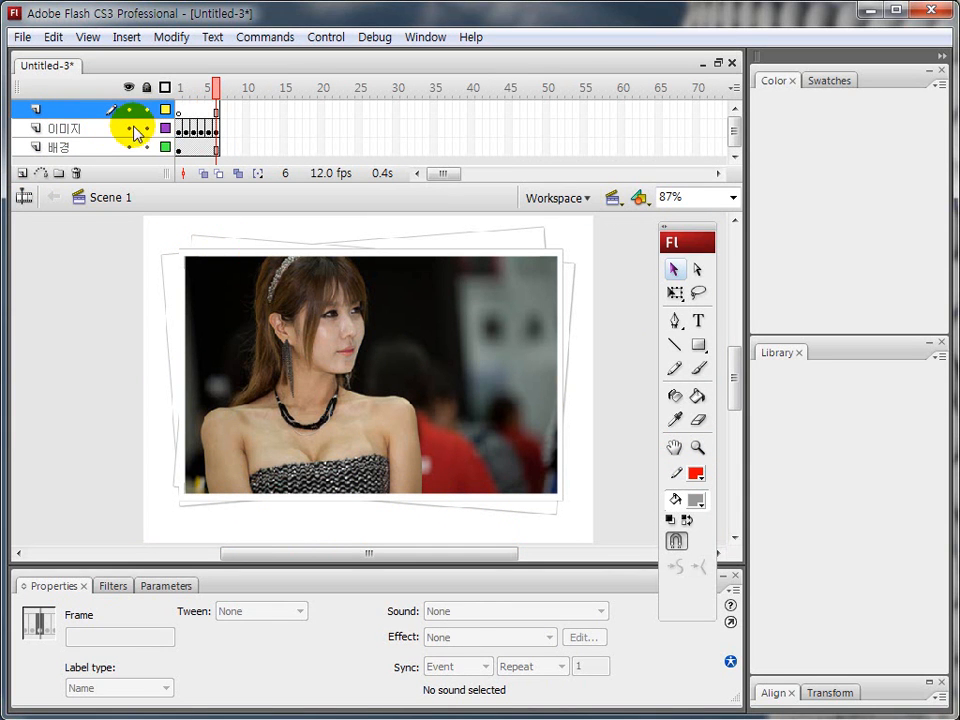
{"action": "double_click", "coordinate": [64, 108]}
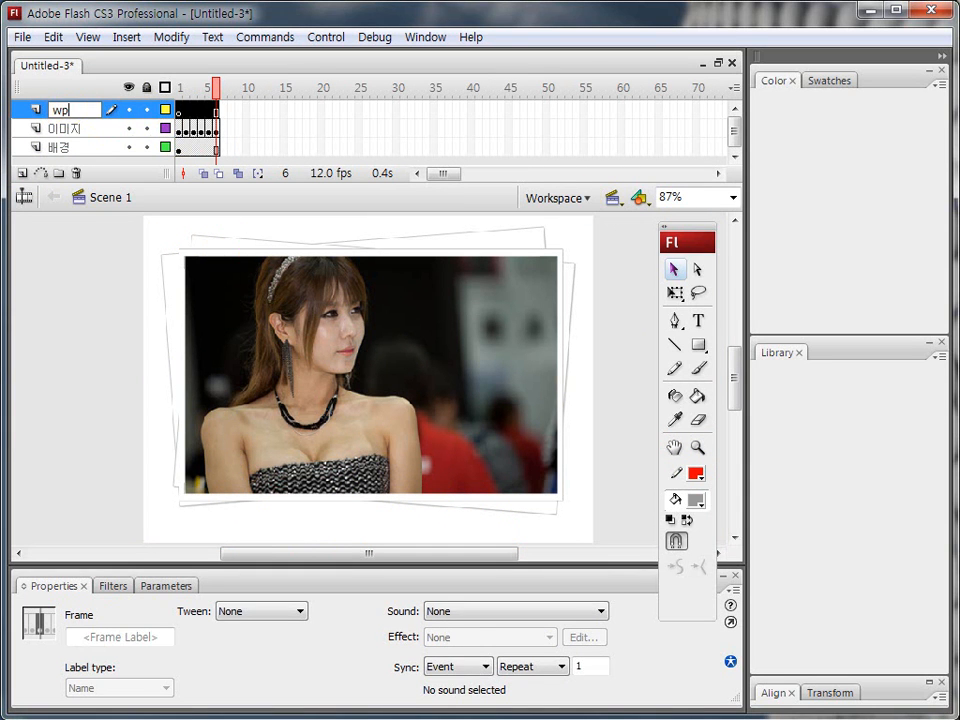
{"action": "type", "text": "dd"}
{"action": "left_click", "coordinate": [52, 112]}
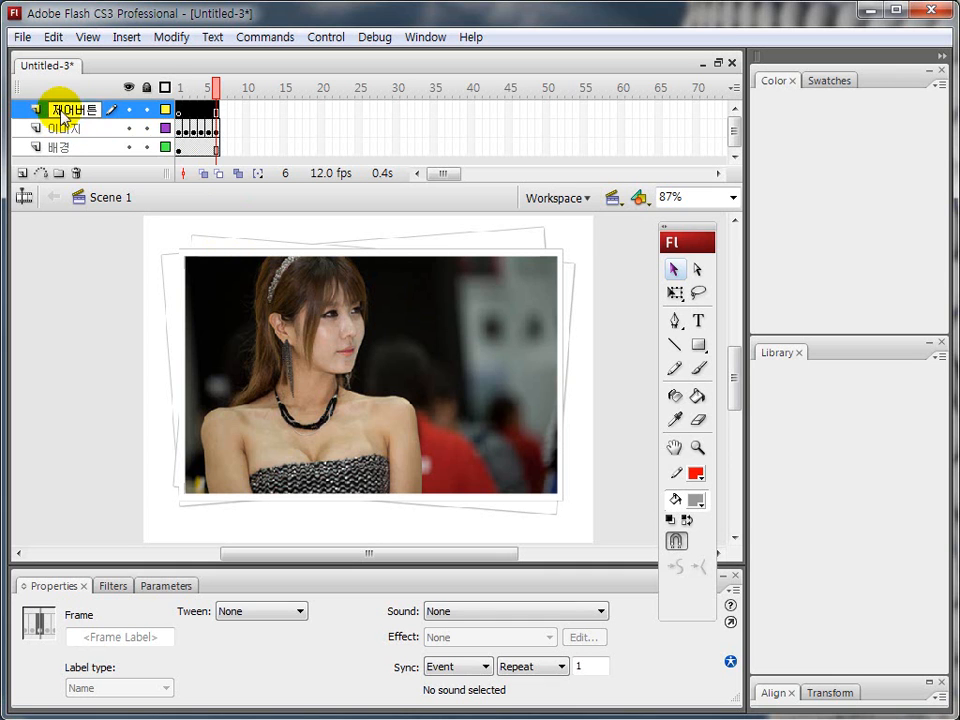
{"action": "key", "text": "Return"}
Step: Add the static text "Prev" on frame 1 of the 제어버튼 layer, at about X 104, Y 328, below the title
{"action": "key", "text": "ctrl+shift+d"}
{"action": "left_click_drag", "start_coordinate": [179, 116], "coordinate": [178, 116]}
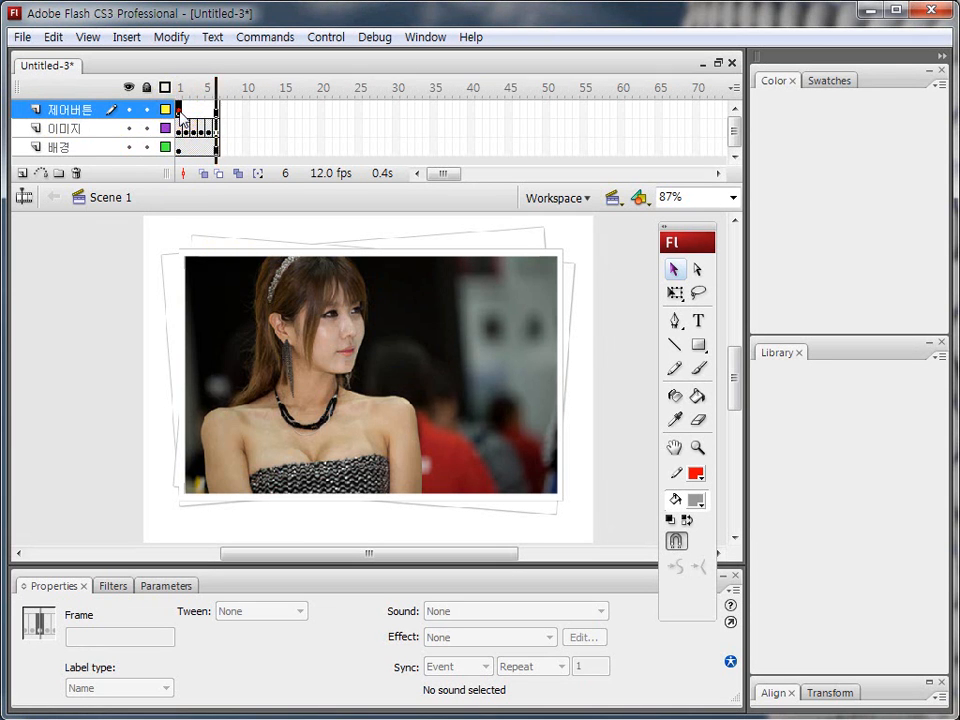
{"action": "left_click", "coordinate": [180, 110]}
{"action": "key", "text": "ctrl+shift+d"}
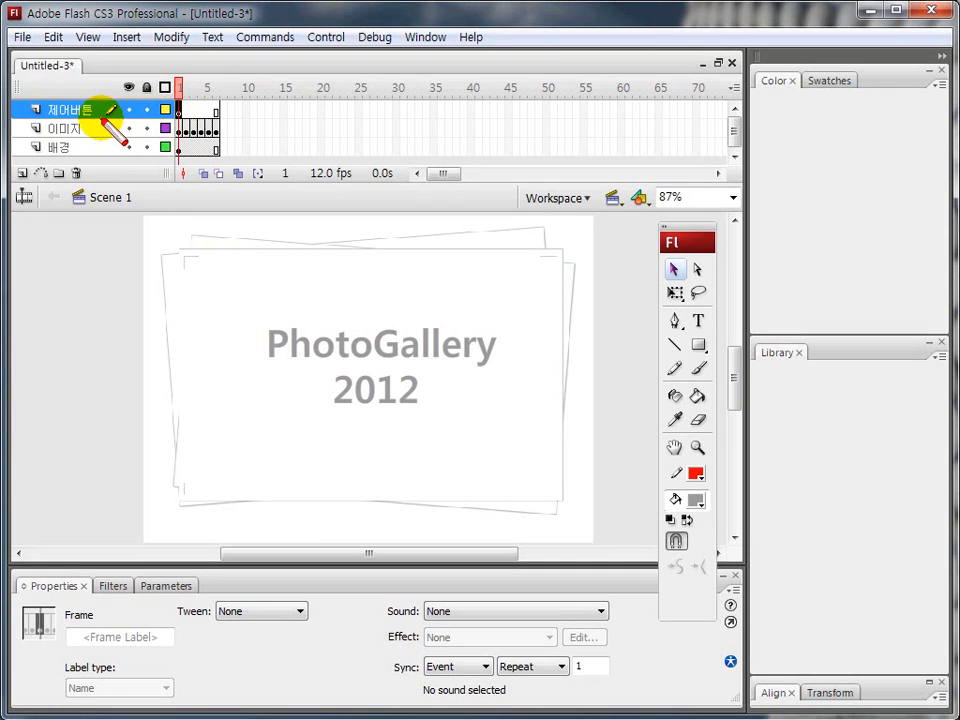
{"action": "mouse_move", "coordinate": [178, 101]}
{"action": "left_mouse_down"}
{"action": "mouse_move", "coordinate": [216, 95]}
{"action": "mouse_move", "coordinate": [218, 115]}
{"action": "mouse_move", "coordinate": [190, 104]}
{"action": "left_mouse_up"}
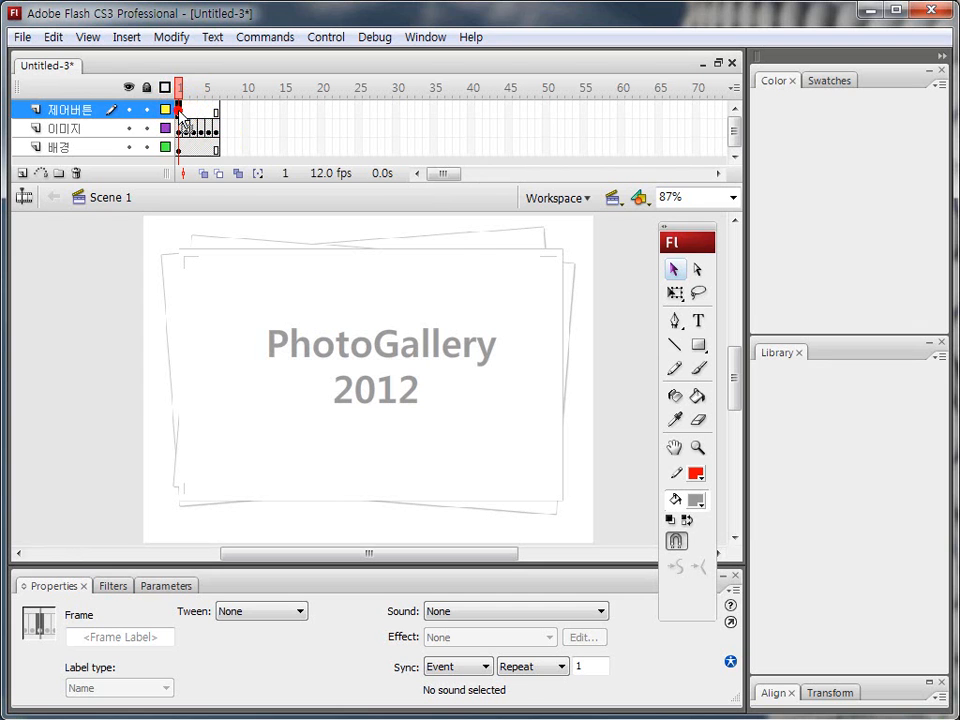
{"action": "left_click", "coordinate": [698, 320]}
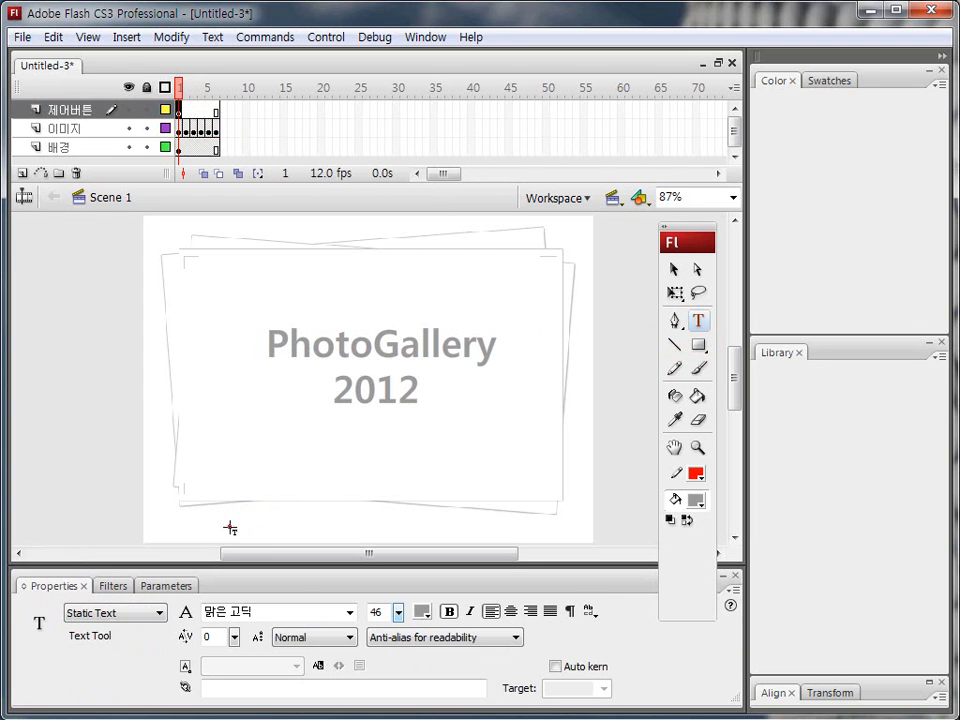
{"action": "left_click", "coordinate": [229, 524]}
{"action": "type", "text": "Prvw"}
{"action": "key", "text": "BackSpace"}
{"action": "key", "text": "BackSpace"}
{"action": "type", "text": "ev"}
{"action": "left_click", "coordinate": [673, 269]}
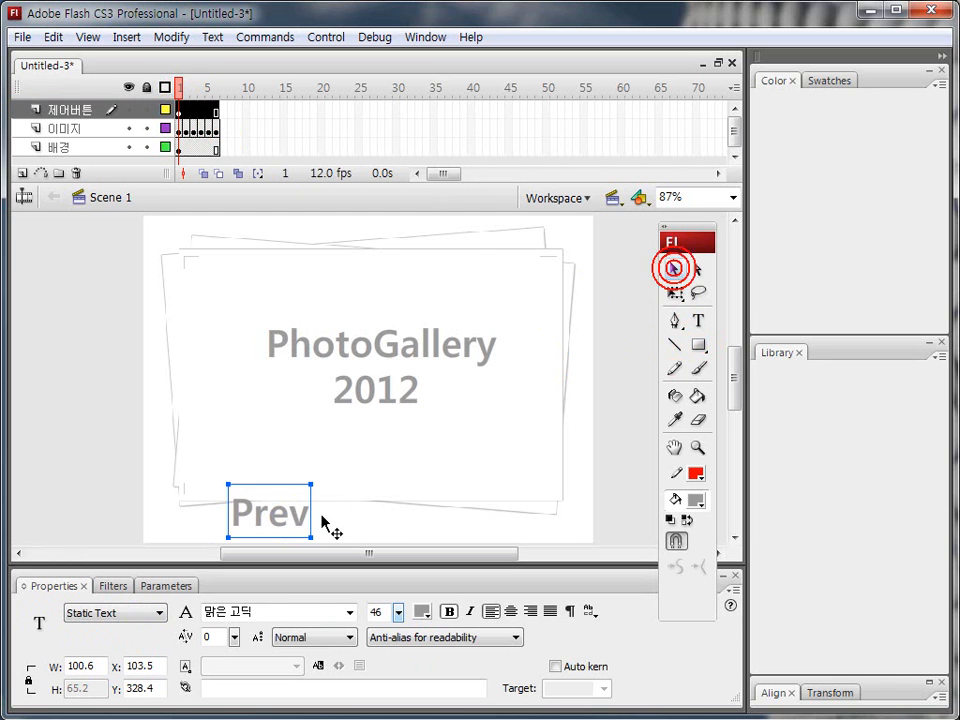
Step: Set the Prev text's colour to black and its font size to 30
{"action": "left_click", "coordinate": [421, 612]}
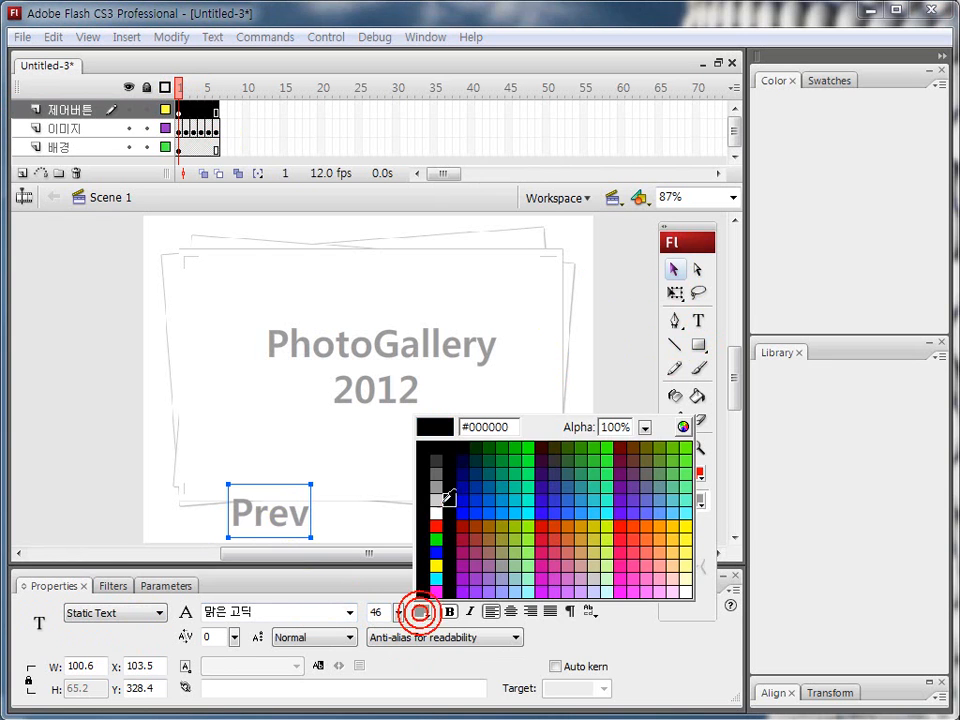
{"action": "left_click", "coordinate": [437, 446]}
{"action": "left_click_drag", "start_coordinate": [395, 613], "coordinate": [392, 632]}
Step: Add the static text "Next" level with Prev, at about X 360, Y 349, near the stage's lower edge
{"action": "left_click_drag", "start_coordinate": [262, 510], "coordinate": [398, 513]}
{"action": "key", "text": "t"}
{"action": "left_click", "coordinate": [470, 518]}
{"action": "type", "text": "Next"}
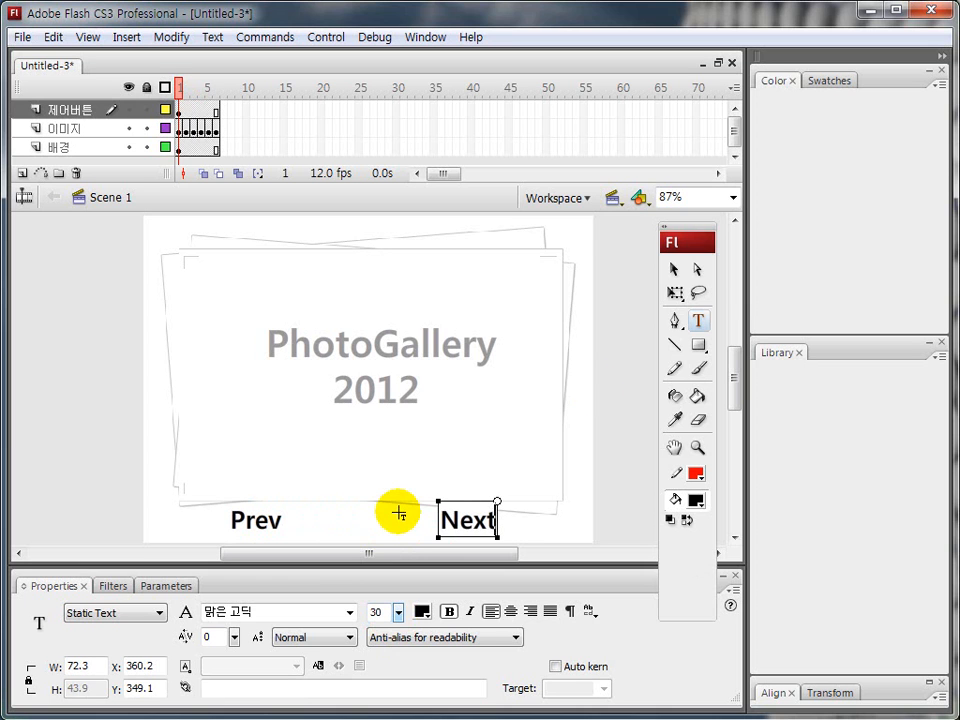
{"action": "left_click", "coordinate": [673, 269]}
{"action": "left_click", "coordinate": [81, 444]}
Step: Convert the Prev text into a Button symbol named b_prev
{"action": "left_click", "coordinate": [259, 520]}
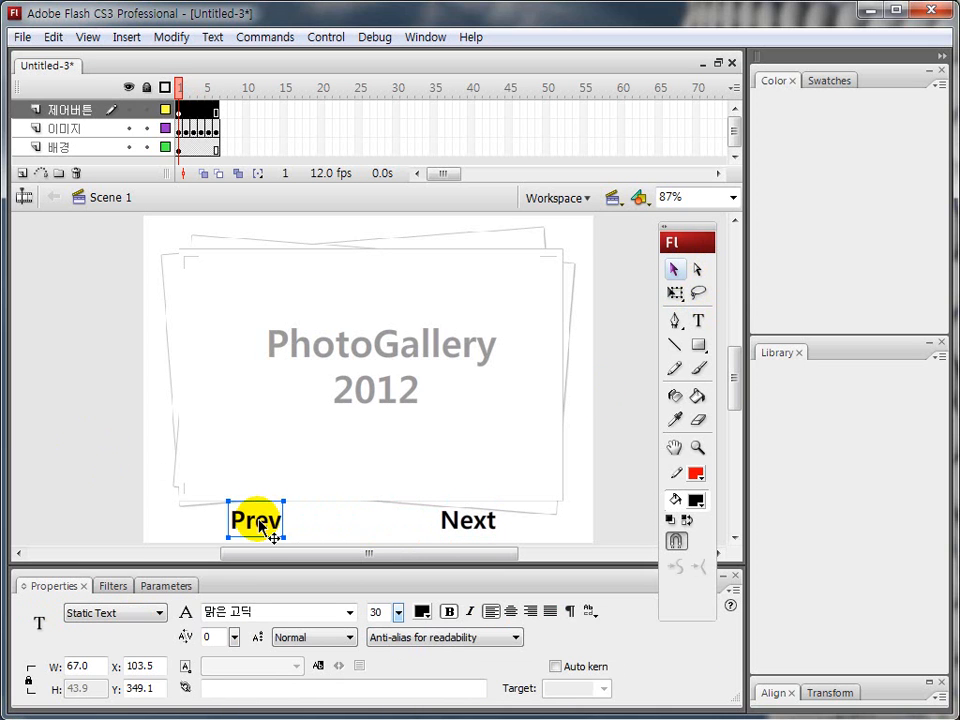
{"action": "mouse_move", "coordinate": [281, 537]}
{"action": "left_mouse_down"}
{"action": "mouse_move", "coordinate": [250, 484]}
{"action": "mouse_move", "coordinate": [286, 510]}
{"action": "left_mouse_up"}
{"action": "mouse_move", "coordinate": [456, 540]}
{"action": "left_mouse_down"}
{"action": "mouse_move", "coordinate": [494, 538]}
{"action": "mouse_move", "coordinate": [444, 540]}
{"action": "mouse_move", "coordinate": [499, 493]}
{"action": "mouse_move", "coordinate": [493, 546]}
{"action": "left_mouse_up"}
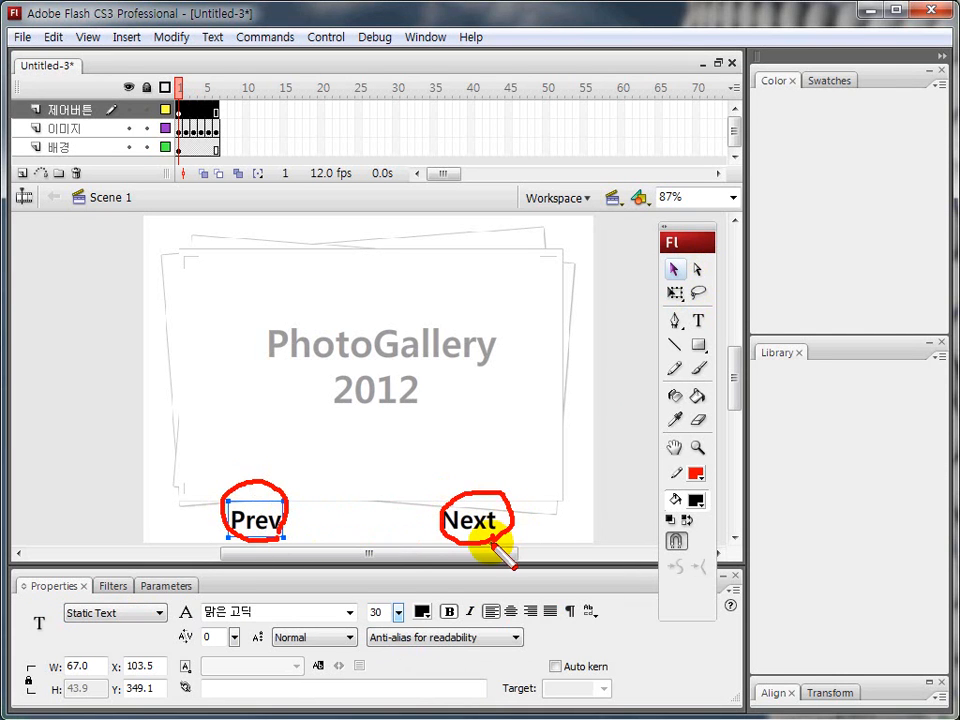
{"action": "key", "text": "Escape"}
{"action": "left_click", "coordinate": [90, 515]}
{"action": "left_click", "coordinate": [237, 520]}
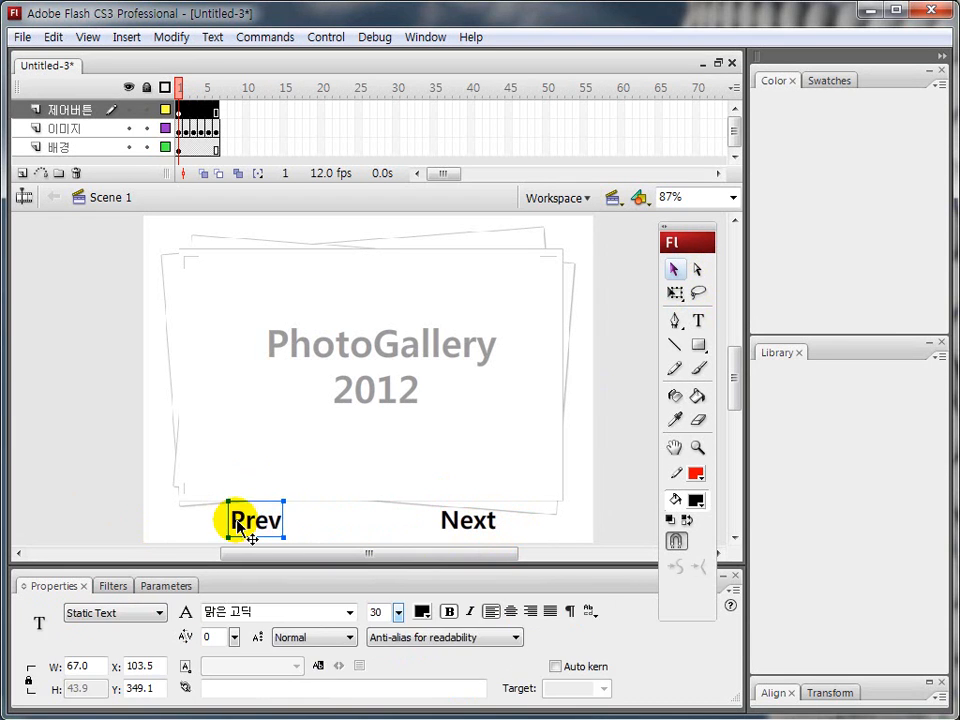
{"action": "key", "text": "F8"}
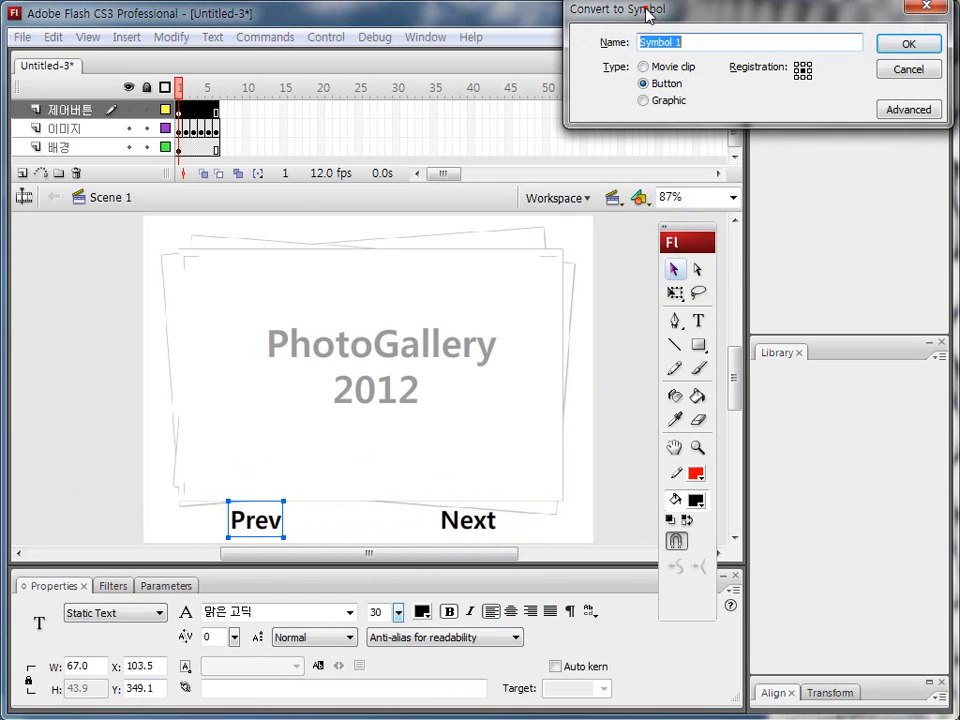
{"action": "left_click_drag", "start_coordinate": [648, 14], "coordinate": [351, 218]}
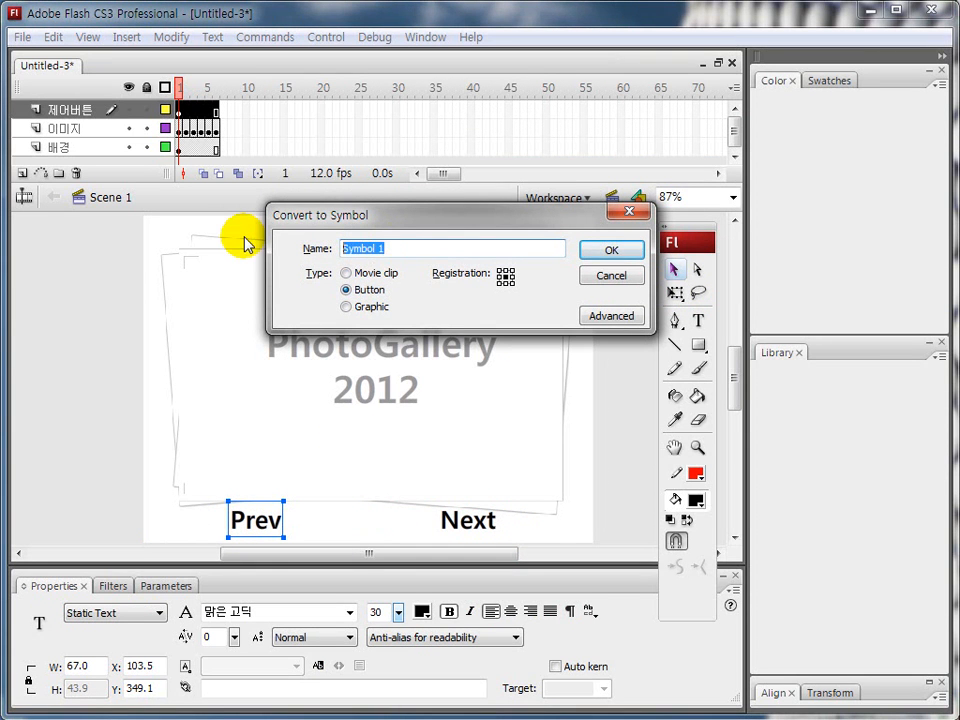
{"action": "type", "text": "_prev"}
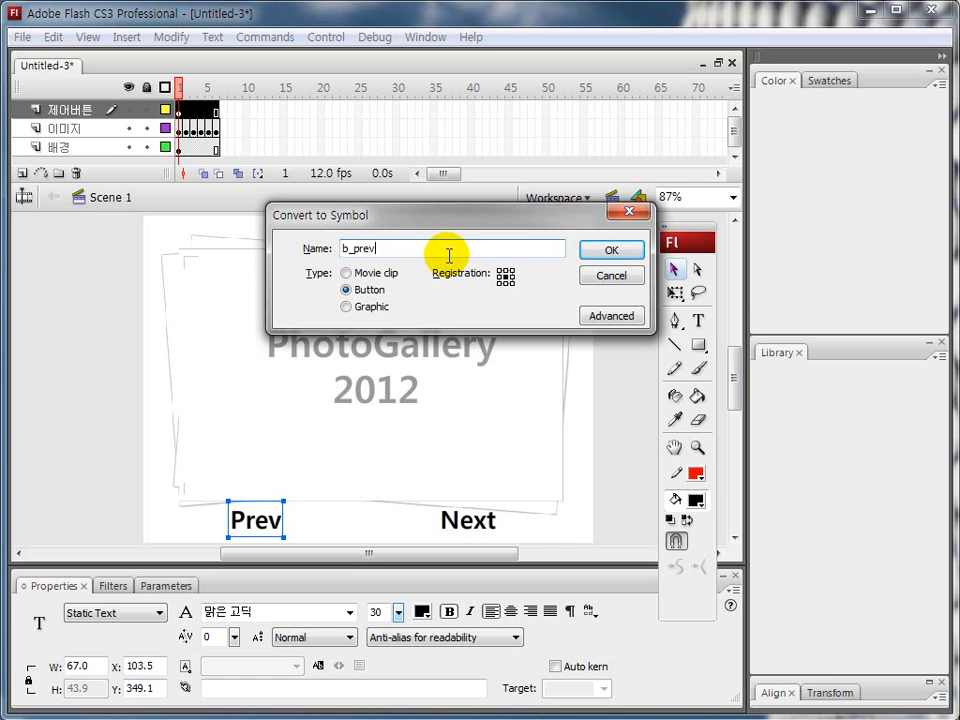
{"action": "left_click", "coordinate": [594, 250]}
Step: Convert the Next text into a Button symbol named b_next
{"action": "left_click", "coordinate": [471, 527]}
{"action": "key", "text": "F8"}
{"action": "left_click_drag", "start_coordinate": [668, 11], "coordinate": [288, 316]}
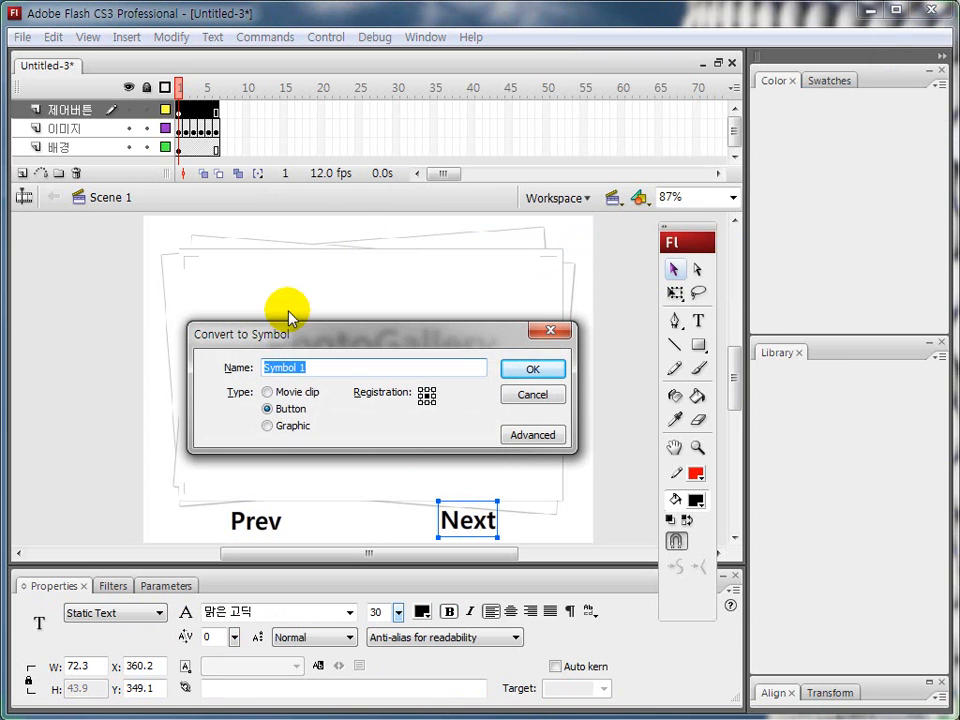
{"action": "type", "text": "b_next"}
{"action": "left_click_drag", "start_coordinate": [262, 418], "coordinate": [305, 418]}
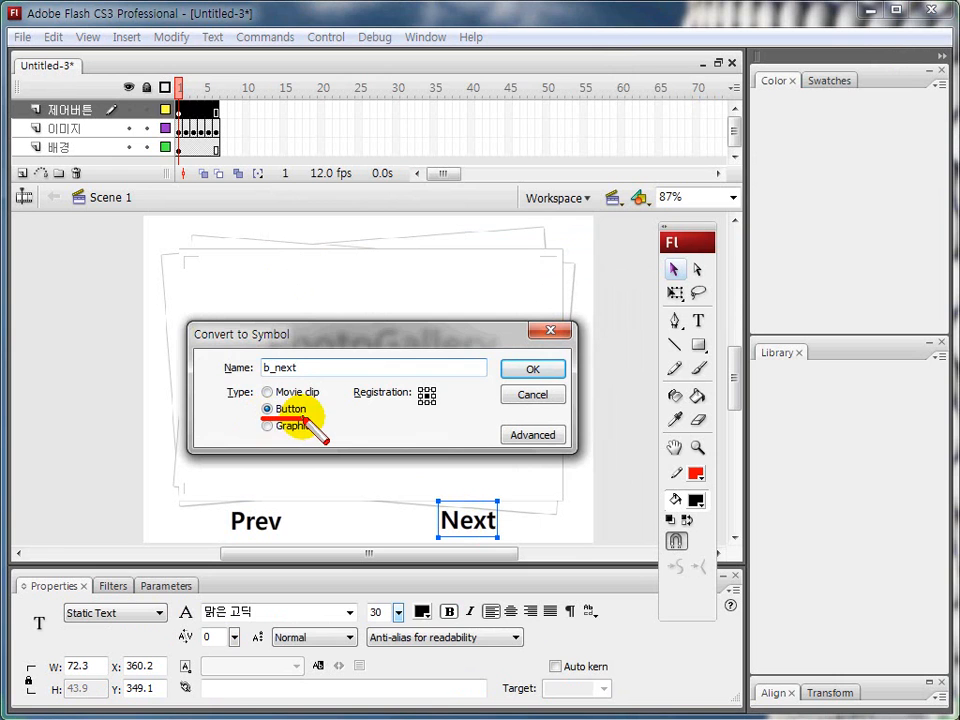
{"action": "left_click", "coordinate": [527, 369]}
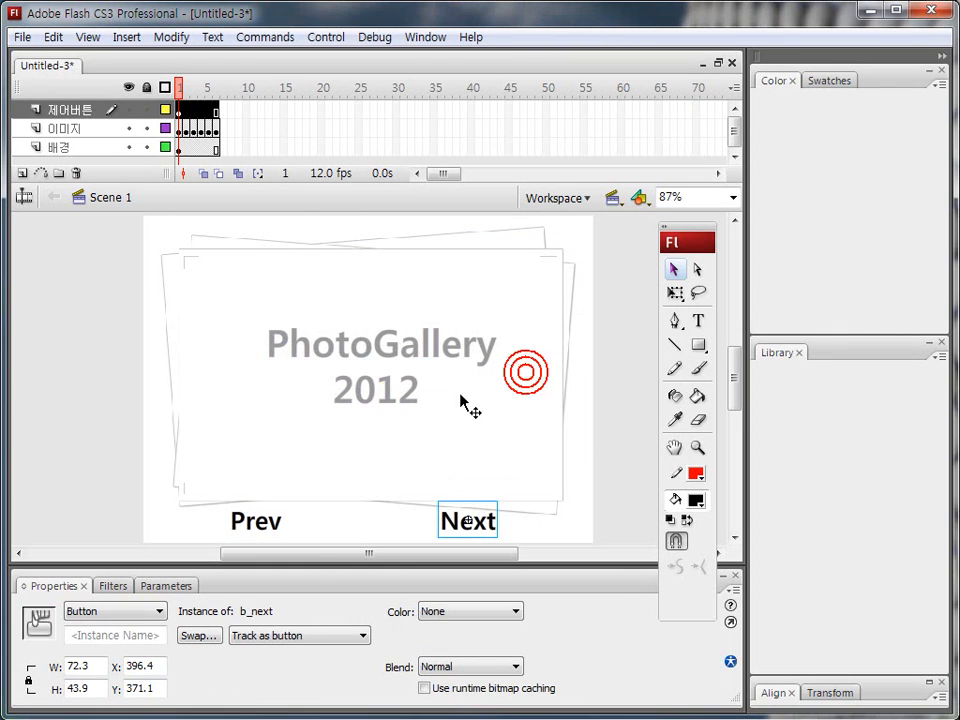
Step: Check the instance type of the Prev and Next symbols on the stage
{"action": "left_click", "coordinate": [119, 386]}
{"action": "mouse_move", "coordinate": [243, 498]}
{"action": "left_mouse_down"}
{"action": "mouse_move", "coordinate": [256, 511]}
{"action": "mouse_move", "coordinate": [267, 502]}
{"action": "mouse_move", "coordinate": [93, 607]}
{"action": "mouse_move", "coordinate": [128, 622]}
{"action": "left_mouse_up"}
{"action": "left_click", "coordinate": [266, 530]}
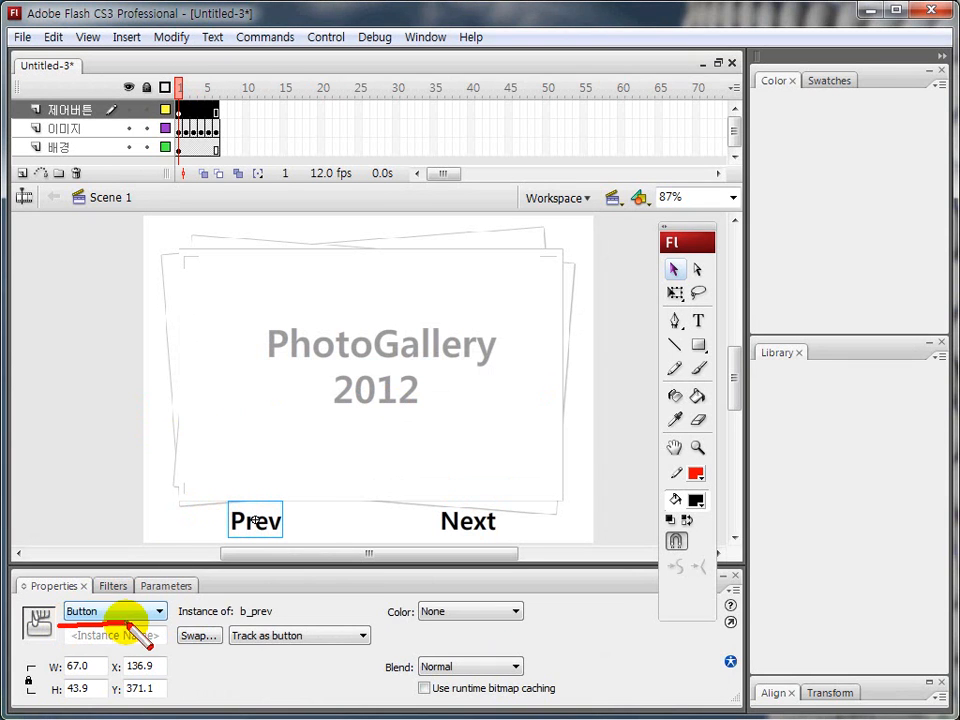
{"action": "left_click", "coordinate": [466, 521]}
{"action": "left_click_drag", "start_coordinate": [64, 622], "coordinate": [148, 626]}
{"action": "left_click", "coordinate": [138, 466]}
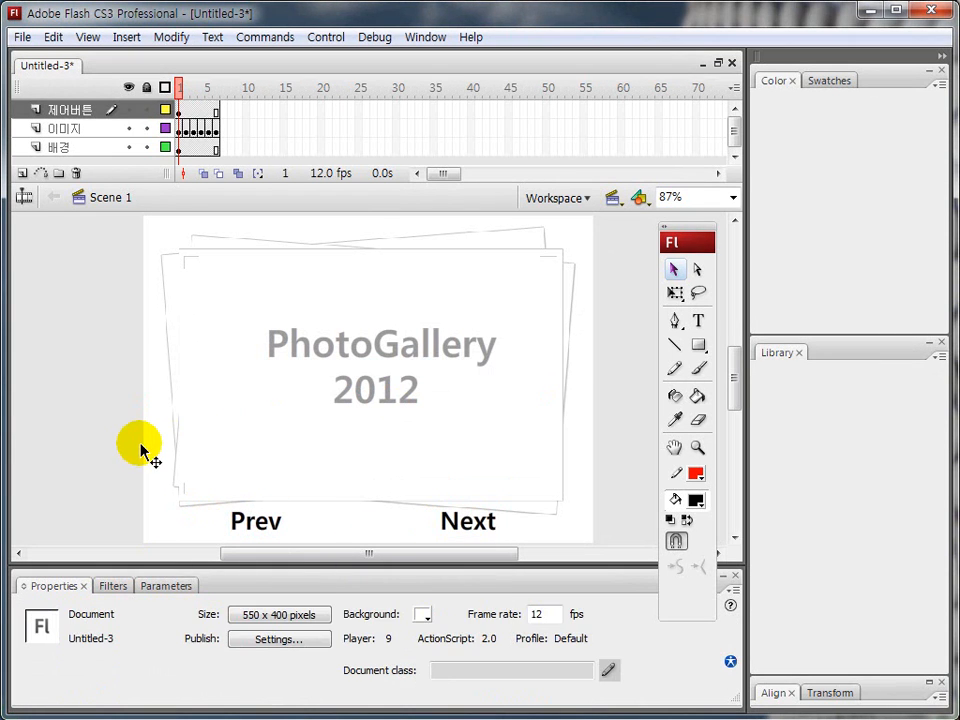
Step: Step through the 이미지 keyframes from frame 2 to 6 and back to review the order Next and Prev follow
{"action": "mouse_move", "coordinate": [92, 343]}
{"action": "left_mouse_down"}
{"action": "mouse_move", "coordinate": [84, 386]}
{"action": "mouse_move", "coordinate": [105, 333]}
{"action": "mouse_move", "coordinate": [86, 340]}
{"action": "left_mouse_up"}
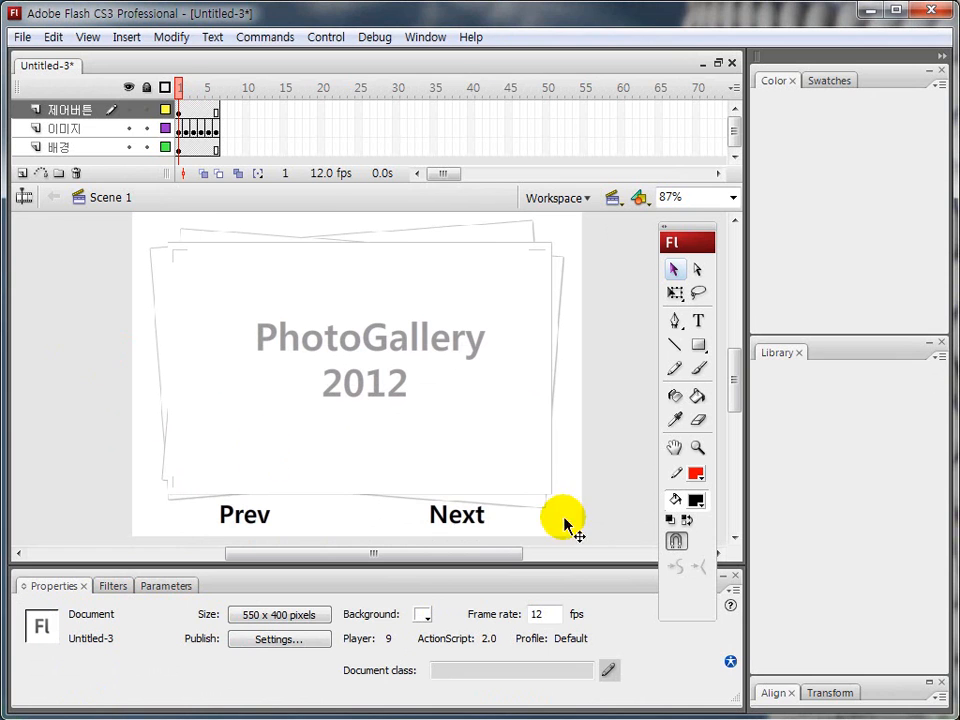
{"action": "mouse_move", "coordinate": [450, 536]}
{"action": "left_mouse_down"}
{"action": "mouse_move", "coordinate": [442, 490]}
{"action": "mouse_move", "coordinate": [470, 533]}
{"action": "left_mouse_up"}
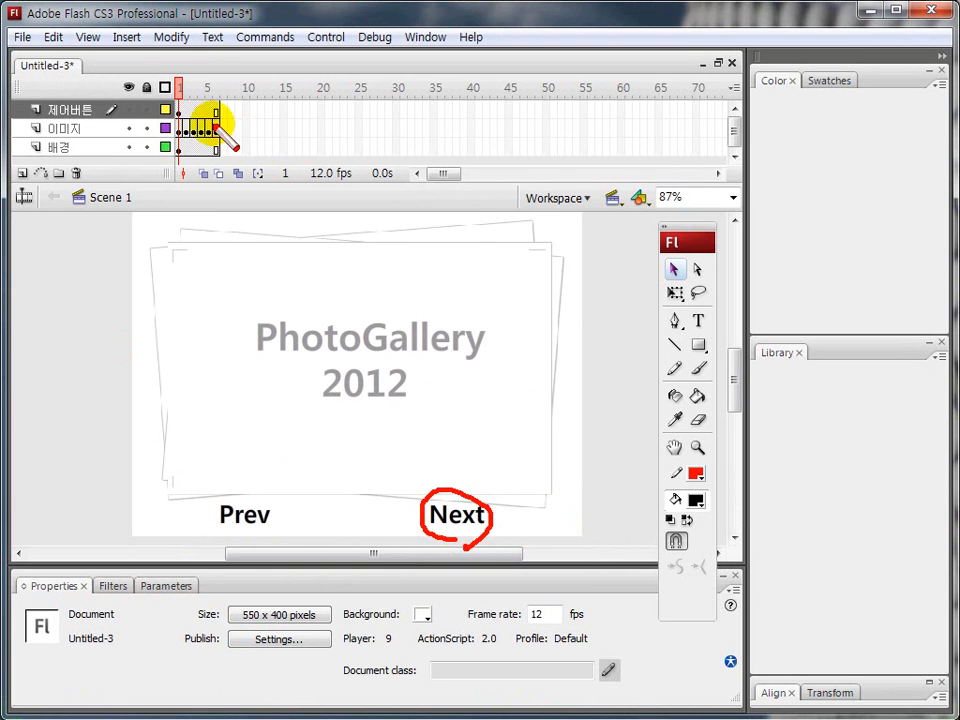
{"action": "left_click", "coordinate": [186, 128]}
{"action": "left_click", "coordinate": [192, 128]}
{"action": "left_click", "coordinate": [201, 130]}
{"action": "left_click", "coordinate": [208, 130]}
{"action": "left_click", "coordinate": [215, 130]}
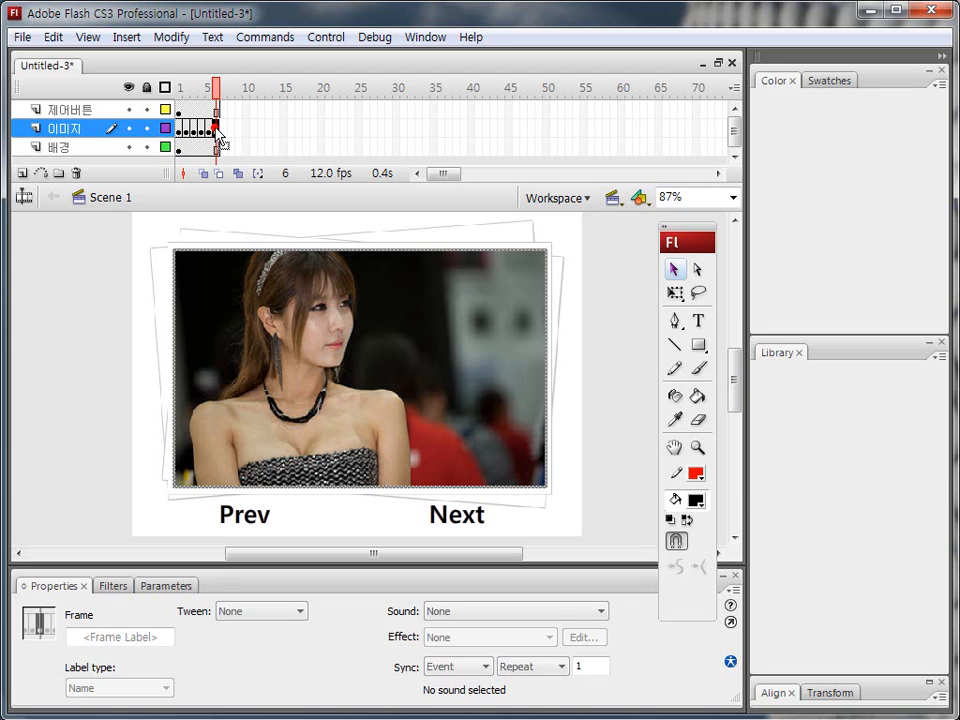
{"action": "left_click", "coordinate": [256, 526]}
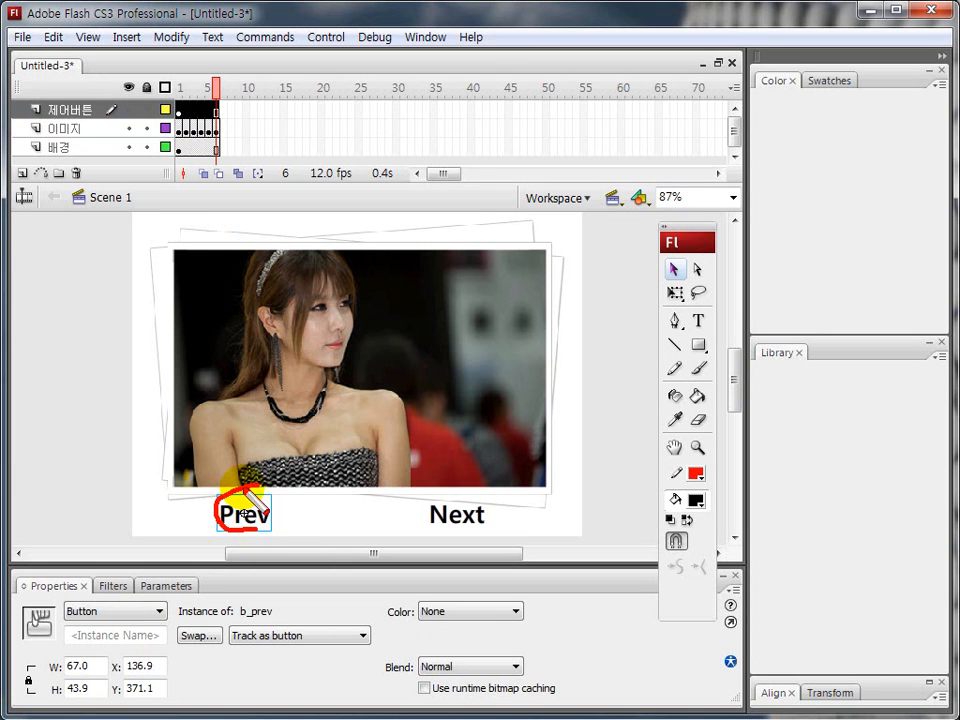
{"action": "left_click", "coordinate": [215, 130]}
{"action": "left_click", "coordinate": [208, 130]}
{"action": "left_click", "coordinate": [201, 130]}
{"action": "left_click", "coordinate": [194, 130]}
{"action": "left_click", "coordinate": [187, 130]}
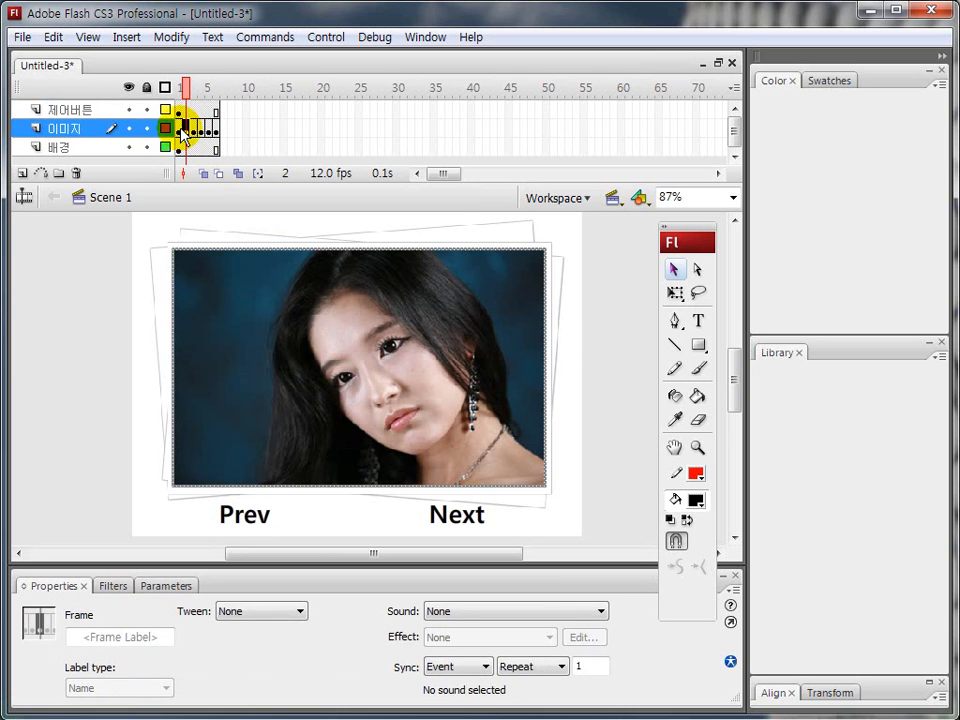
Step: Select the Next button on frame 1 and open its Actions script for editing
{"action": "left_click", "coordinate": [180, 128]}
{"action": "left_click", "coordinate": [92, 336]}
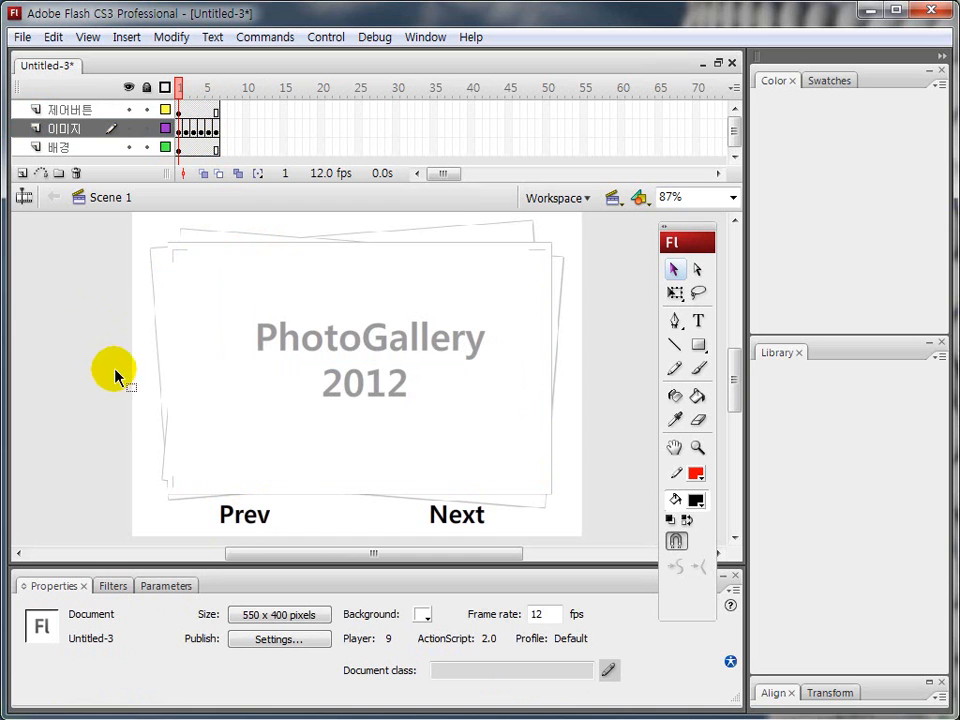
{"action": "left_click", "coordinate": [457, 515]}
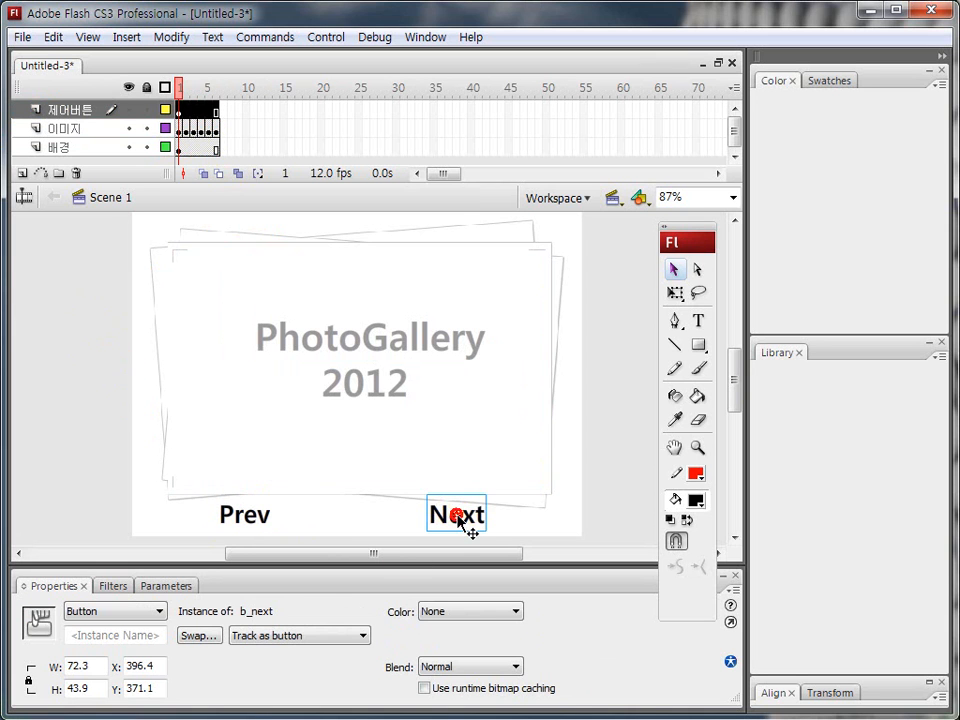
{"action": "left_click", "coordinate": [424, 37]}
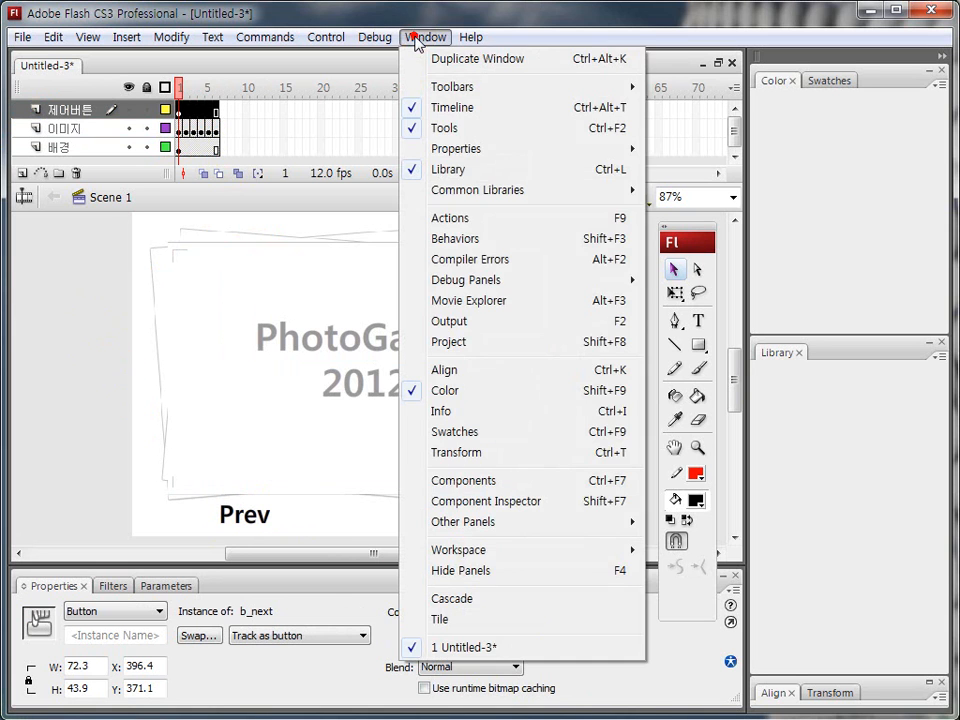
{"action": "left_click", "coordinate": [478, 218]}
{"action": "left_click_drag", "start_coordinate": [399, 184], "coordinate": [390, 108]}
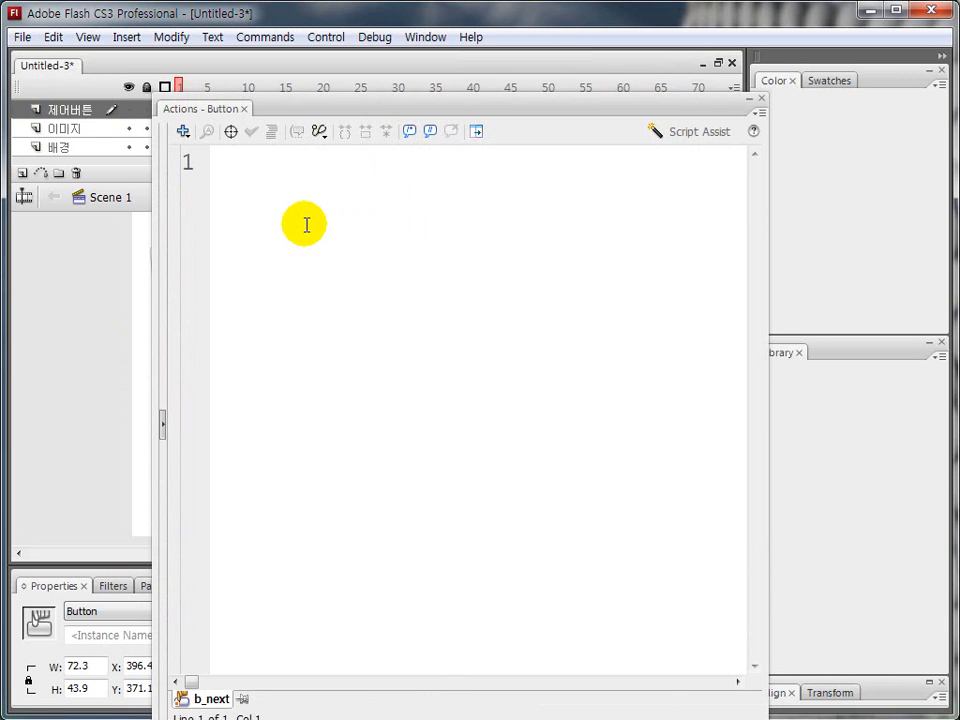
Step: Start the b_next script with the comment line "// 마우스로 클릭할때마다 이미지가 변환"
{"action": "left_click", "coordinate": [285, 204]}
{"action": "type", "text": "//"}
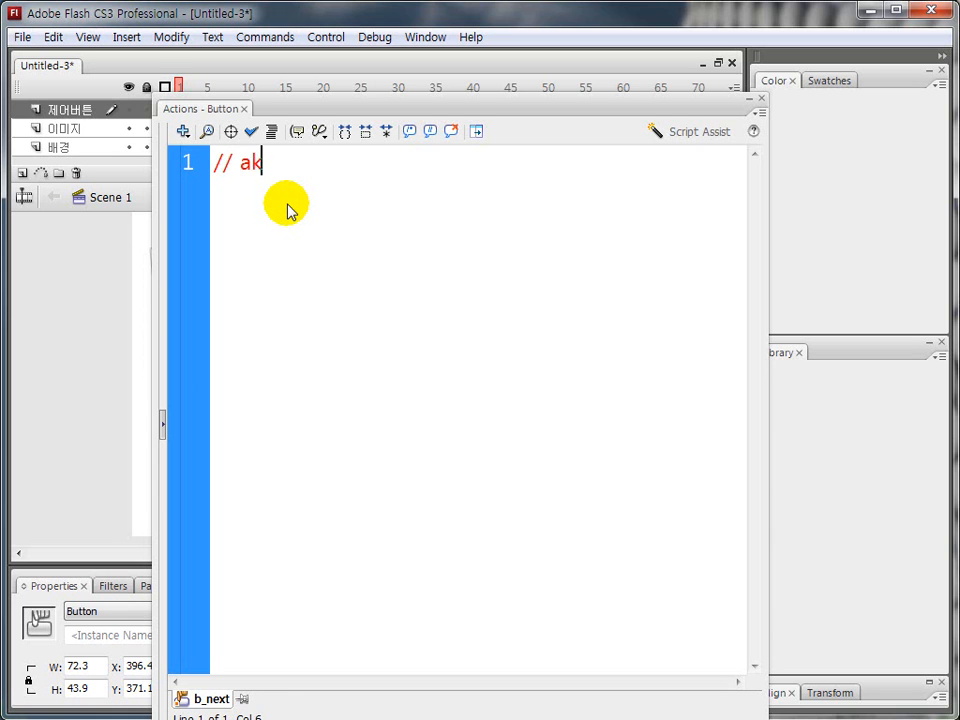
{"action": "type", "text": " 마우스로 클릭"}
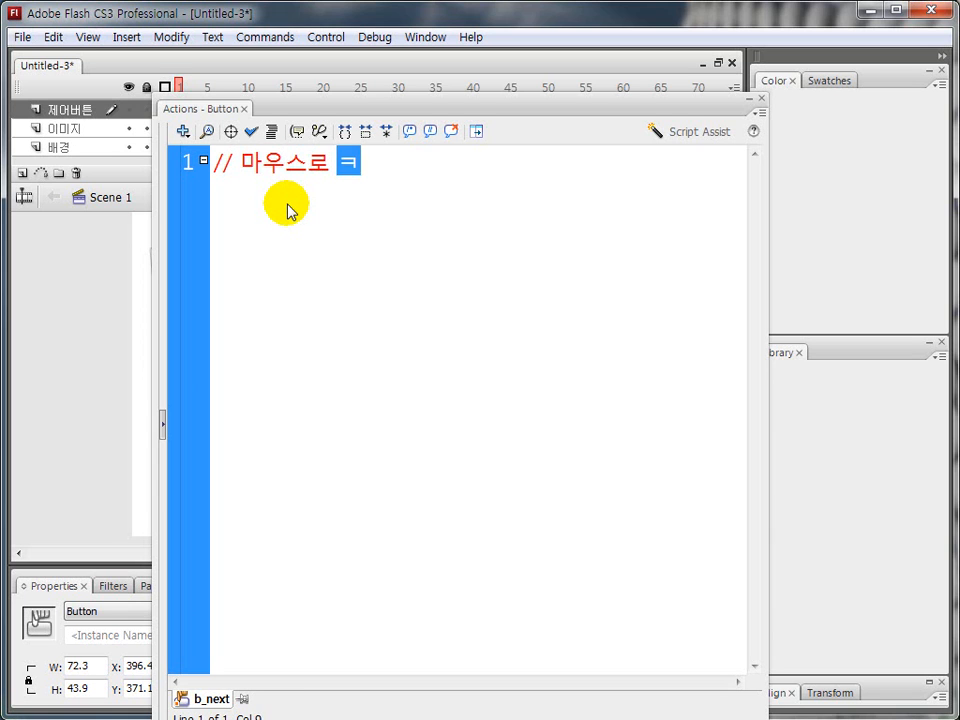
{"action": "type", "text": "할때마다"}
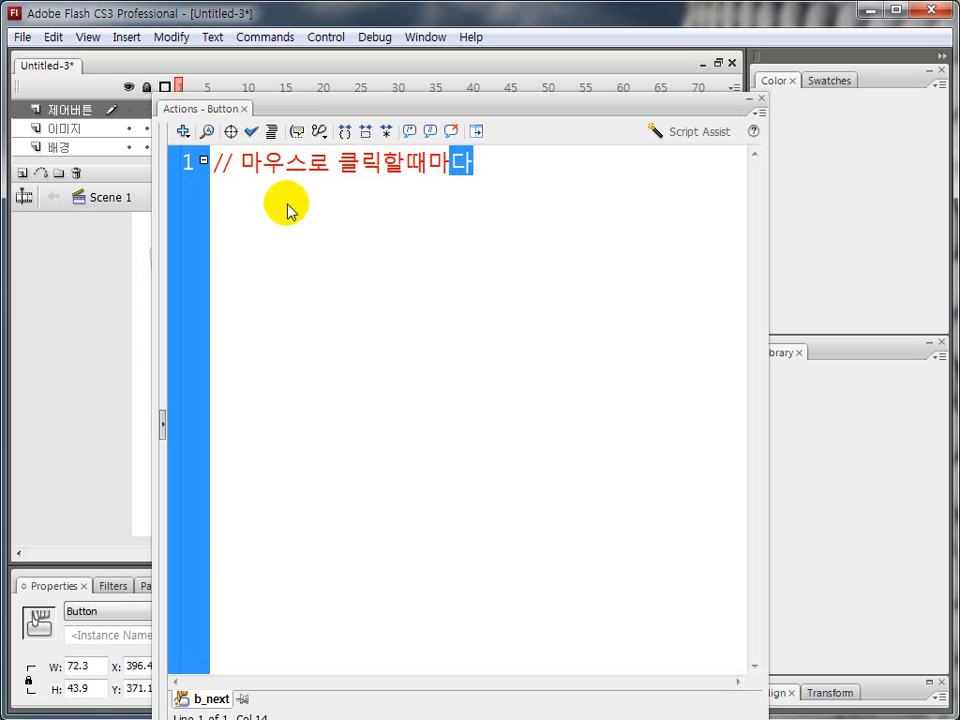
{"action": "type", "text": " 이미지가 변환"}
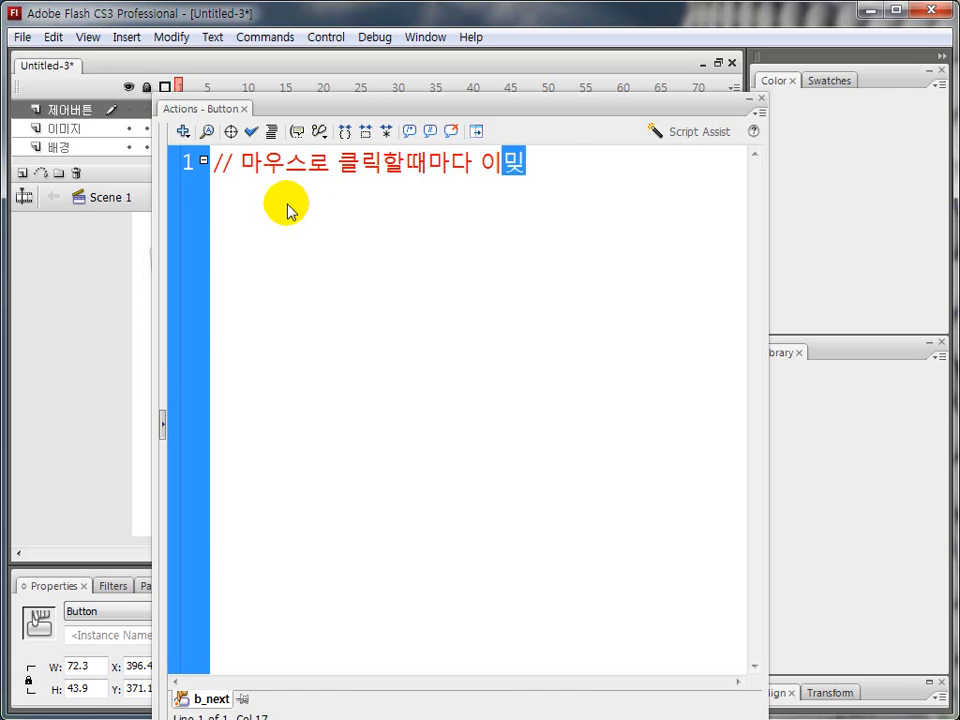
{"action": "key", "text": "Return"}
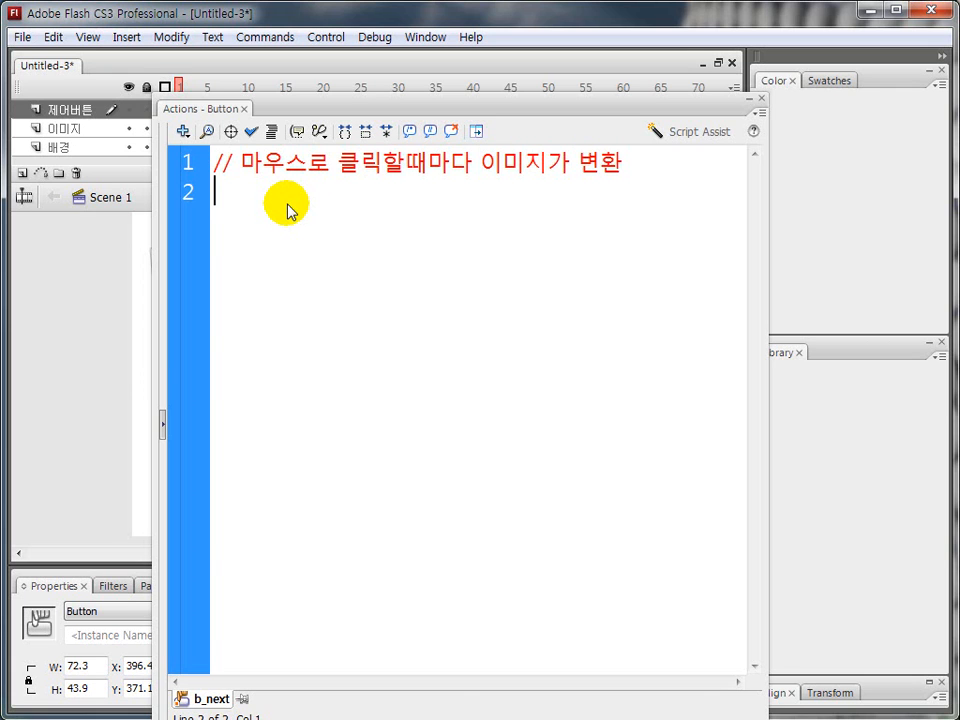
Step: Add a second comment line to the b_next script reading "// 이미지가 앞으로 변환"
{"action": "type", "text": "// 이미지가"}
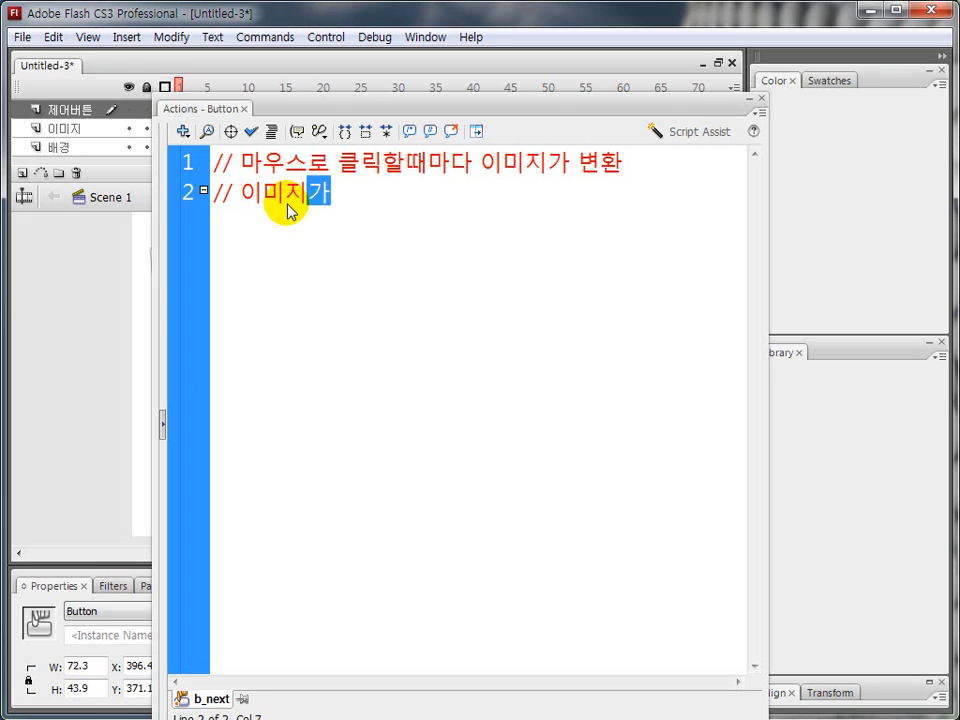
{"action": "type", "text": " ㅇ으"}
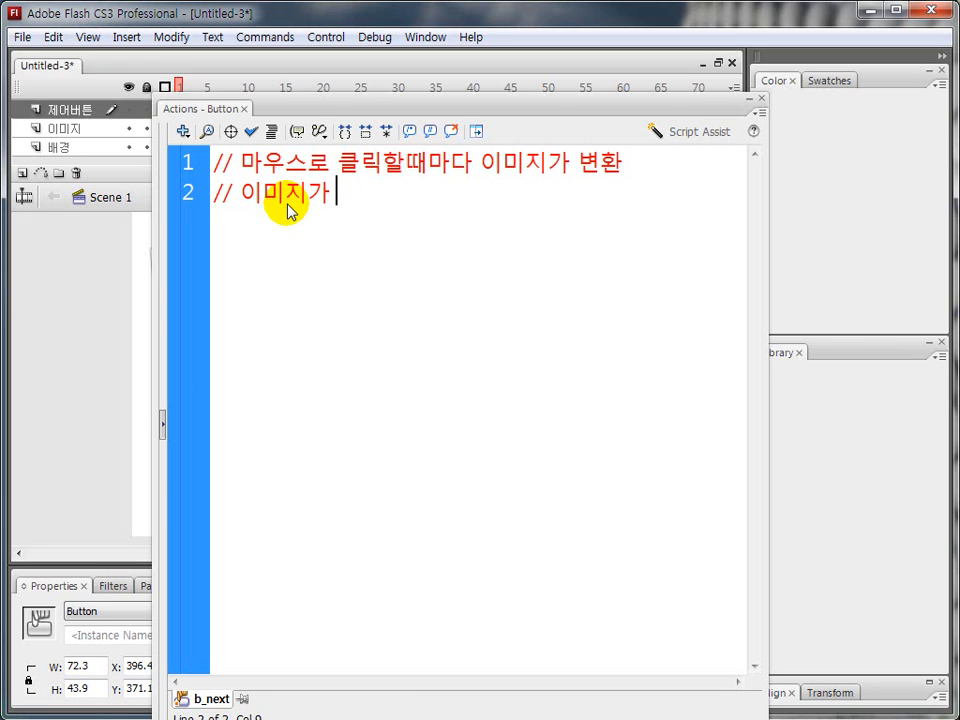
{"action": "type", "text": "앞으로 변환"}
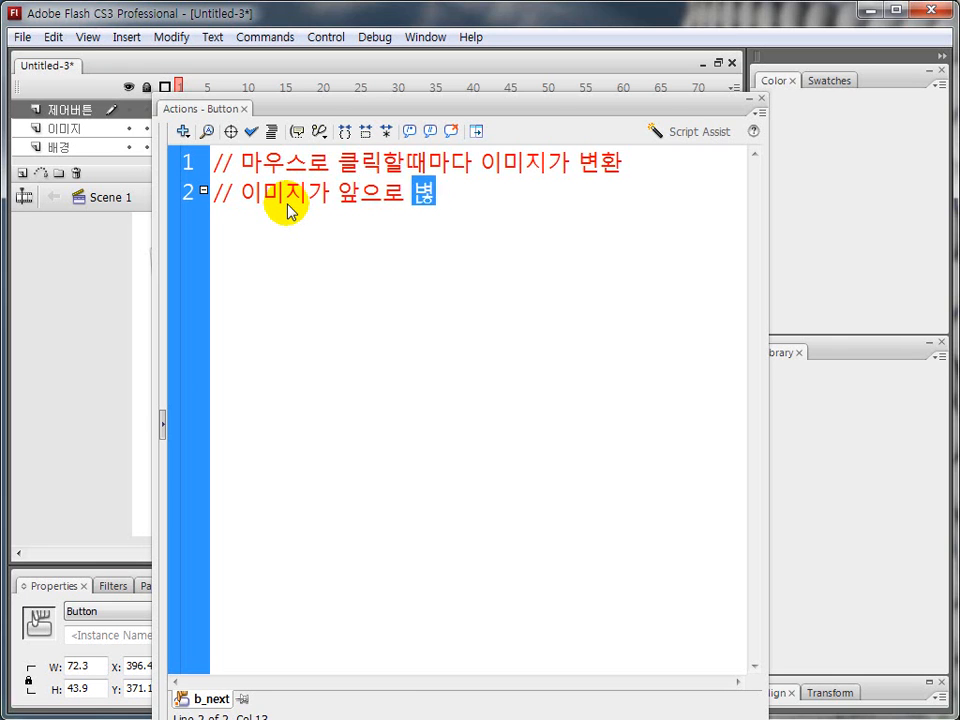
{"action": "key", "text": "Return"}
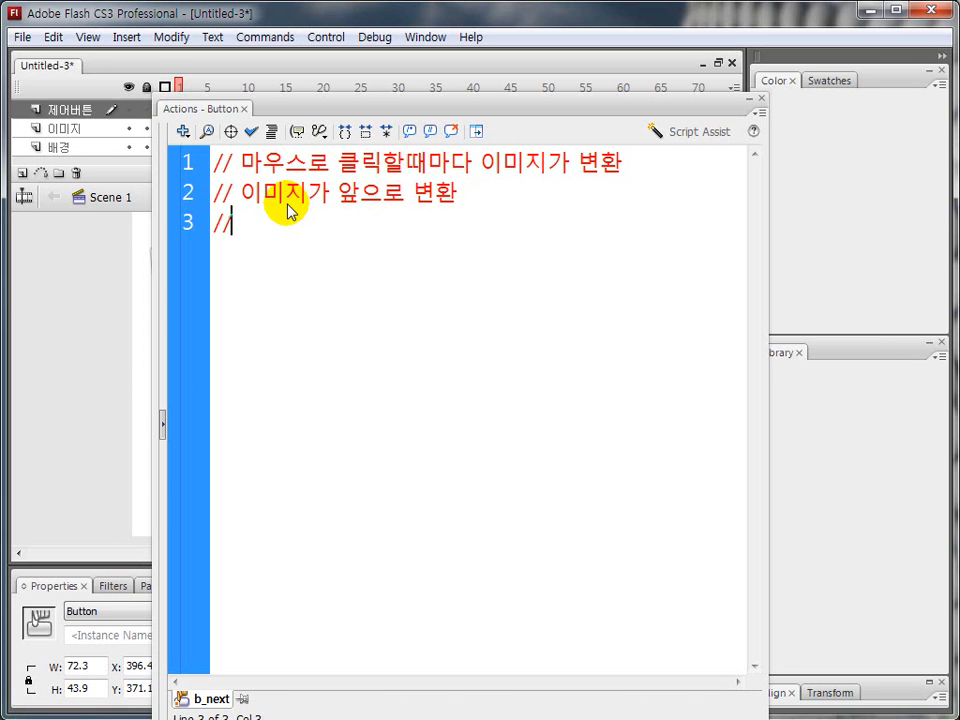
Step: Add comment lines explaining the button action syntax: "// 버튼액션의 문법은 on(이벤트) {", "명령어;" and a closing "}"
{"action": "type", "text": "// 버튼액션의 문법은"}
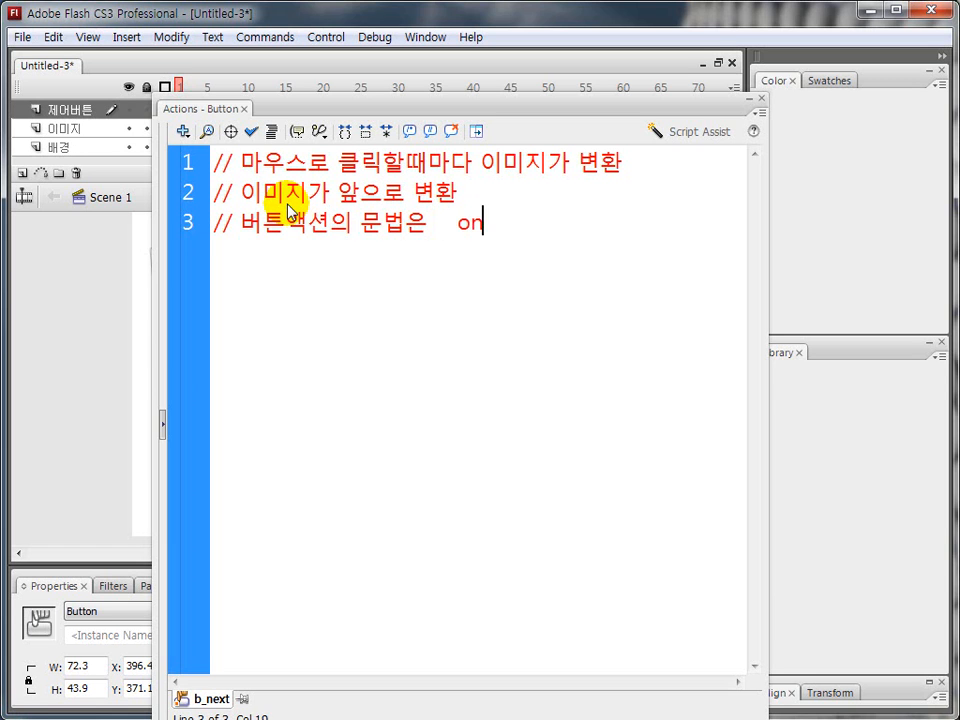
{"action": "type", "text": "on(이"}
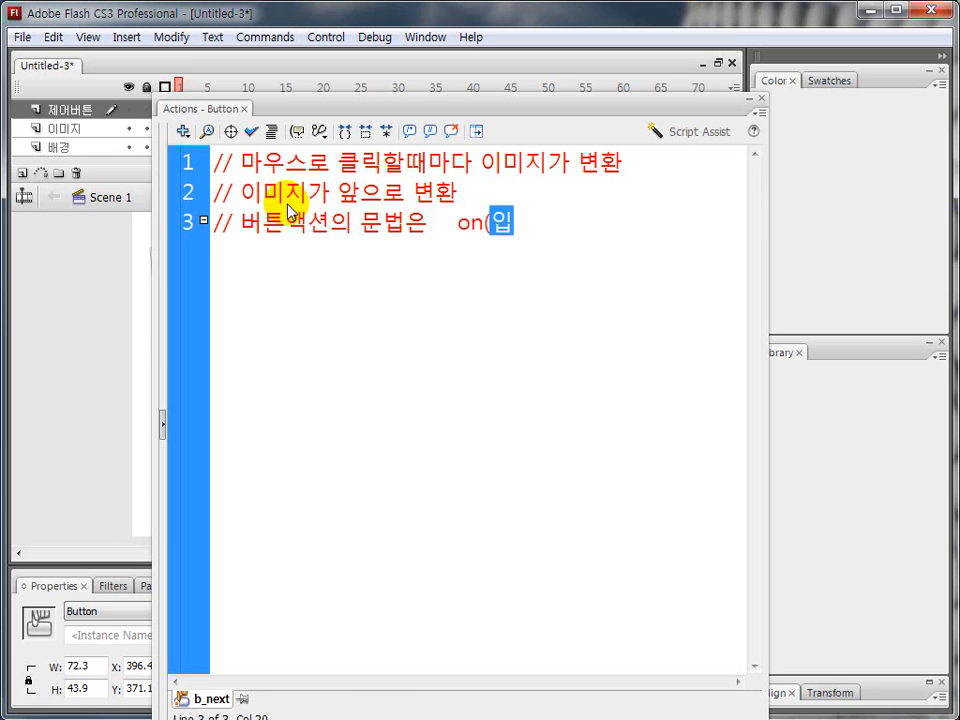
{"action": "type", "text": "벤ㅌ"}
{"action": "type", "text": ") {"}
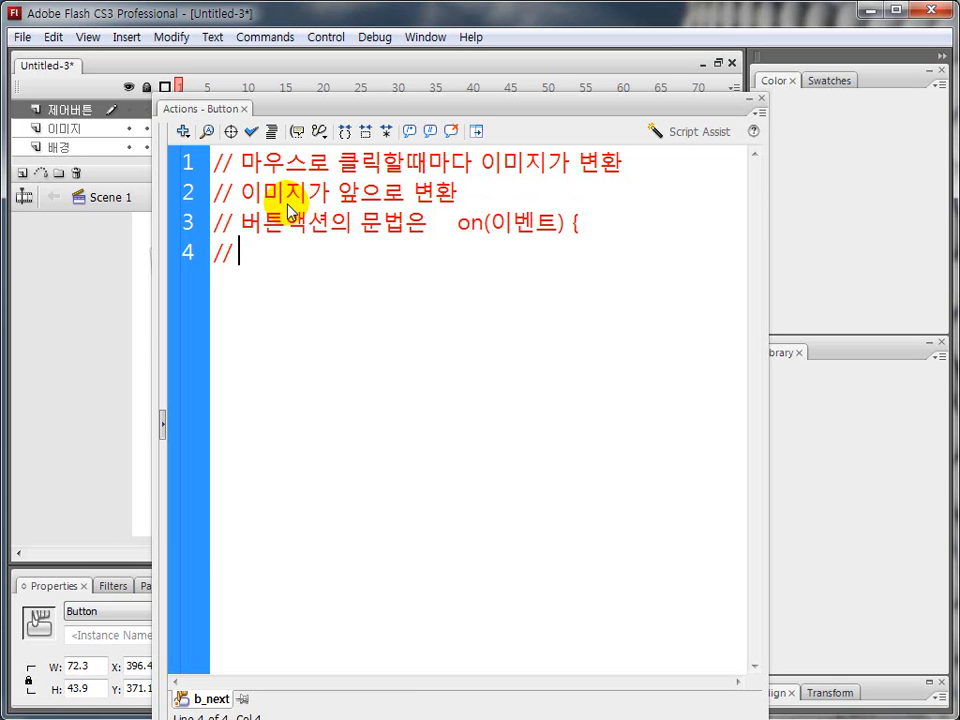
{"action": "type", "text": "명령어"}
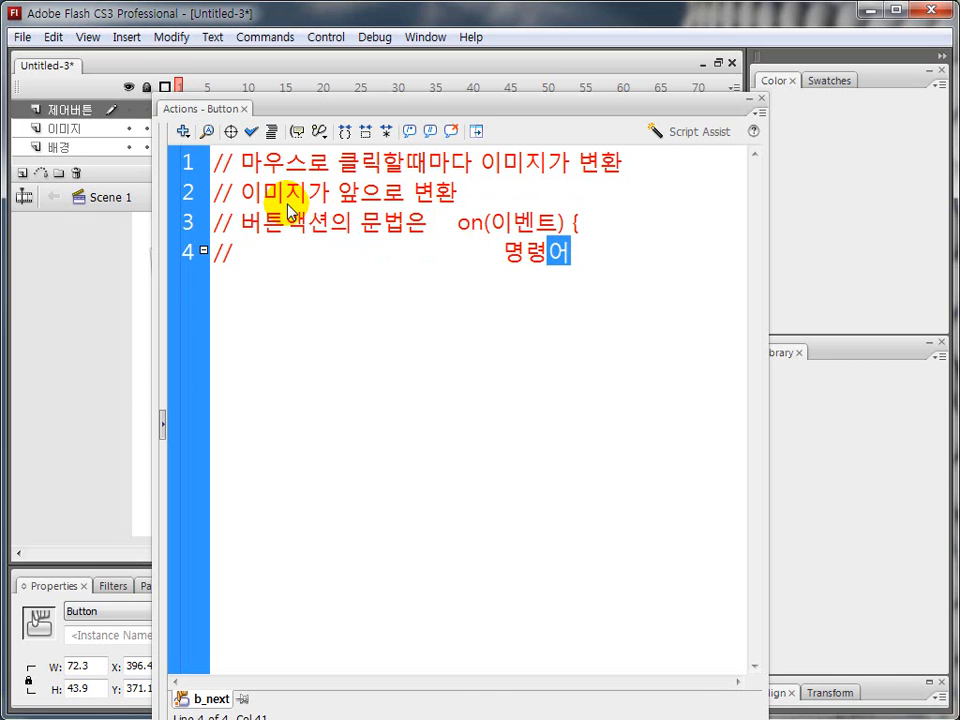
{"action": "type", "text": ";"}
{"action": "key", "text": "Return"}
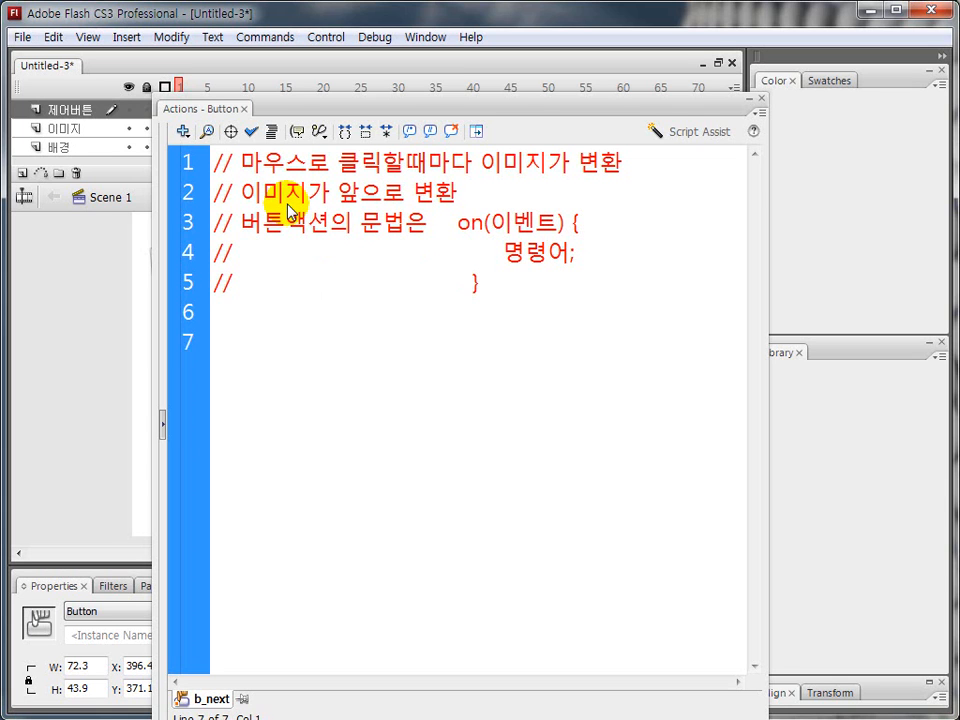
Step: Below the comments, write an on(release) handler for b_next that calls nextFrame();
{"action": "type", "text": "("}
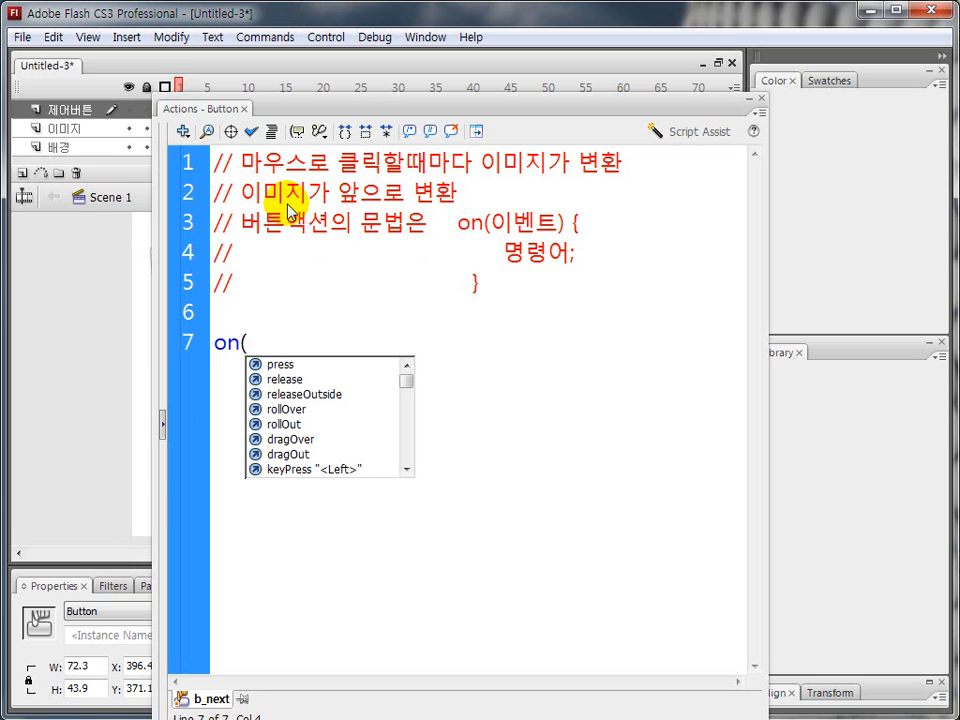
{"action": "key", "text": "Down"}
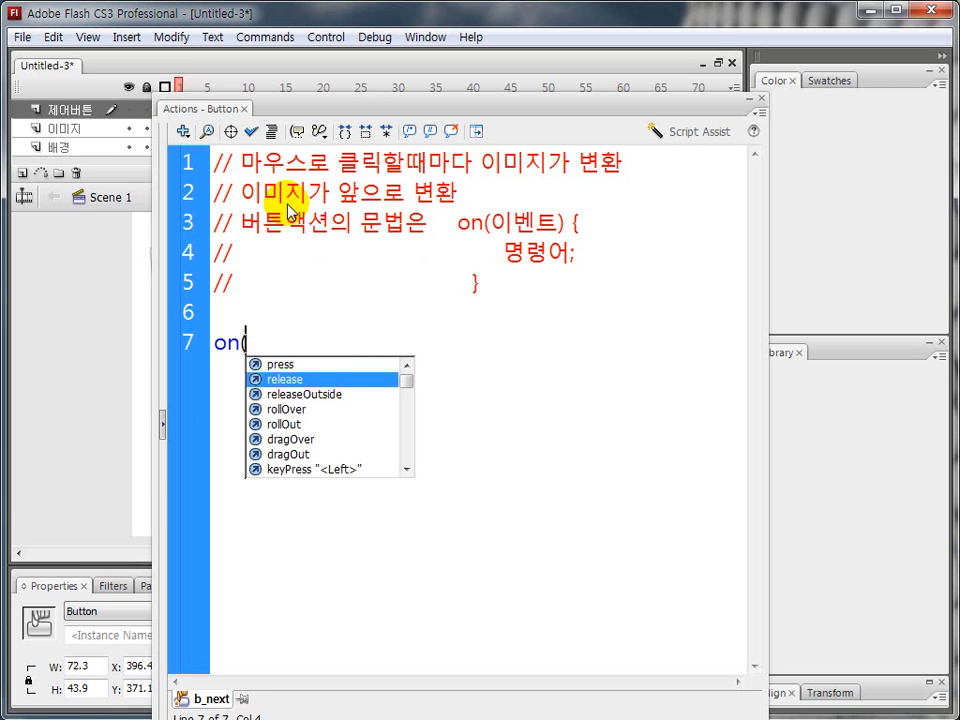
{"action": "key", "text": "Return"}
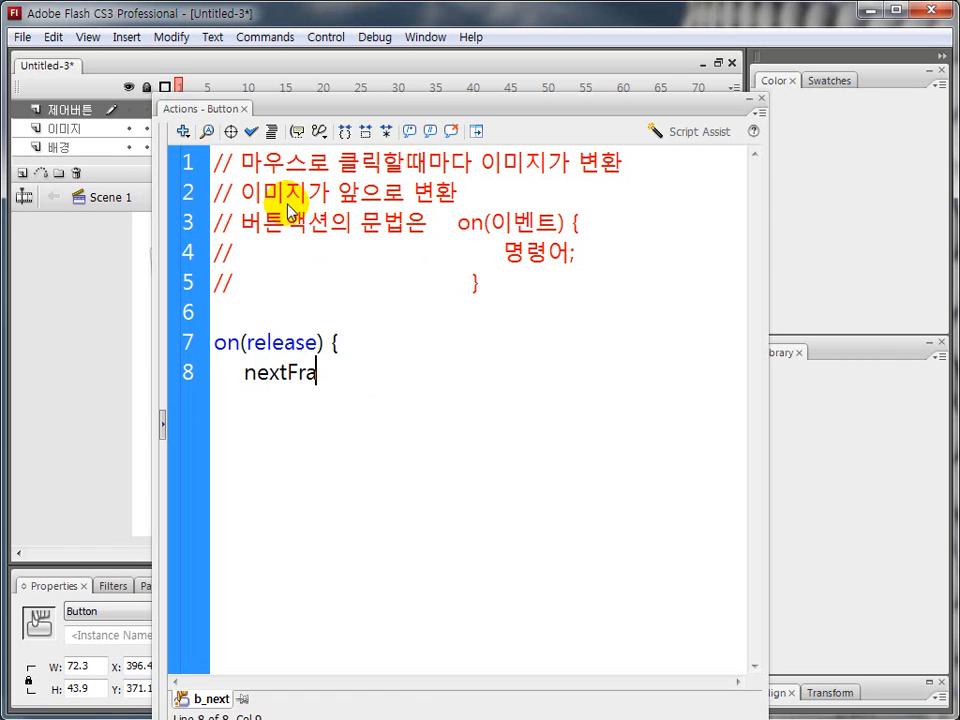
{"action": "type", "text": "();"}
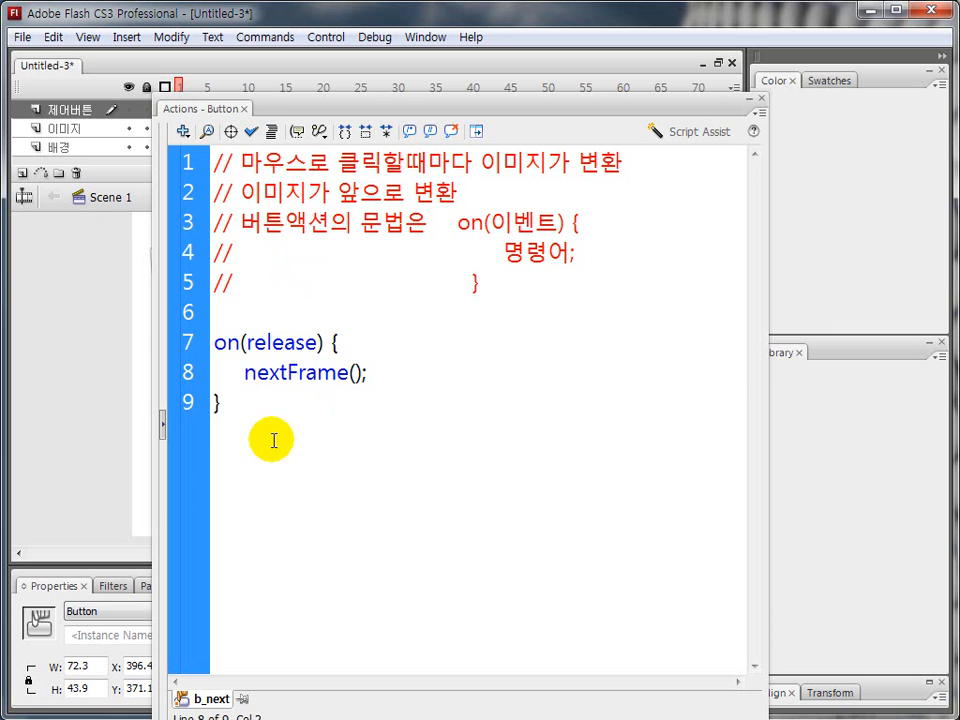
Step: Copy the entire b_next script and paste it into the Prev button's empty script
{"action": "left_click_drag", "start_coordinate": [242, 435], "coordinate": [208, 160]}
{"action": "key", "text": "ctrl+c"}
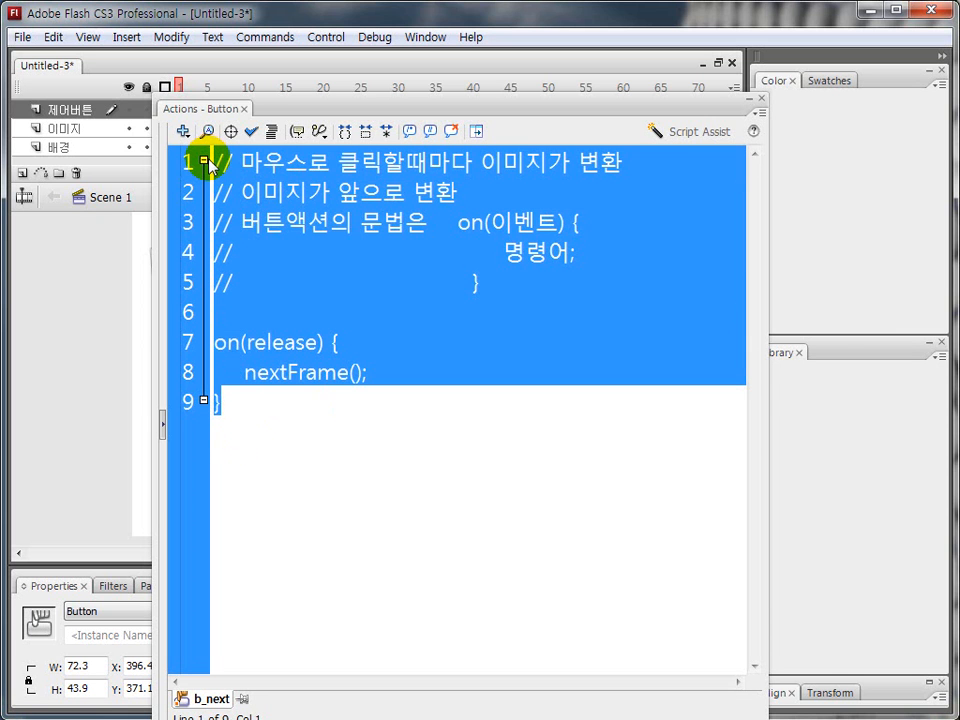
{"action": "left_click_drag", "start_coordinate": [261, 106], "coordinate": [403, 113]}
{"action": "left_click", "coordinate": [245, 513]}
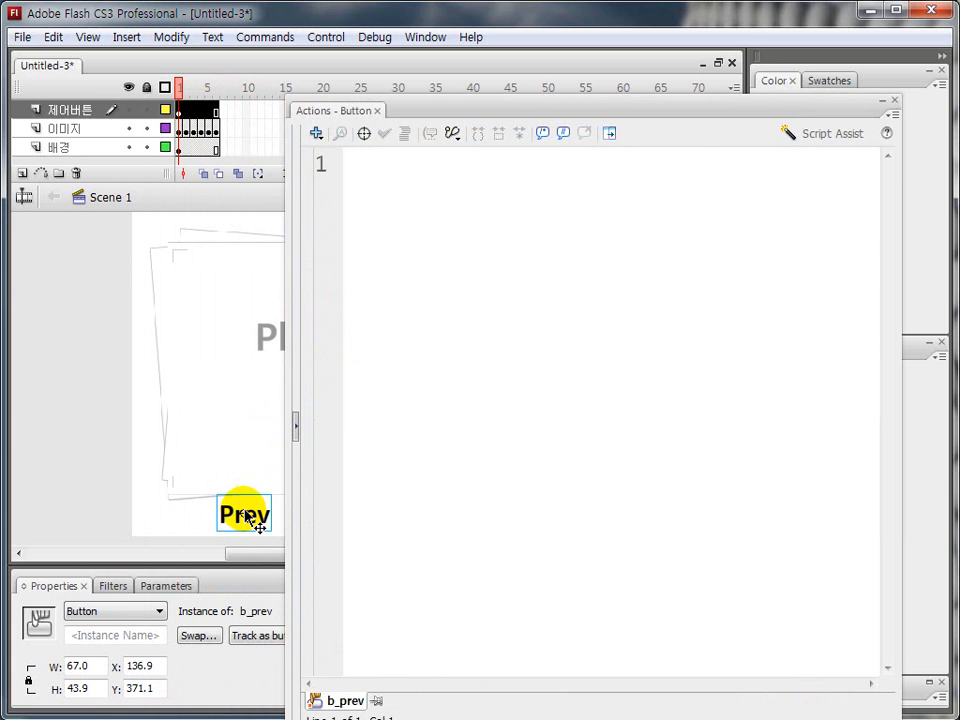
{"action": "left_click_drag", "start_coordinate": [297, 121], "coordinate": [377, 121]}
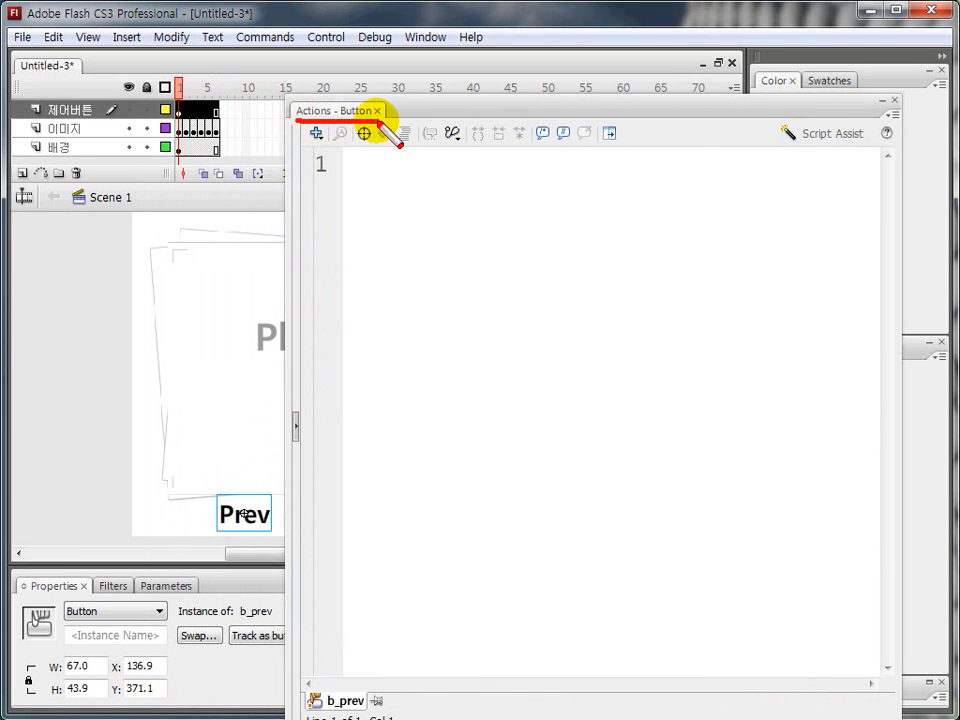
{"action": "left_click_drag", "start_coordinate": [373, 183], "coordinate": [386, 222]}
{"action": "left_click", "coordinate": [360, 176]}
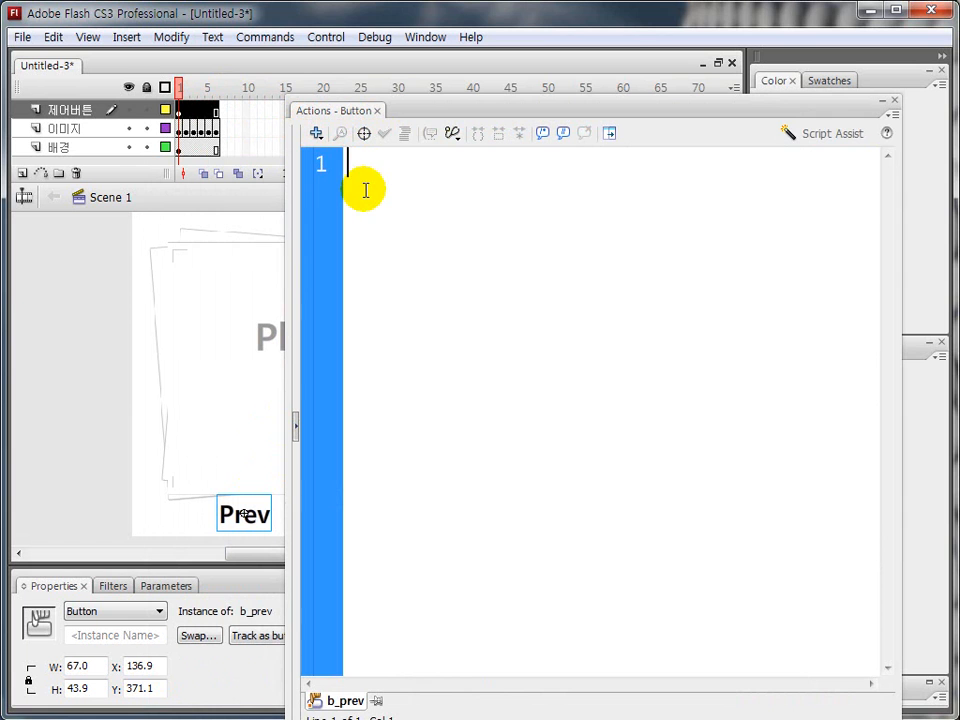
{"action": "key", "text": "ctrl+v"}
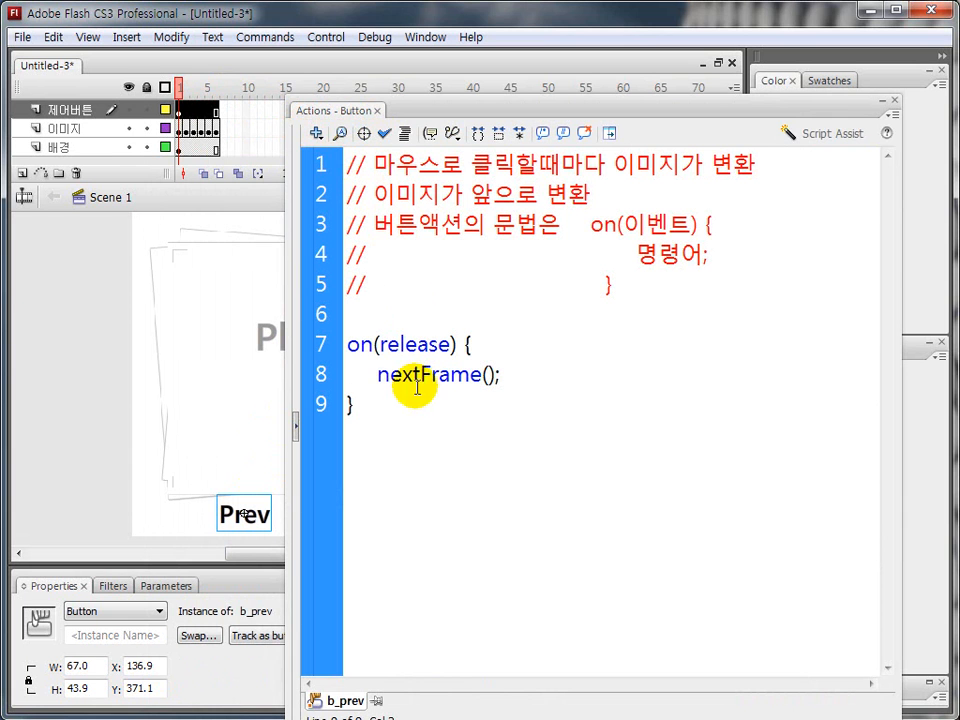
Step: In the b_prev script, change the call to prevFrame(); and the second comment to "// 이미지가 뒤로 변환"
{"action": "left_click_drag", "start_coordinate": [377, 375], "coordinate": [420, 377]}
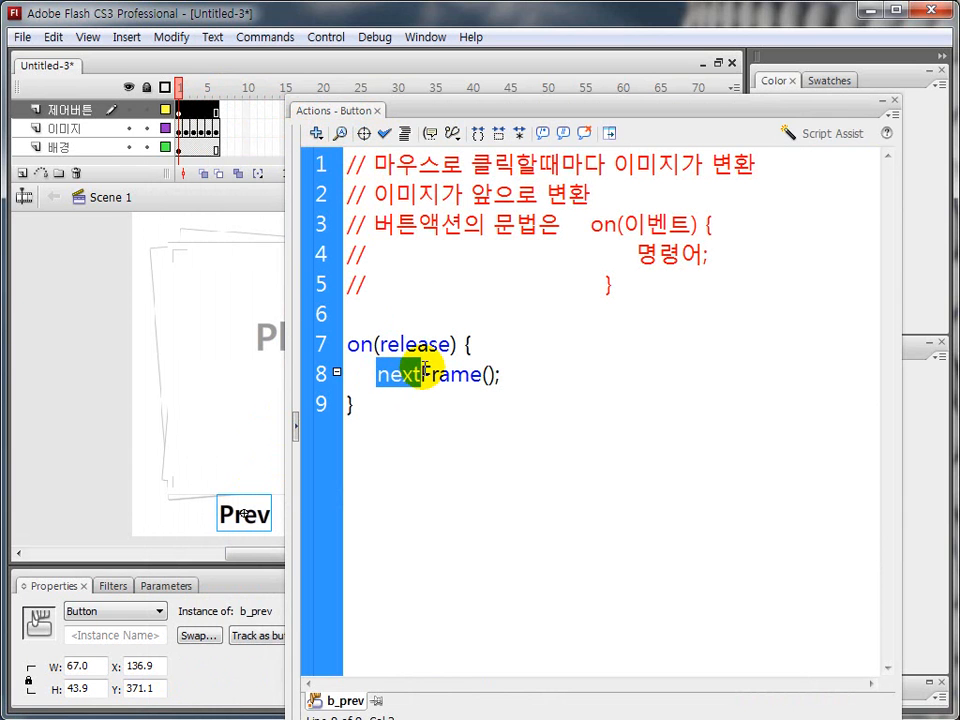
{"action": "type", "text": "prev"}
{"action": "left_click", "coordinate": [514, 254]}
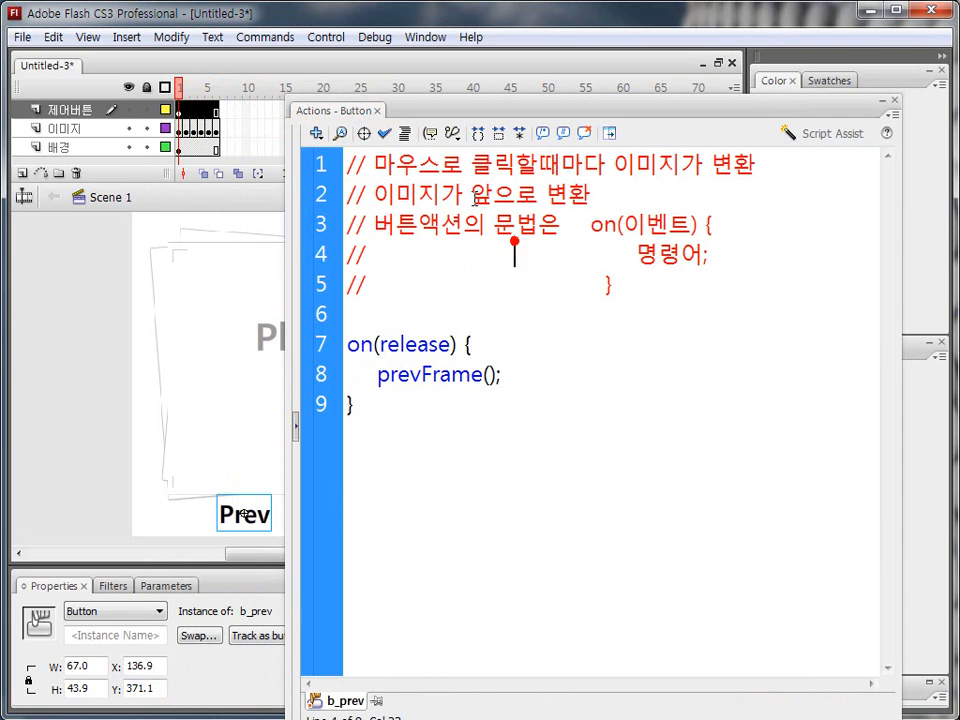
{"action": "type", "text": "ep"}
{"action": "key", "text": "BackSpace"}
{"action": "key", "text": "BackSpace"}
{"action": "type", "text": "ㄷ"}
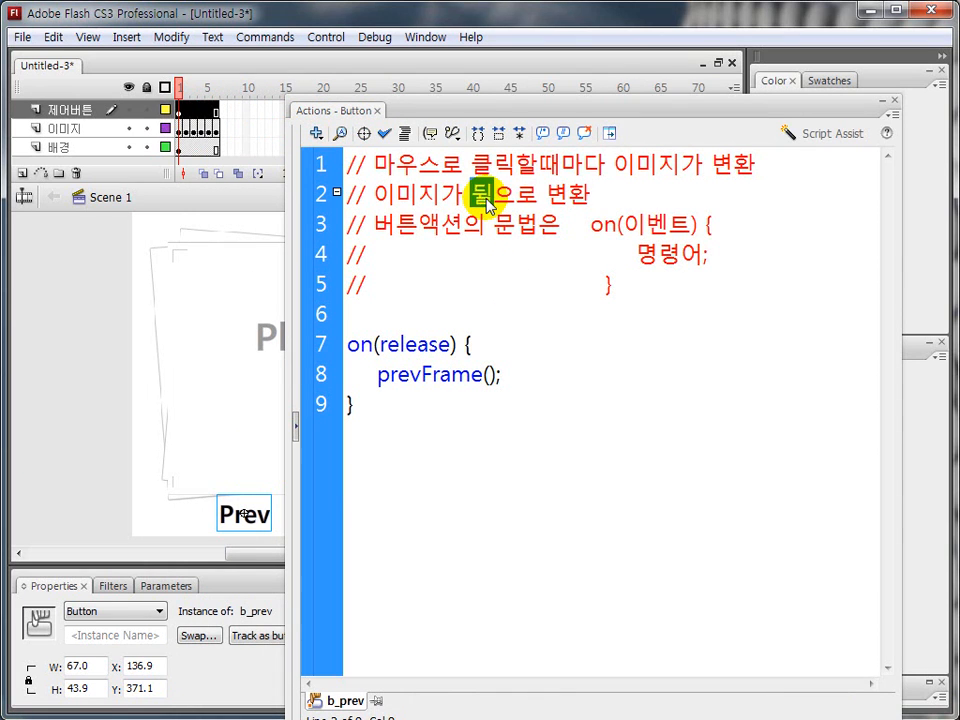
{"action": "type", "text": "로"}
{"action": "key", "text": "Delete"}
{"action": "key", "text": "Delete"}
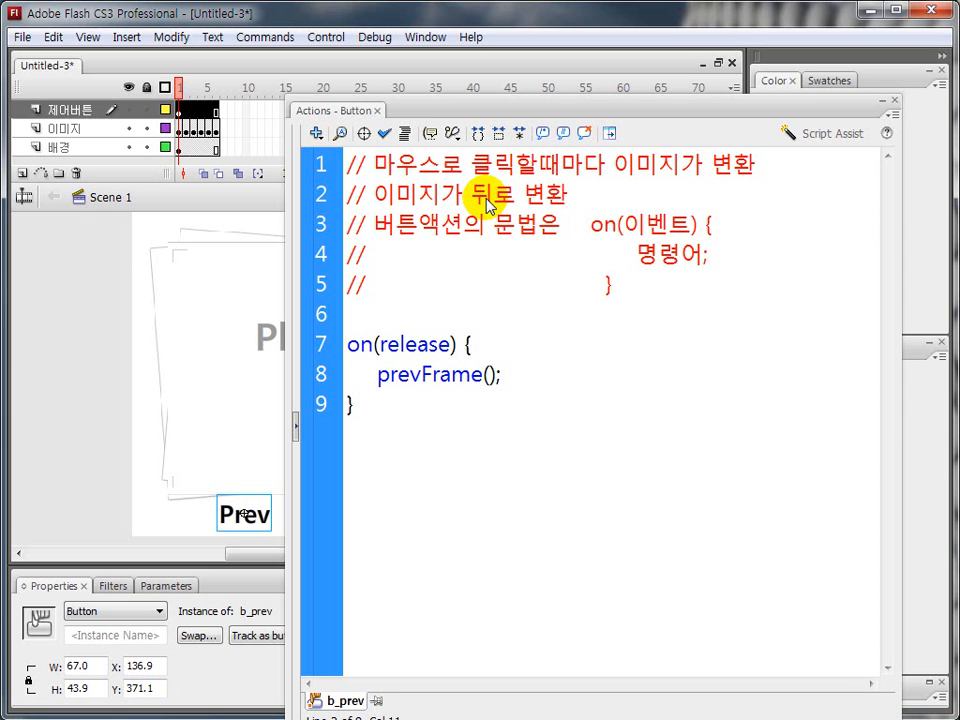
{"action": "left_click", "coordinate": [553, 321]}
{"action": "left_click", "coordinate": [581, 360]}
{"action": "left_click", "coordinate": [558, 413]}
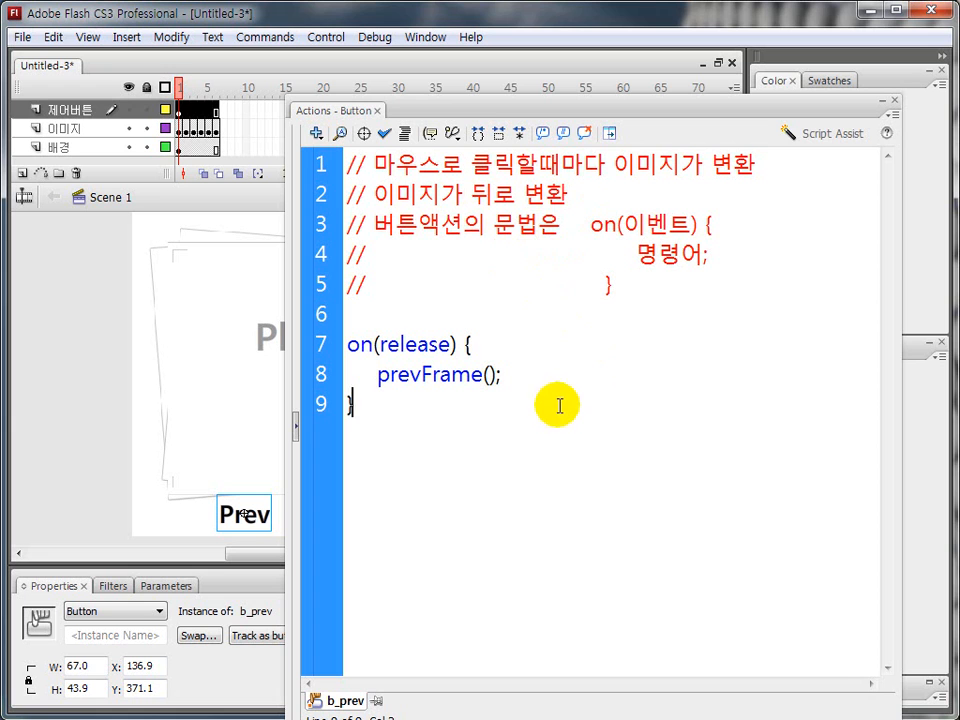
Step: Test the movie and move the preview and Actions windows aside to compare playback with the timeline
{"action": "left_click_drag", "start_coordinate": [418, 110], "coordinate": [354, 101]}
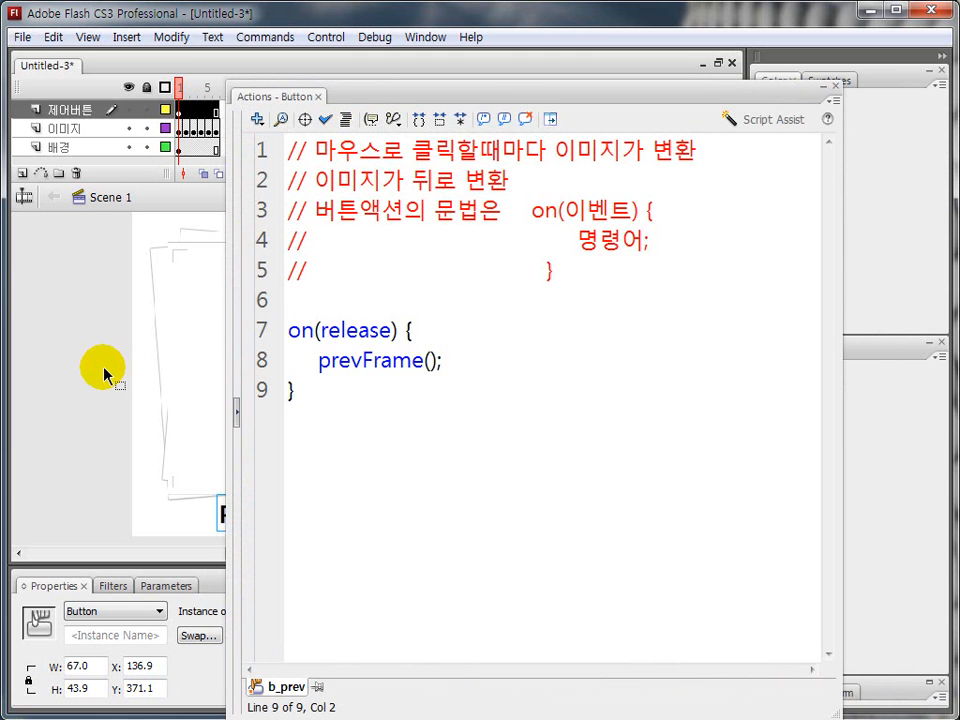
{"action": "left_click", "coordinate": [94, 388]}
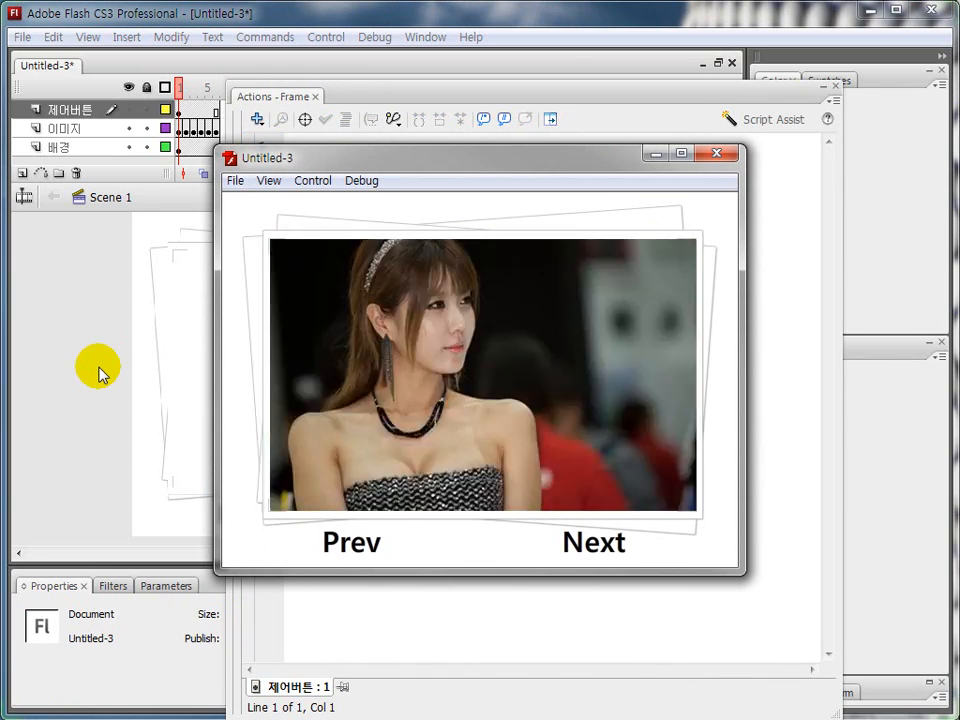
{"action": "left_click_drag", "start_coordinate": [520, 160], "coordinate": [563, 210]}
{"action": "double_click", "coordinate": [405, 96]}
{"action": "left_click_drag", "start_coordinate": [411, 208], "coordinate": [422, 199]}
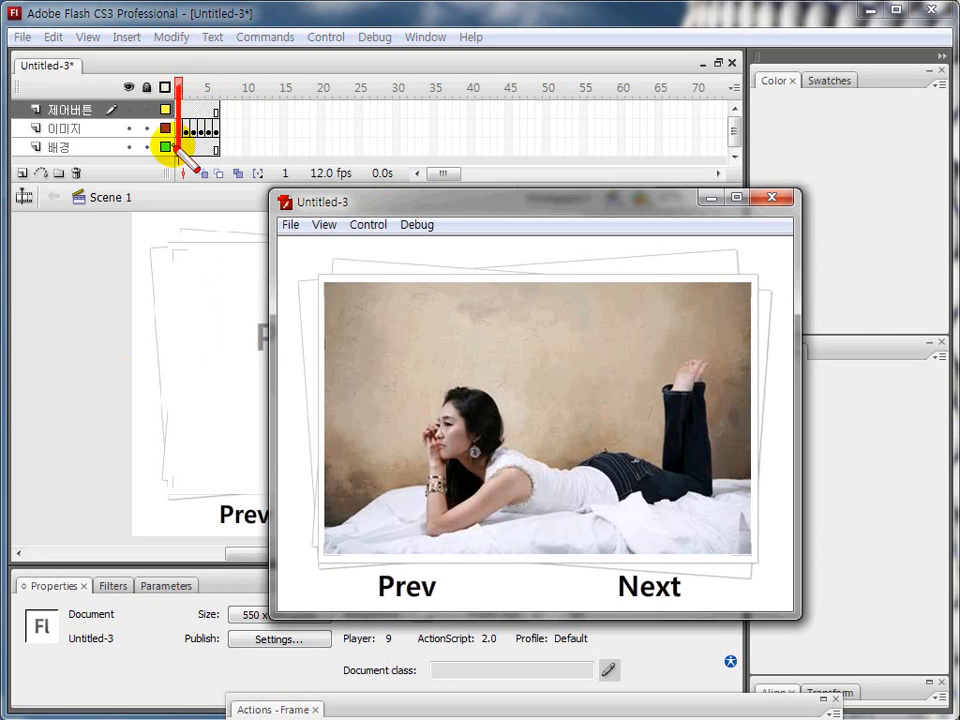
{"action": "left_click_drag", "start_coordinate": [213, 106], "coordinate": [186, 94]}
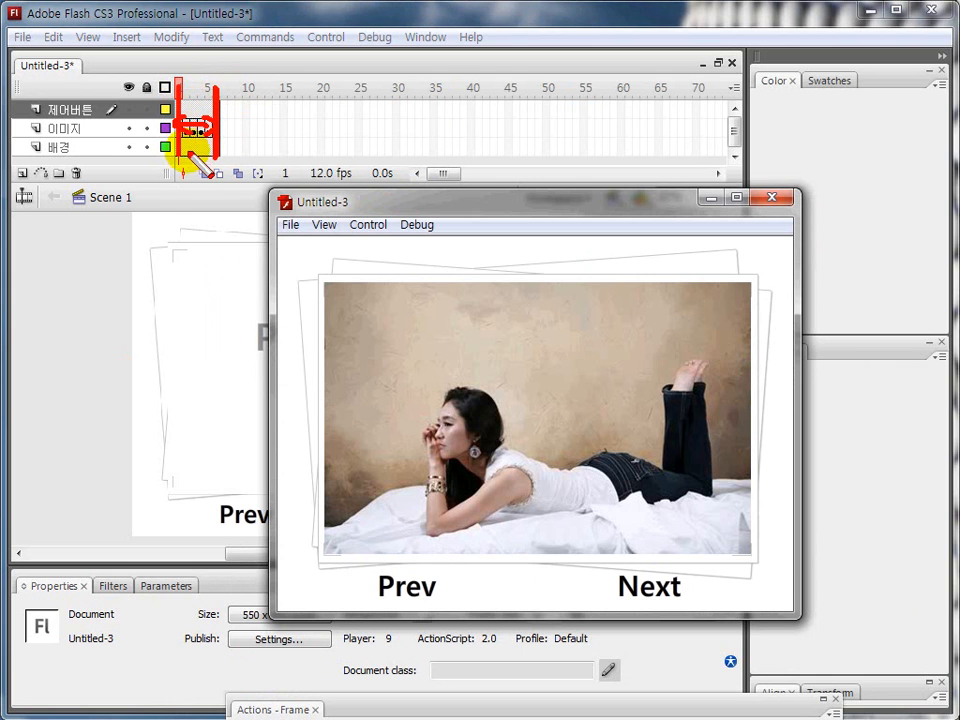
{"action": "mouse_move", "coordinate": [190, 145]}
{"action": "left_mouse_down"}
{"action": "mouse_move", "coordinate": [222, 148]}
{"action": "mouse_move", "coordinate": [202, 122]}
{"action": "mouse_move", "coordinate": [183, 157]}
{"action": "mouse_move", "coordinate": [212, 157]}
{"action": "mouse_move", "coordinate": [220, 138]}
{"action": "mouse_move", "coordinate": [202, 122]}
{"action": "mouse_move", "coordinate": [183, 158]}
{"action": "mouse_move", "coordinate": [212, 158]}
{"action": "mouse_move", "coordinate": [220, 140]}
{"action": "mouse_move", "coordinate": [200, 125]}
{"action": "mouse_move", "coordinate": [185, 160]}
{"action": "mouse_move", "coordinate": [222, 148]}
{"action": "mouse_move", "coordinate": [186, 142]}
{"action": "left_mouse_up"}
{"action": "key", "text": "Escape"}
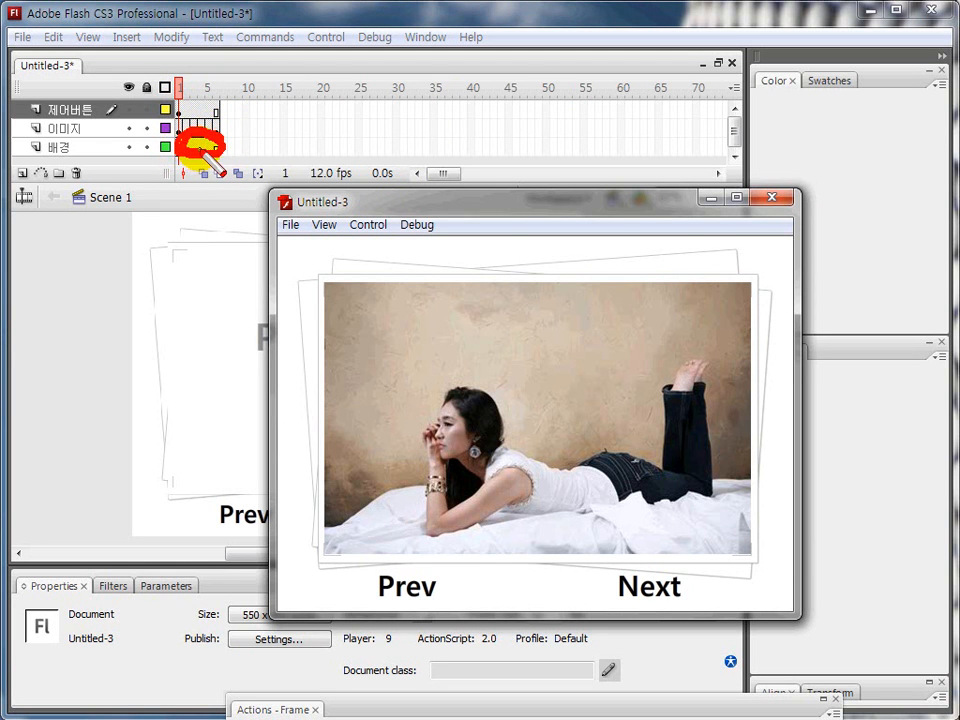
{"action": "key", "text": "Escape"}
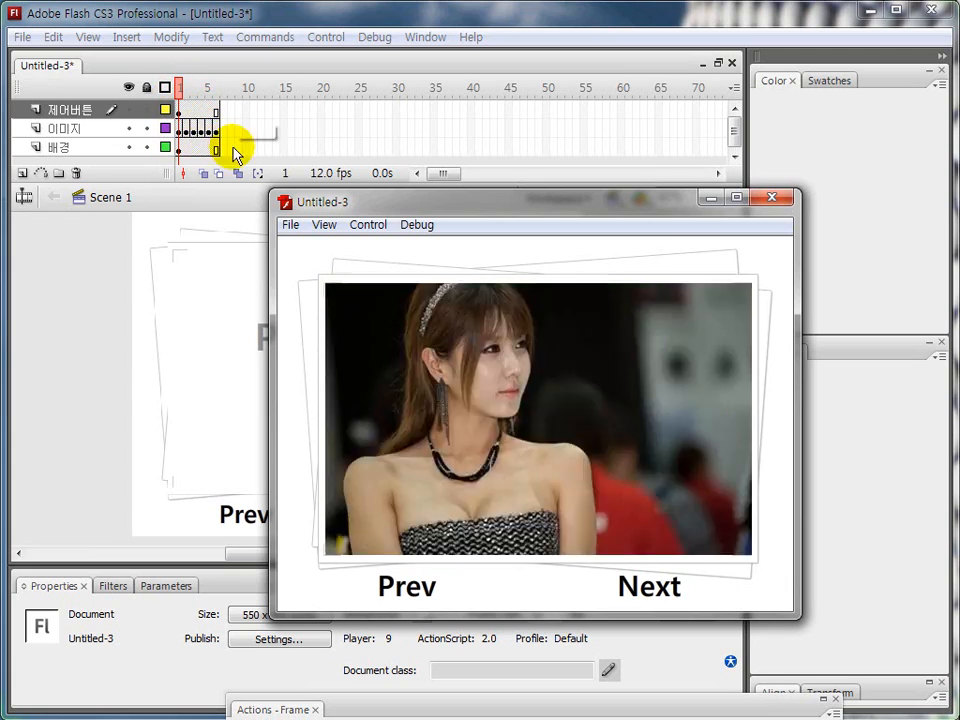
Step: Move the preview window clear of the stage and try the Next and Prev buttons during playback
{"action": "left_click_drag", "start_coordinate": [380, 206], "coordinate": [385, 150]}
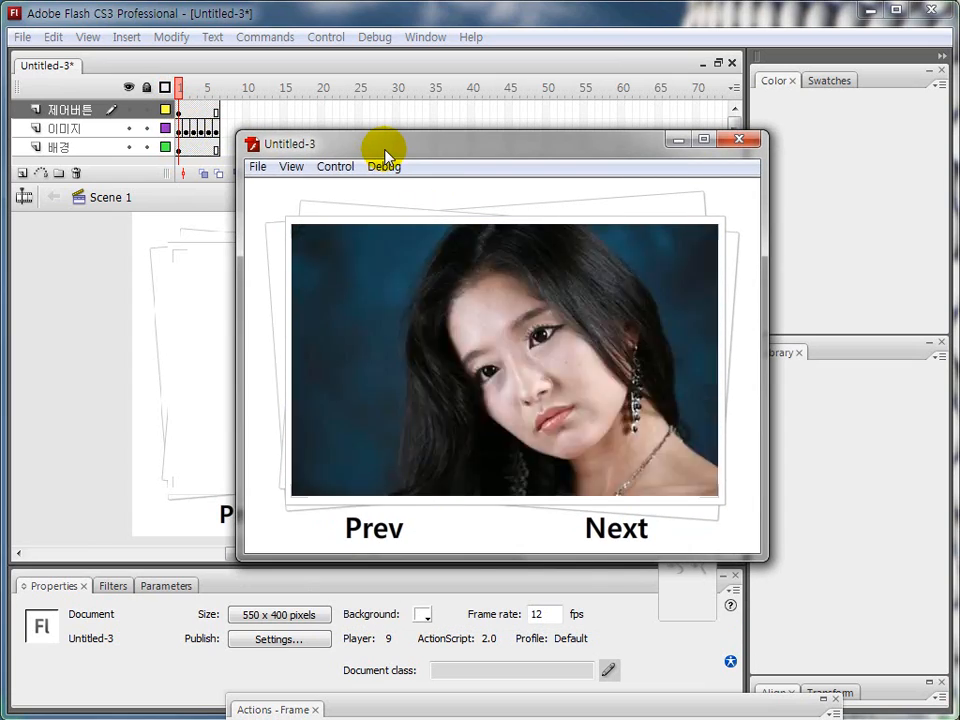
{"action": "left_click", "coordinate": [618, 537]}
{"action": "left_click", "coordinate": [371, 531]}
{"action": "left_click", "coordinate": [371, 531]}
{"action": "left_click", "coordinate": [371, 531]}
{"action": "left_click", "coordinate": [371, 531]}
{"action": "left_click", "coordinate": [605, 531]}
{"action": "left_click", "coordinate": [611, 535]}
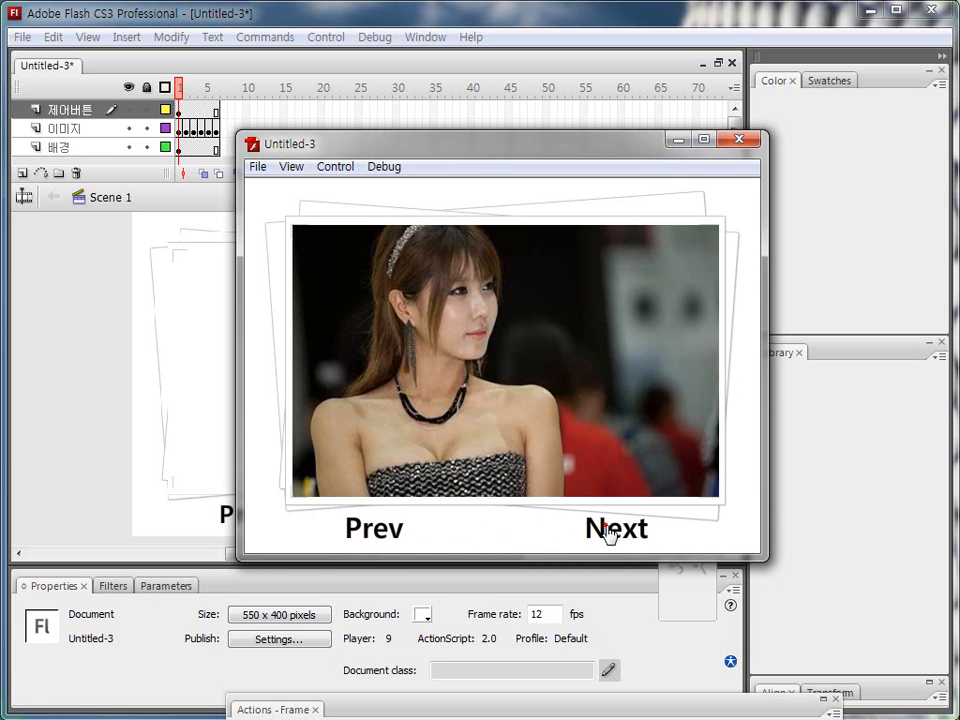
{"action": "left_click", "coordinate": [373, 534]}
{"action": "left_click", "coordinate": [373, 534]}
{"action": "left_click", "coordinate": [369, 530]}
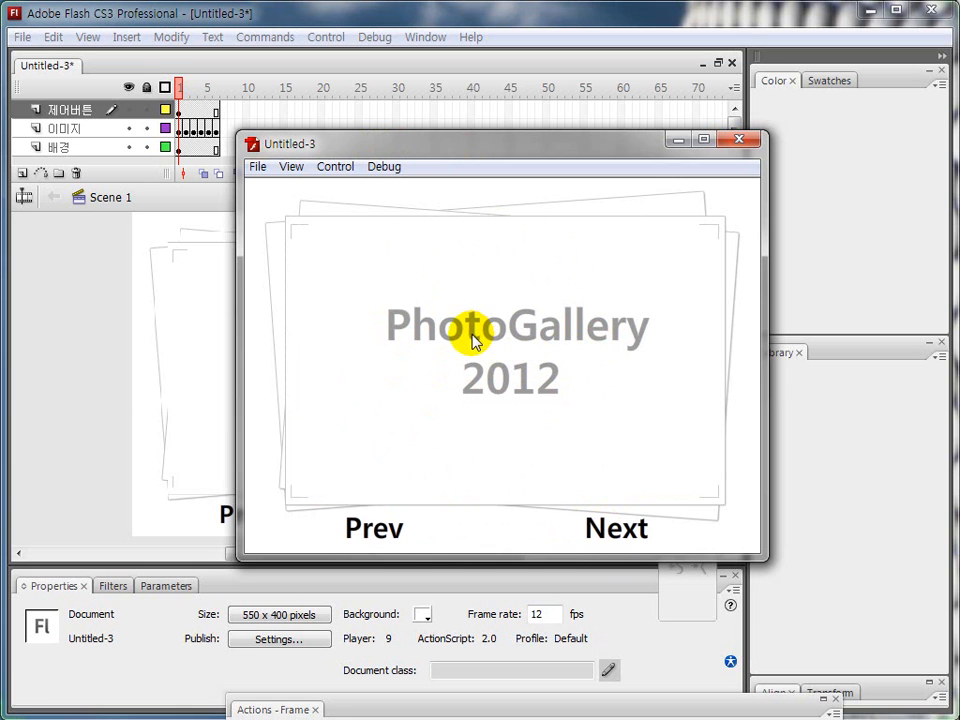
Step: Close the movie preview and add a new layer named 프레임액션 above the 제어버튼 layer
{"action": "left_click", "coordinate": [742, 140]}
{"action": "left_click", "coordinate": [252, 518]}
{"action": "left_click", "coordinate": [450, 517]}
{"action": "mouse_move", "coordinate": [135, 185]}
{"action": "left_mouse_down"}
{"action": "mouse_move", "coordinate": [134, 217]}
{"action": "mouse_move", "coordinate": [145, 195]}
{"action": "left_mouse_up"}
{"action": "left_click", "coordinate": [20, 184]}
{"action": "double_click", "coordinate": [64, 108]}
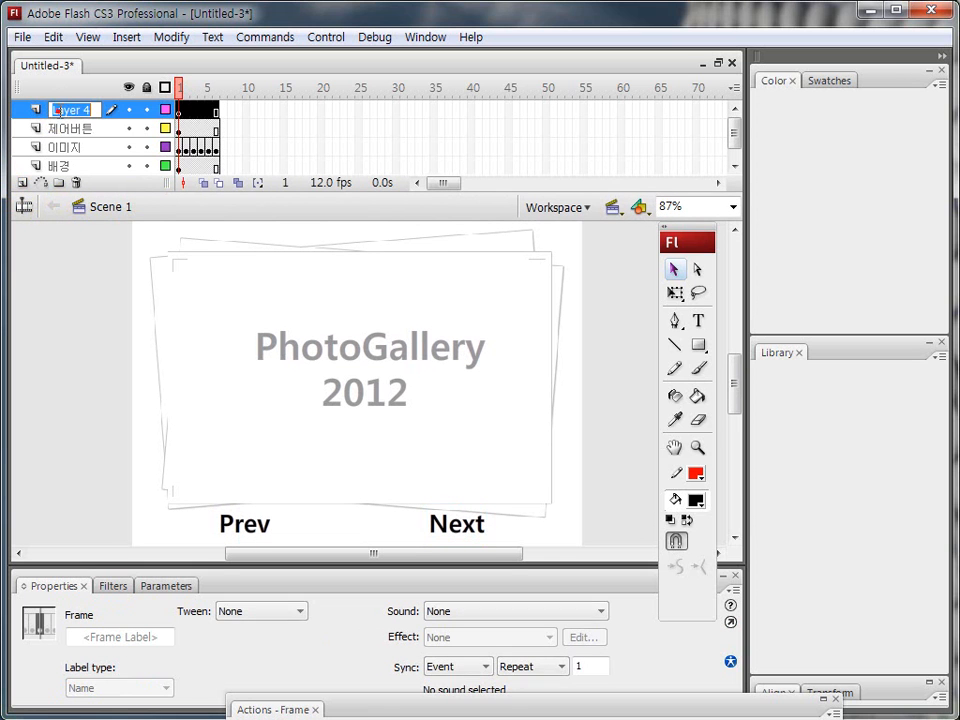
{"action": "type", "text": "프레"}
{"action": "type", "text": "임액션"}
{"action": "key", "text": "Return"}
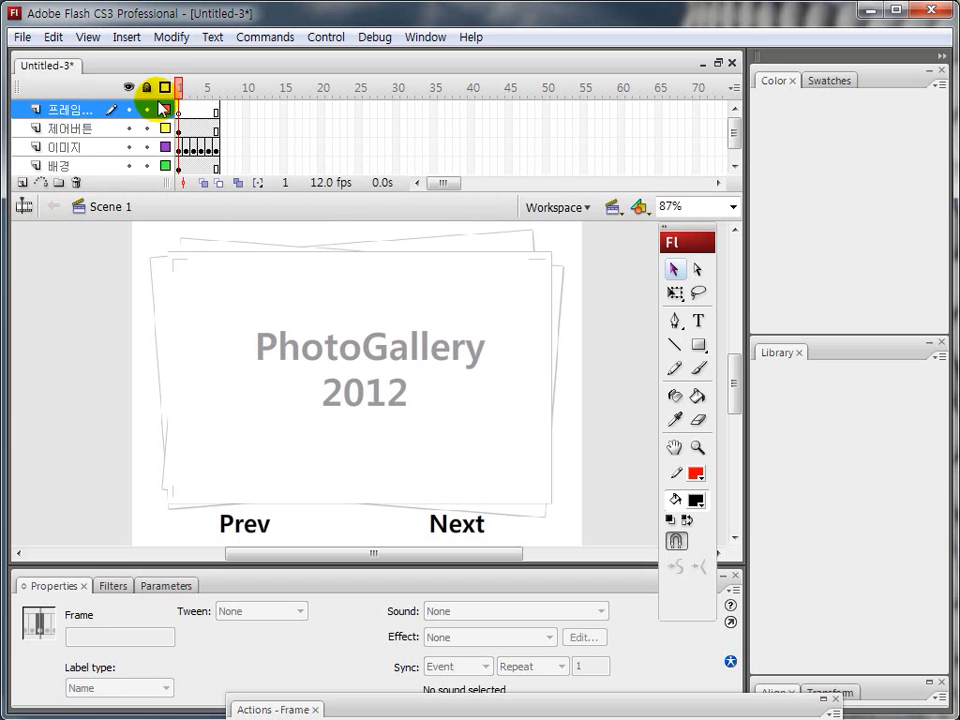
Step: Open the script of frame 1 on the 프레임액션 layer and write the comment "// 처음부터 이미지가 자동으로 변환되는것이 아니라"
{"action": "left_click", "coordinate": [178, 108]}
{"action": "left_click", "coordinate": [427, 36]}
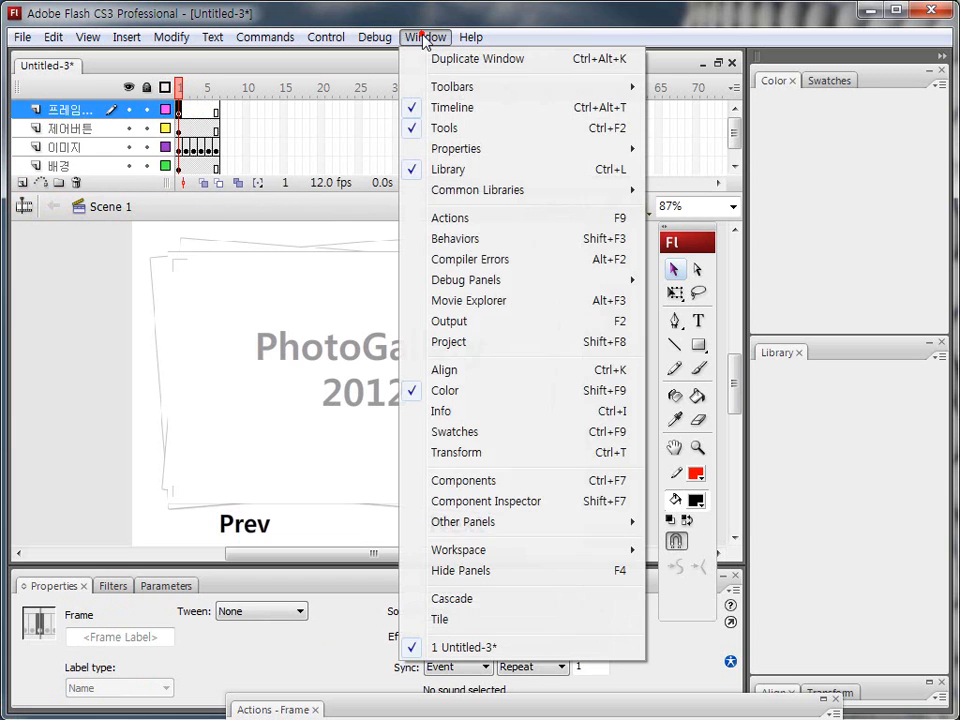
{"action": "left_click", "coordinate": [451, 218]}
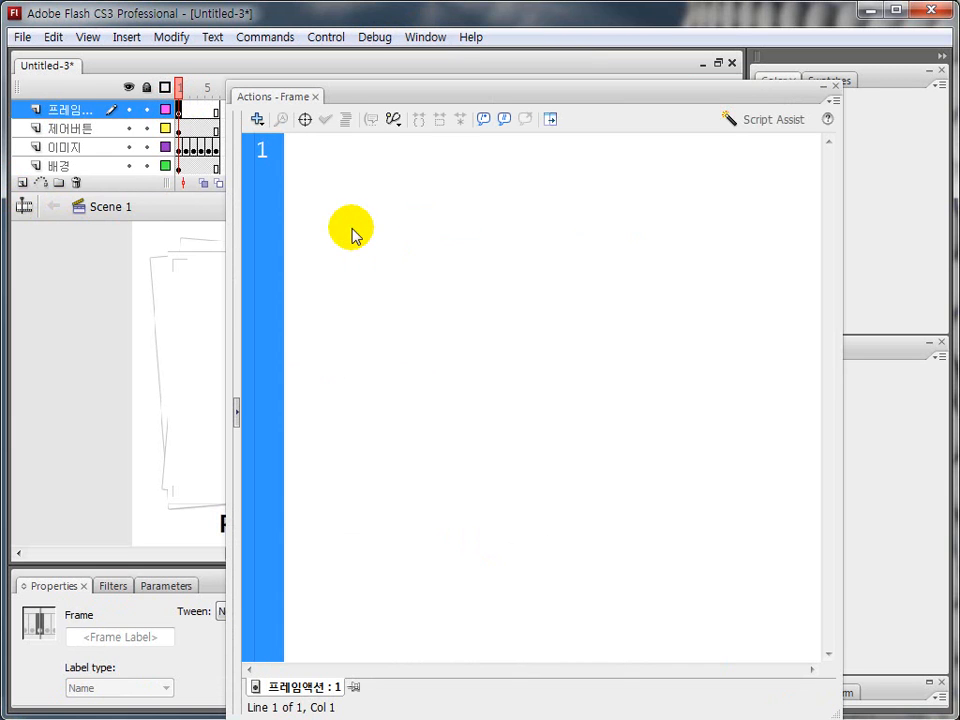
{"action": "type", "text": "//"}
{"action": "key", "text": "BackSpace"}
{"action": "key", "text": "BackSpace"}
{"action": "key", "text": "BackSpace"}
{"action": "type", "text": "처음부터 "}
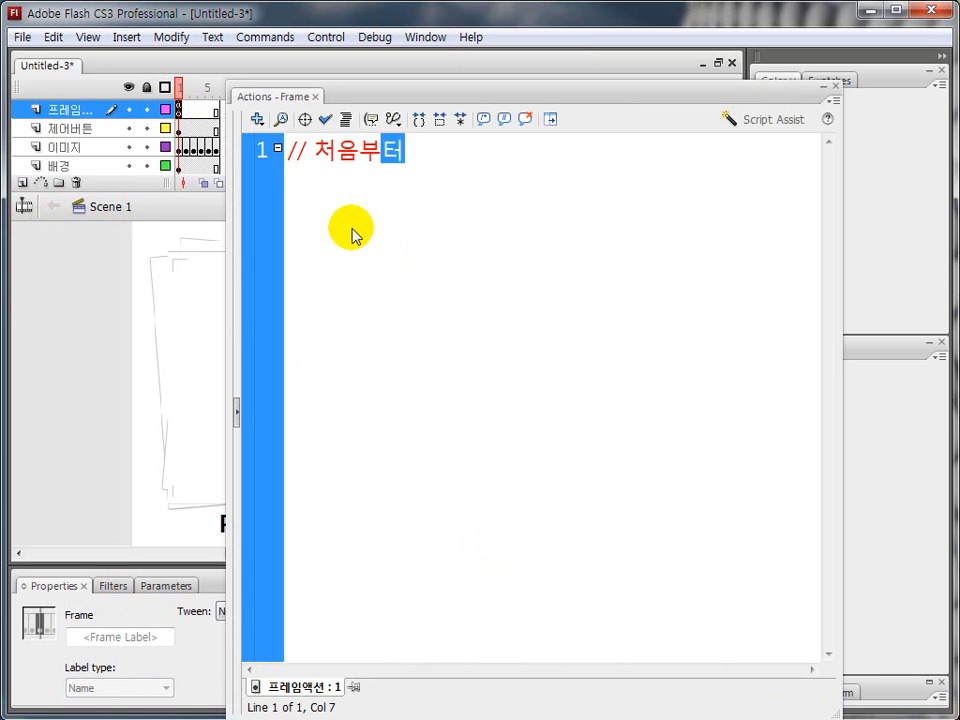
{"action": "type", "text": "이미자가"}
{"action": "key", "text": "BackSpace"}
{"action": "key", "text": "BackSpace"}
{"action": "key", "text": "BackSpace"}
{"action": "type", "text": "가 자동으로"}
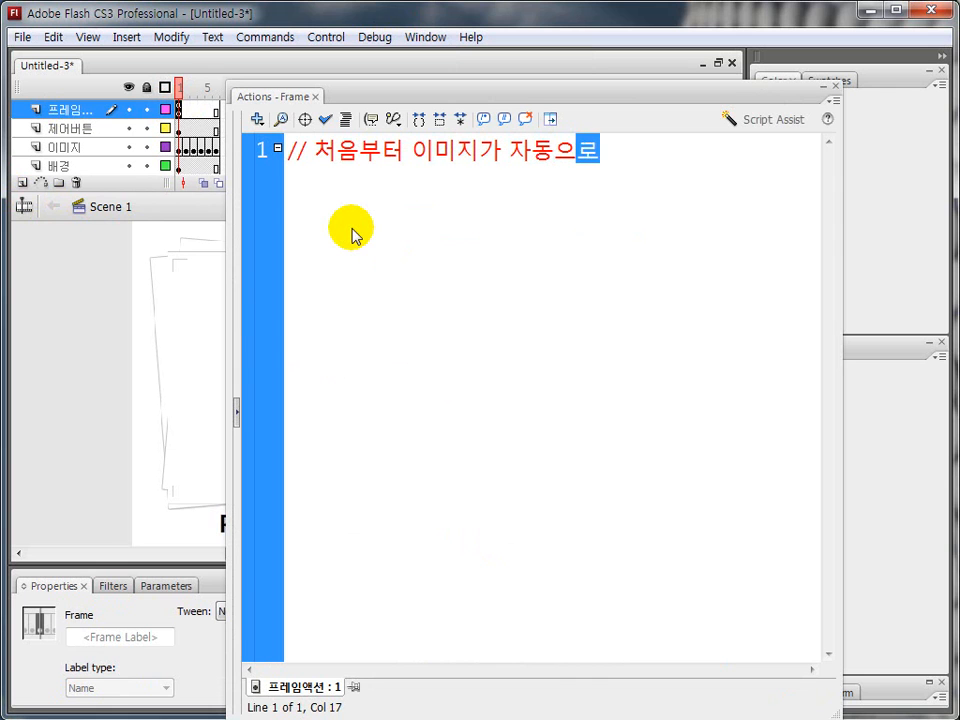
{"action": "type", "text": " 변환되는것이 아니라"}
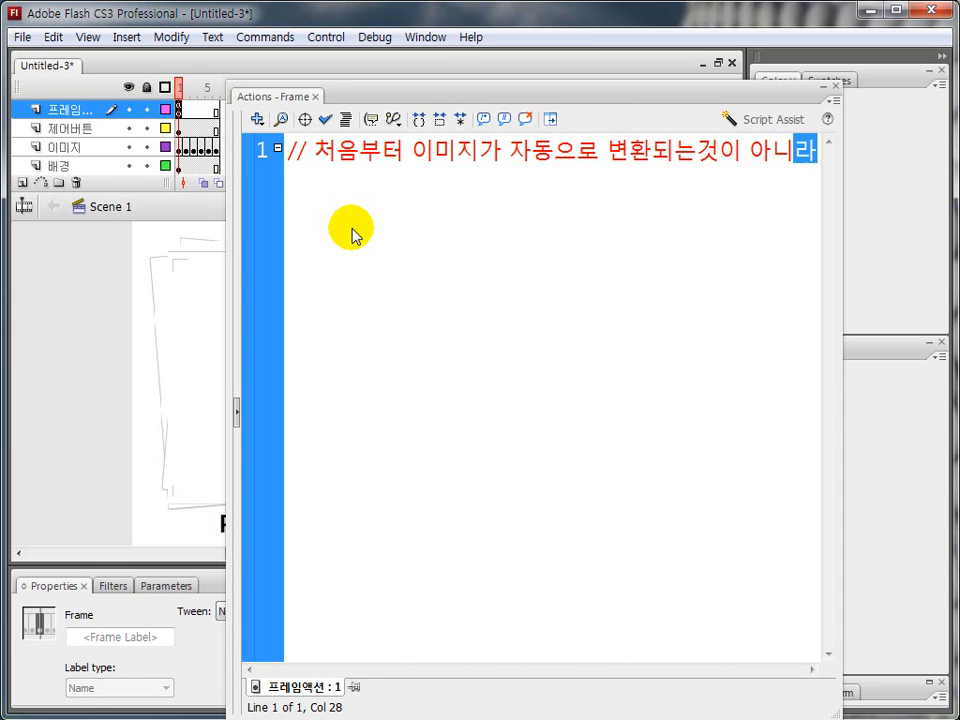
Step: Add the comment lines "// 사용자가 마우스 버튼을 눌렀다 뗐을때만" and "// 이미지의 변환이 되게 해야 하는 액션" to the frame script
{"action": "key", "text": "Return"}
{"action": "type", "text": "// 사용자가 마우"}
{"action": "type", "text": "스 버튼을 눌러"}
{"action": "type", "text": "ㅆ다 "}
{"action": "type", "text": "떼ㅆ을때만"}
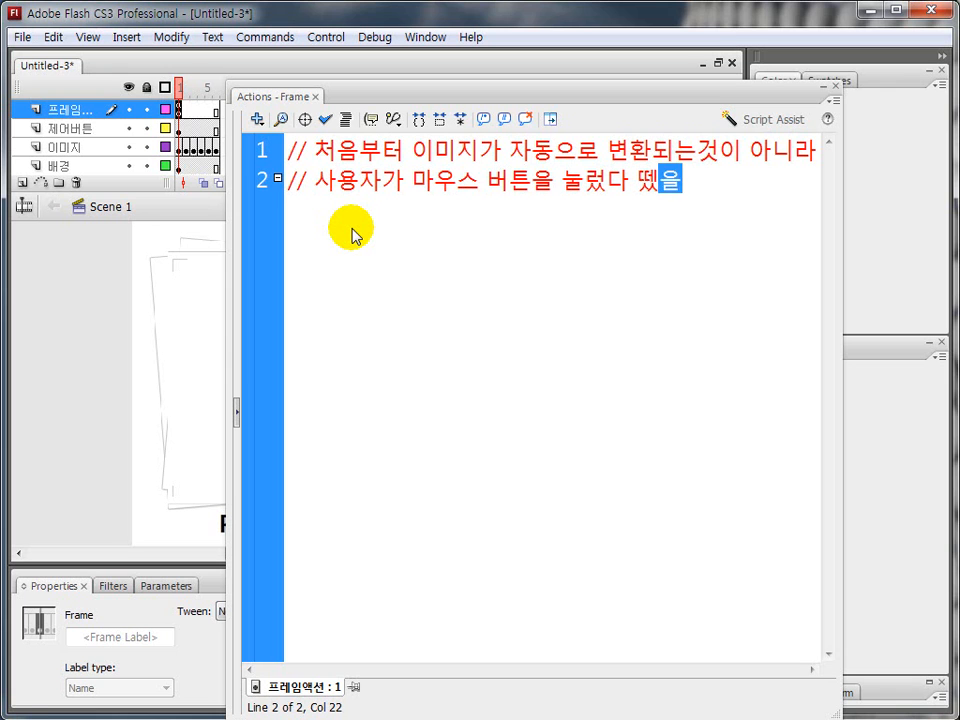
{"action": "key", "text": "Return"}
{"action": "type", "text": "// 이"}
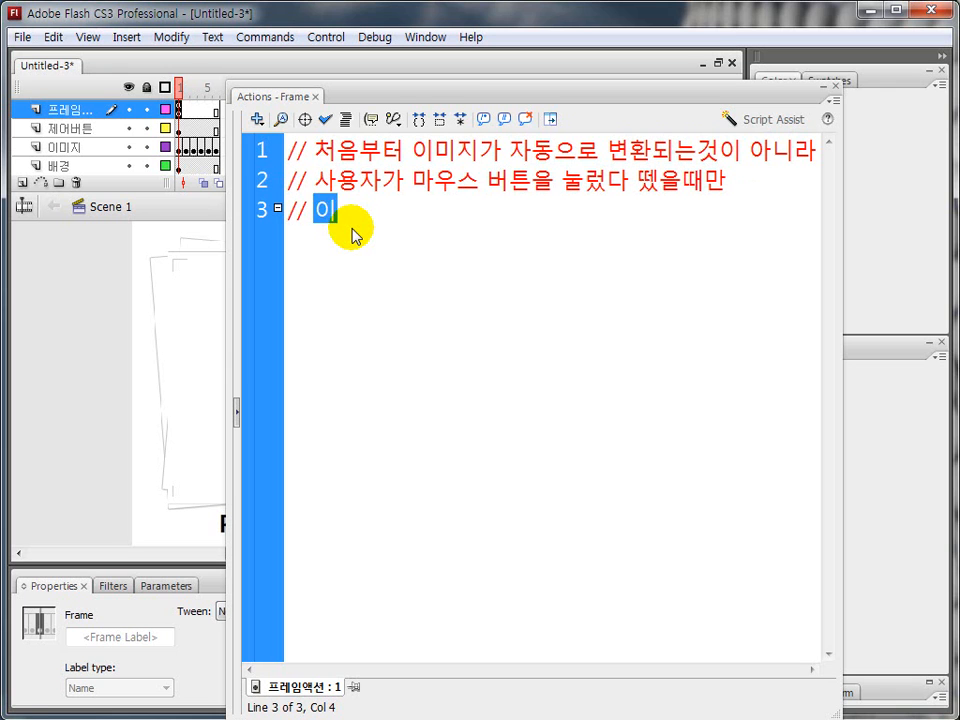
{"action": "type", "text": "미지의 변환이 되게 해야 하는 액"}
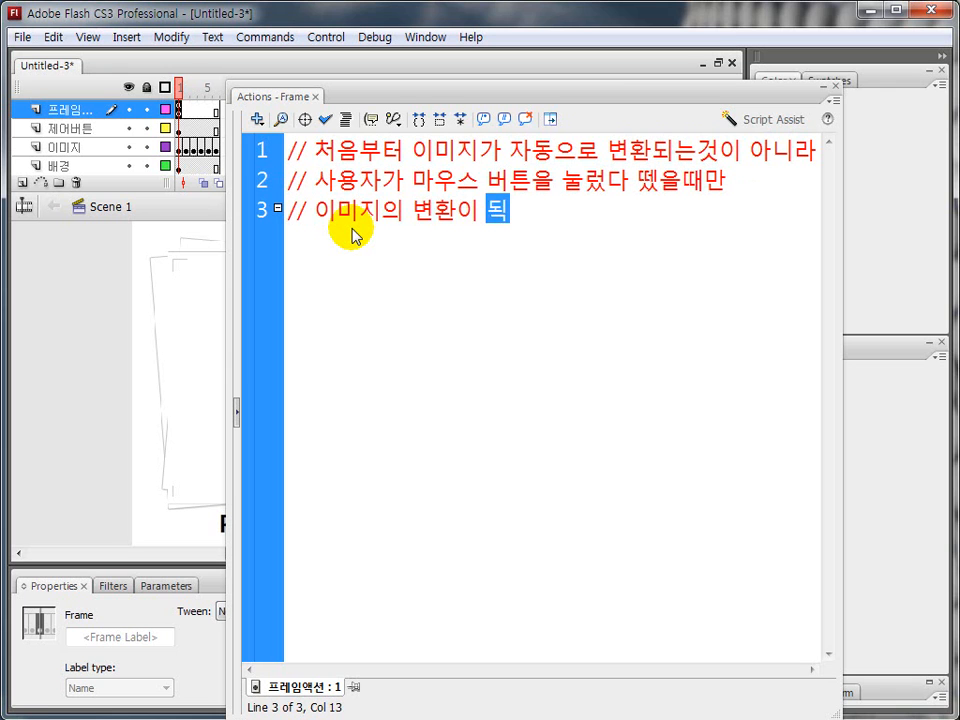
{"action": "type", "text": "션"}
Step: Add a fourth comment line to the frame script: "// 첫 프레임에 멈추 있어야 하는 액션을 부여"
{"action": "key", "text": "Return"}
{"action": "type", "text": "// 첫 프레임에 "}
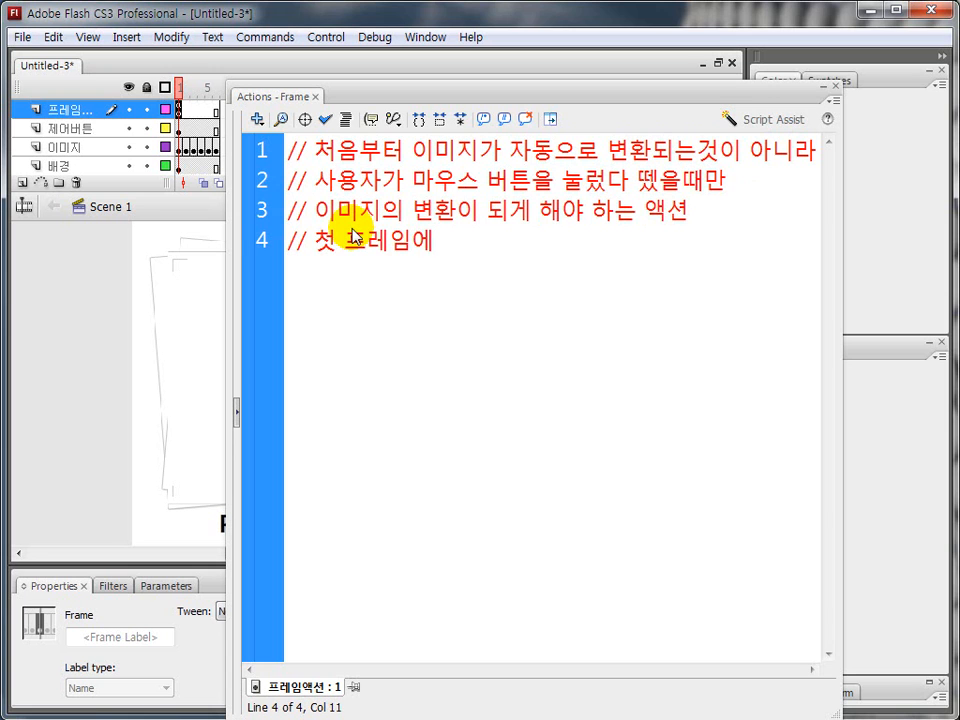
{"action": "type", "text": "멈추"}
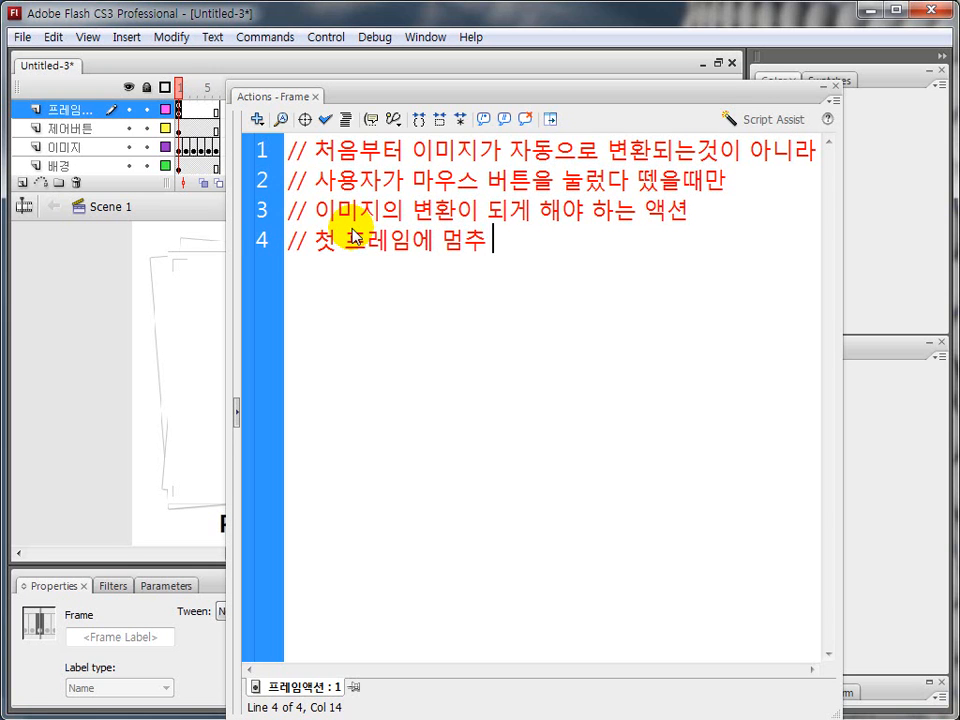
{"action": "type", "text": " 있어야 하는 "}
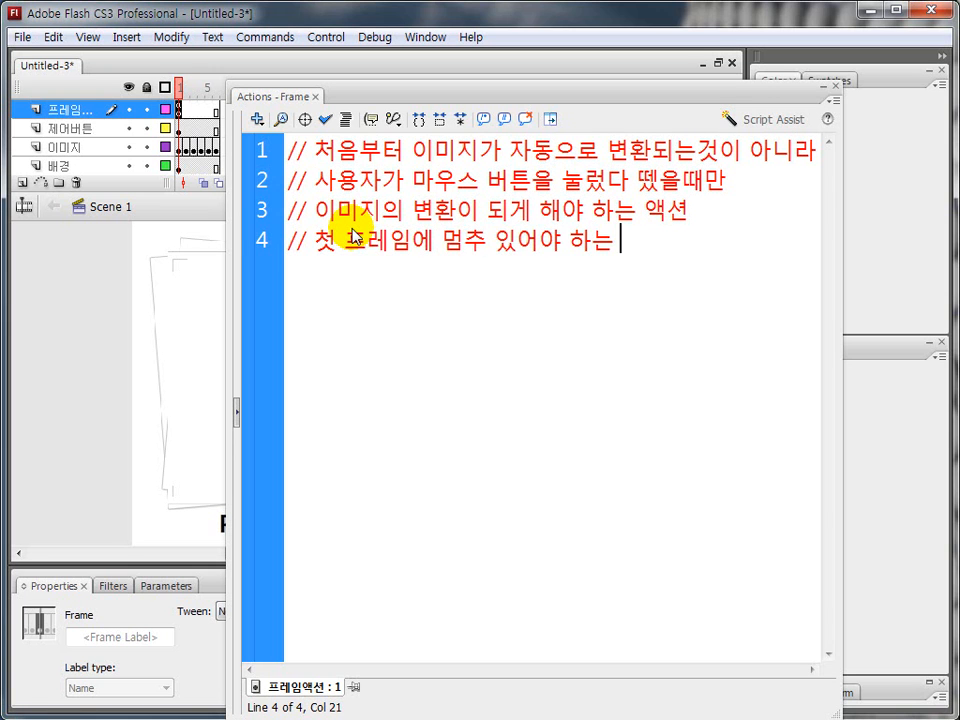
{"action": "type", "text": "액셔션을 부여"}
{"action": "key", "text": "Return"}
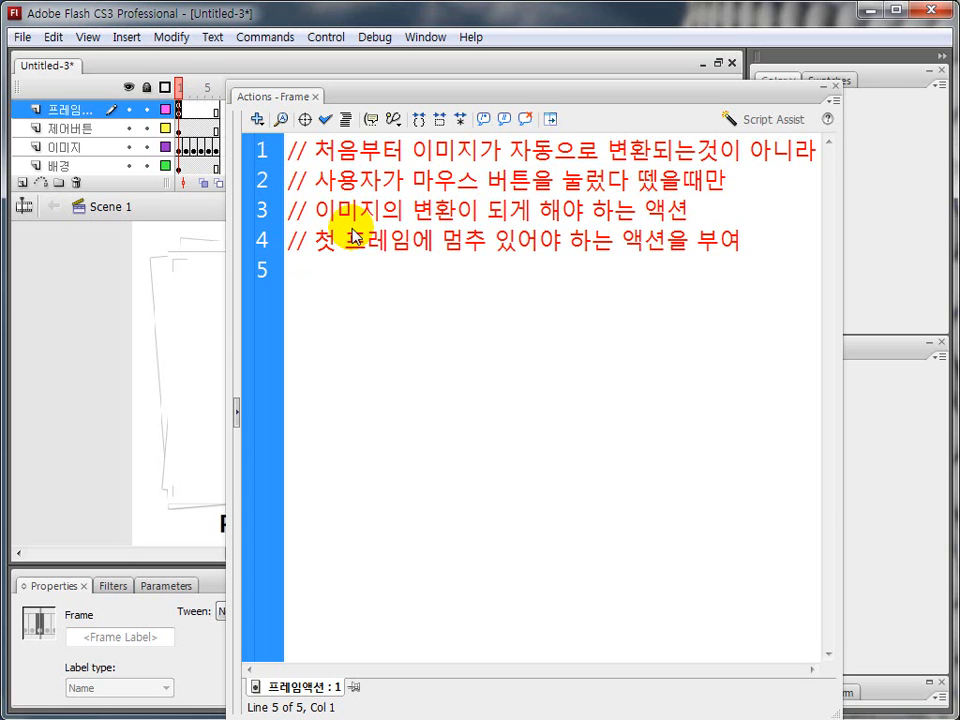
Step: Add the fifth comment line "// 프레임액션은 명령어만 삽입하는 특징" followed by a blank line
{"action": "type", "text": "// 프레임액션으"}
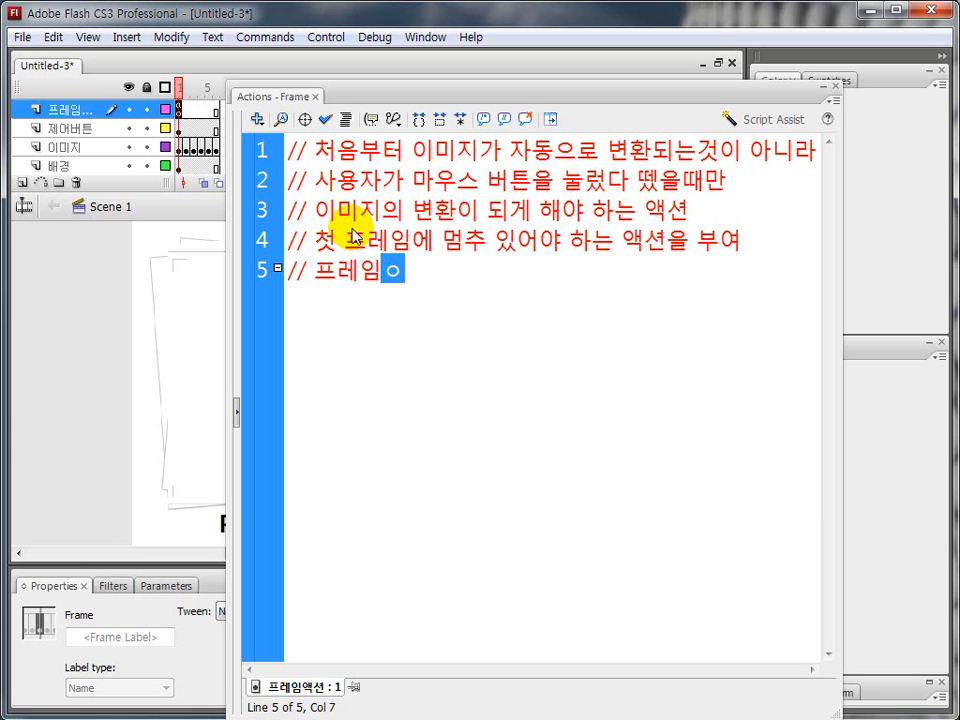
{"action": "type", "text": "ㄴ 명령ㅇ"}
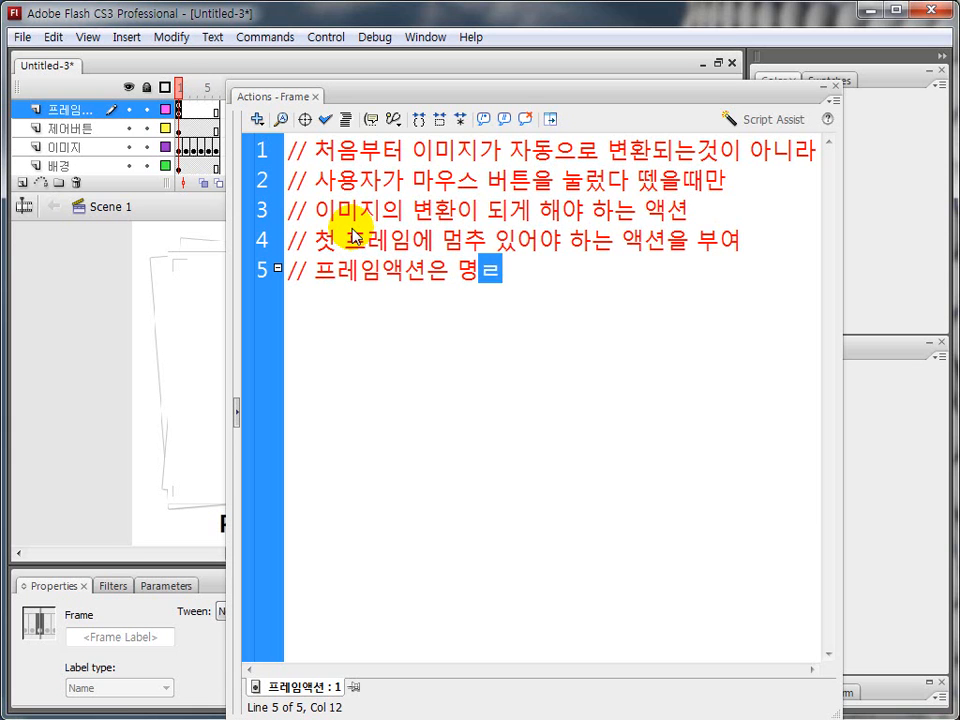
{"action": "key", "text": "BackSpace"}
{"action": "key", "text": "BackSpace"}
{"action": "type", "text": "령ㅇㅏㄴ 삽입한ㅡㄴ ㅌ그지"}
{"action": "key", "text": "BackSpace"}
{"action": "key", "text": "BackSpace"}
{"action": "type", "text": "특지ㅇ"}
{"action": "key", "text": "Return"}
{"action": "key", "text": "Return"}
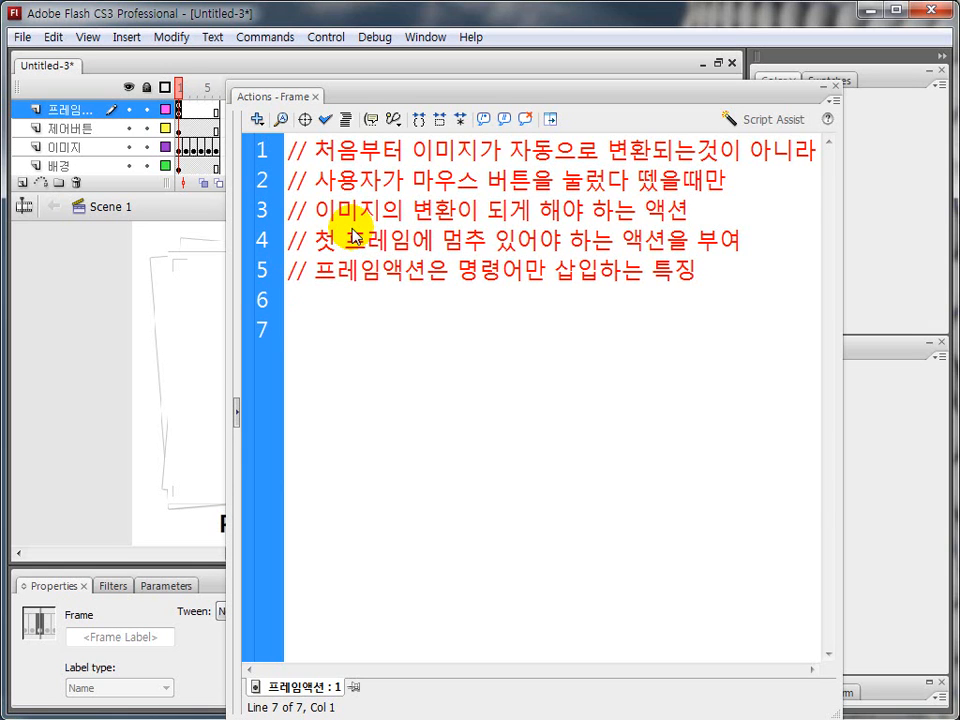
Step: Write stop(); below the comments in the frame 1 script and close the script editor
{"action": "type", "text": "stop();"}
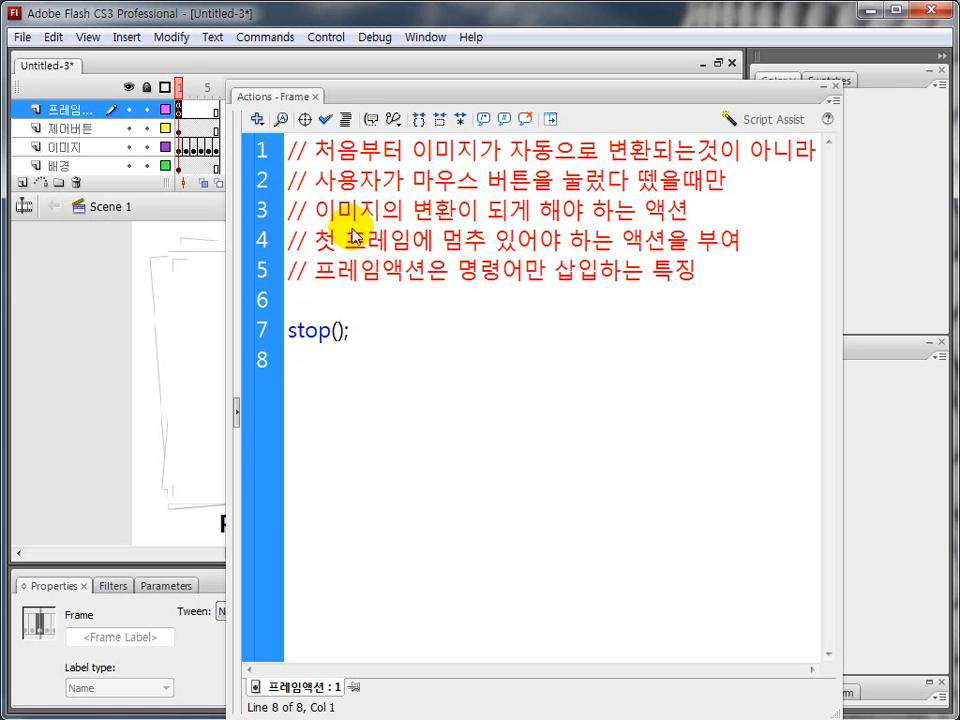
{"action": "left_click", "coordinate": [838, 88]}
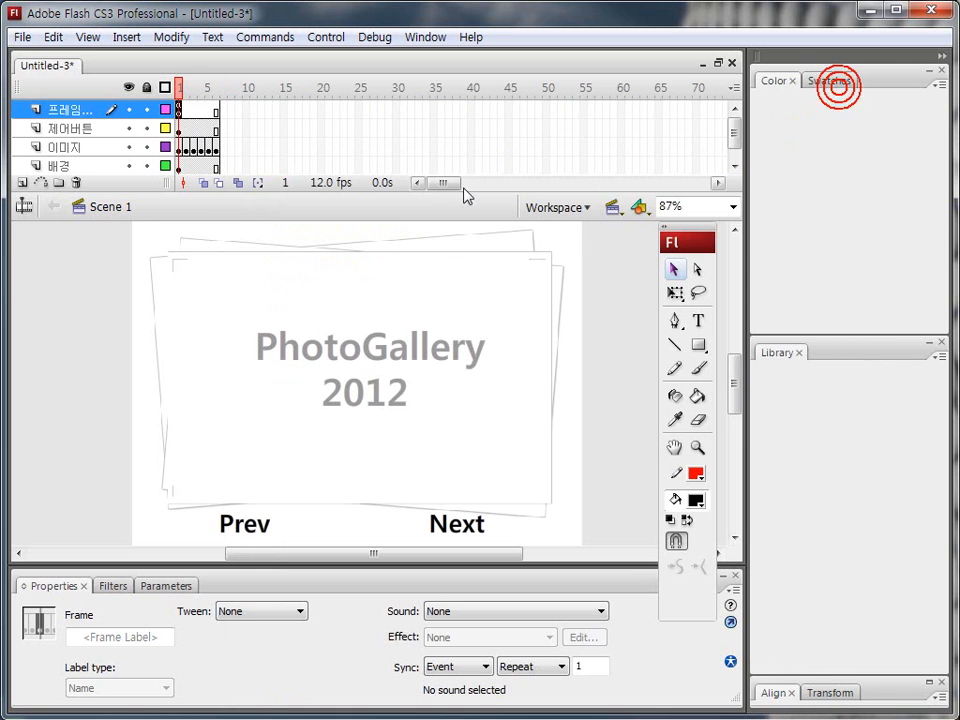
{"action": "left_click", "coordinate": [179, 108]}
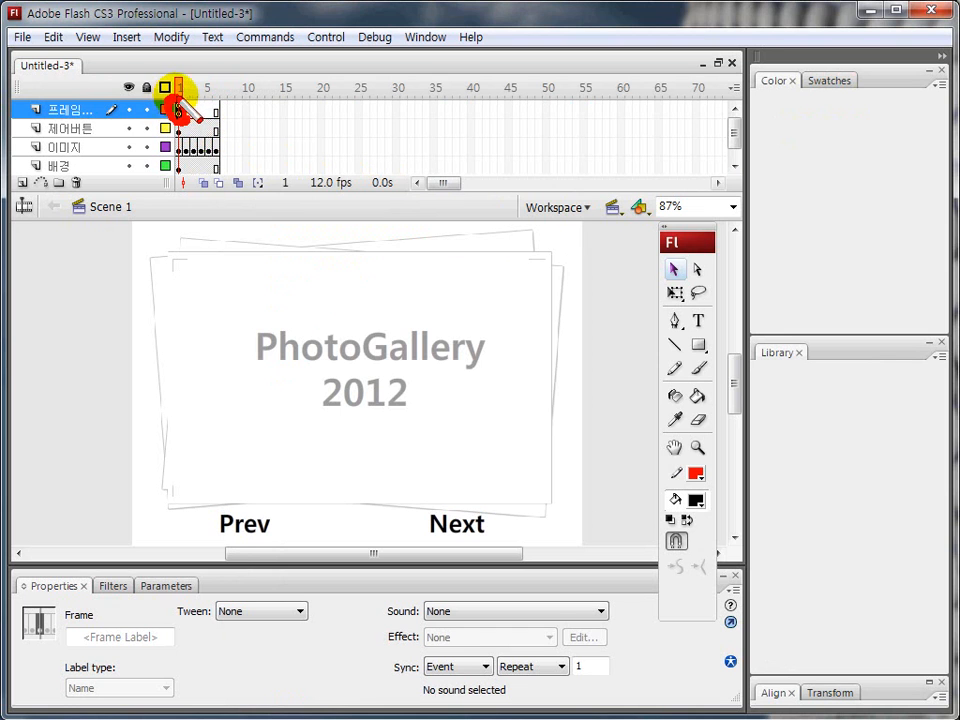
{"action": "left_click", "coordinate": [88, 312]}
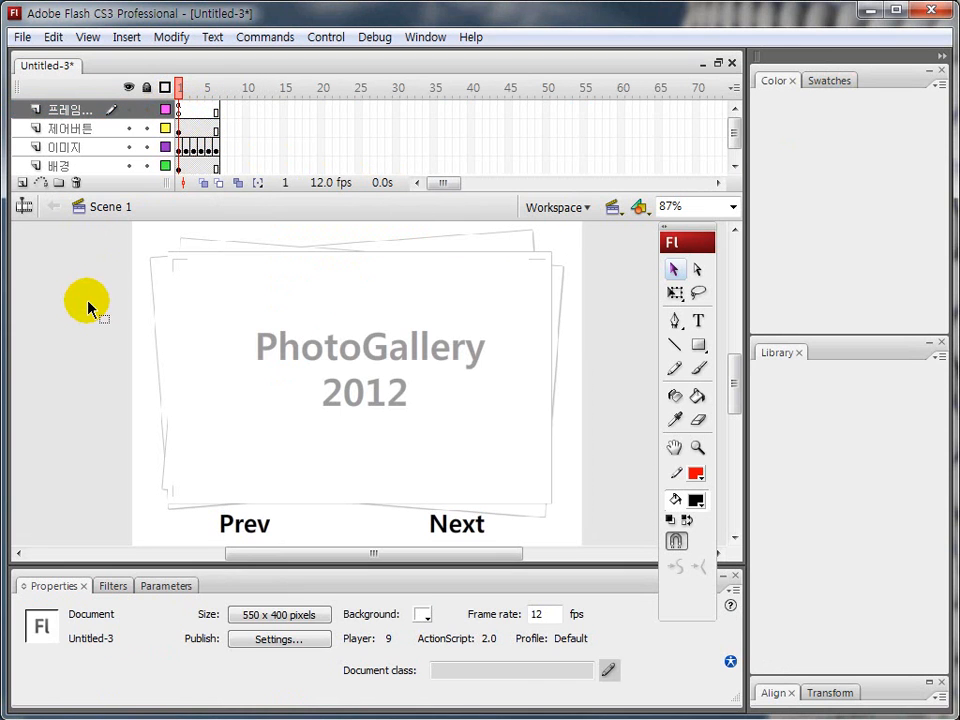
Step: Test the movie by stepping through the photos with Next and Prev, and close the preview
{"action": "key", "text": "ctrl+Return"}
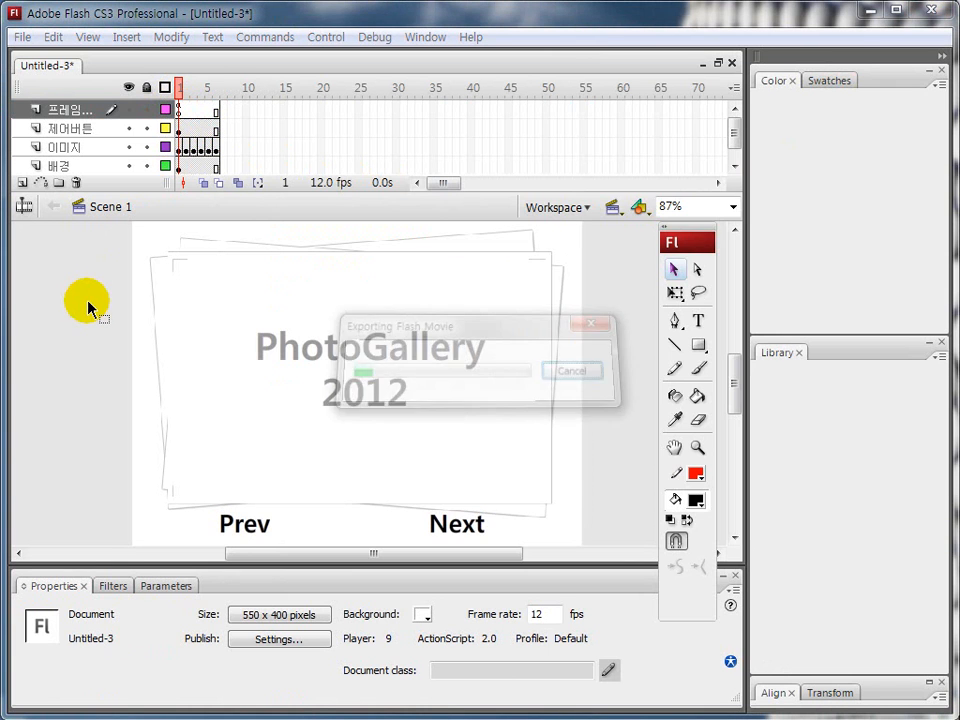
{"action": "left_click_drag", "start_coordinate": [361, 149], "coordinate": [323, 145]}
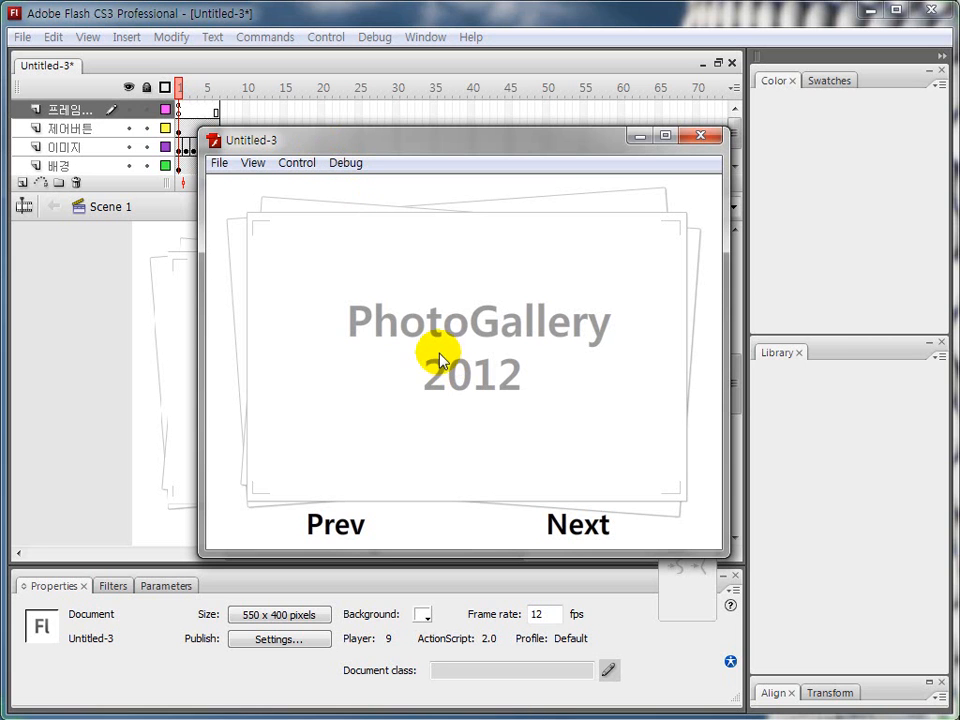
{"action": "left_click", "coordinate": [573, 527]}
{"action": "left_click", "coordinate": [573, 527]}
{"action": "left_click", "coordinate": [574, 528]}
{"action": "left_click", "coordinate": [573, 527]}
{"action": "left_click", "coordinate": [336, 535]}
{"action": "left_click", "coordinate": [336, 535]}
{"action": "left_click", "coordinate": [340, 535]}
{"action": "left_click", "coordinate": [340, 535]}
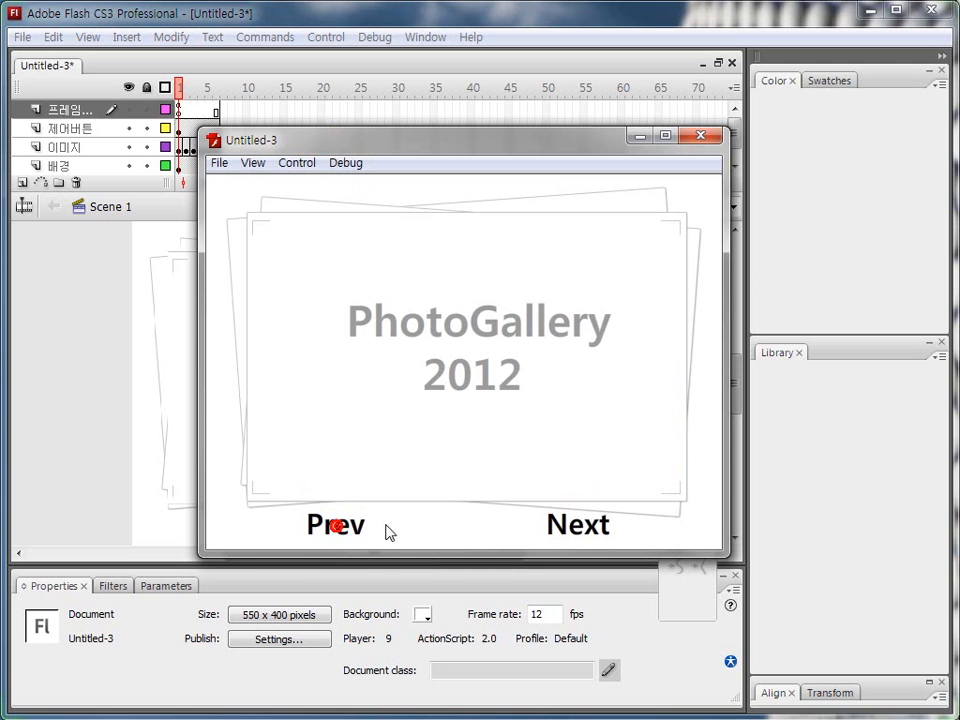
{"action": "left_click", "coordinate": [567, 535]}
{"action": "left_click", "coordinate": [567, 535]}
{"action": "left_click", "coordinate": [567, 535]}
{"action": "left_click", "coordinate": [567, 535]}
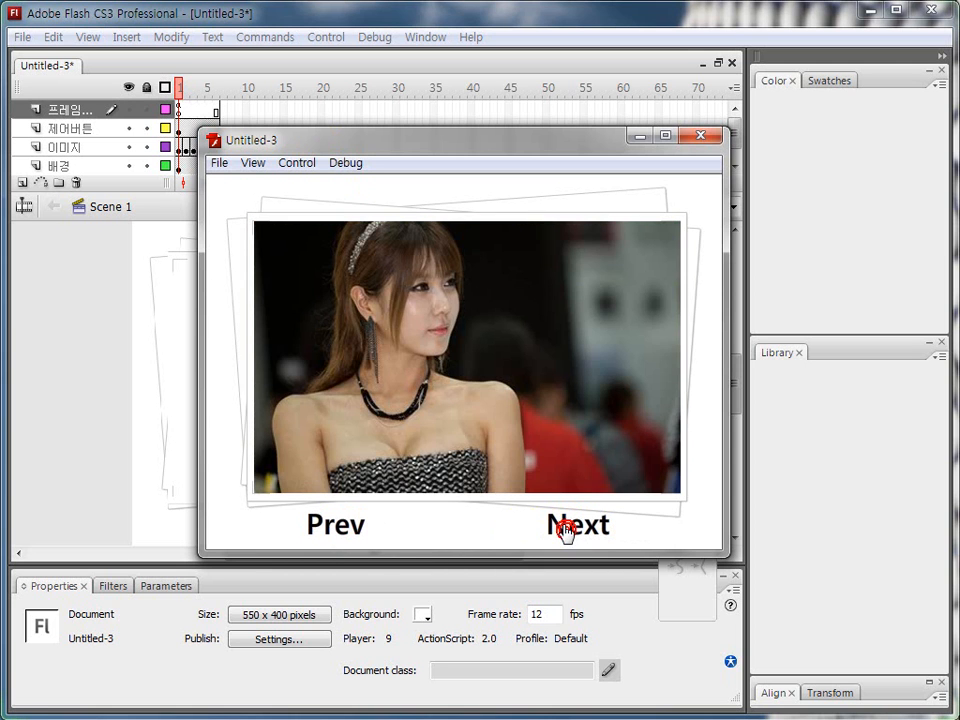
{"action": "left_click_drag", "start_coordinate": [430, 147], "coordinate": [520, 120]}
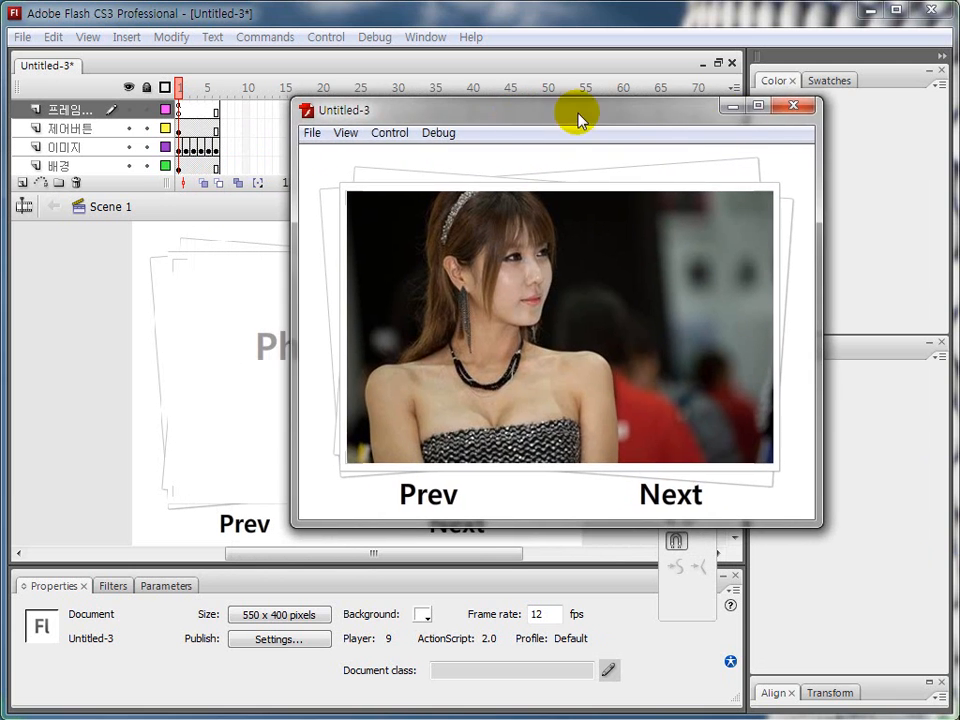
{"action": "left_click", "coordinate": [791, 105]}
Step: Open the Next button's script and review the nextFrame() call in its on(release) handler
{"action": "left_click", "coordinate": [445, 527]}
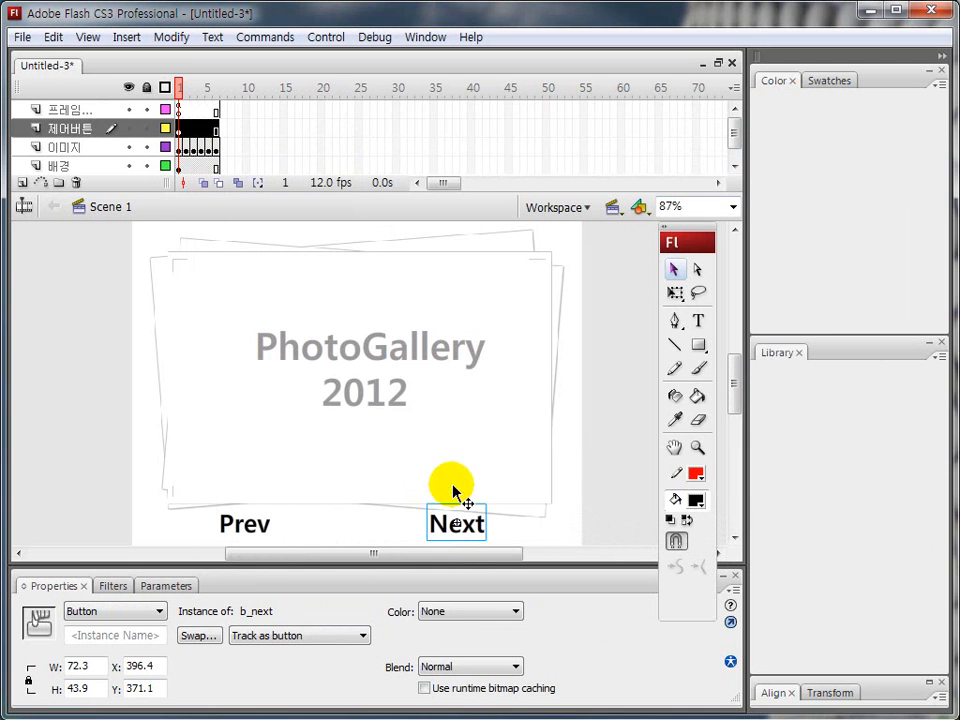
{"action": "right_click", "coordinate": [455, 528]}
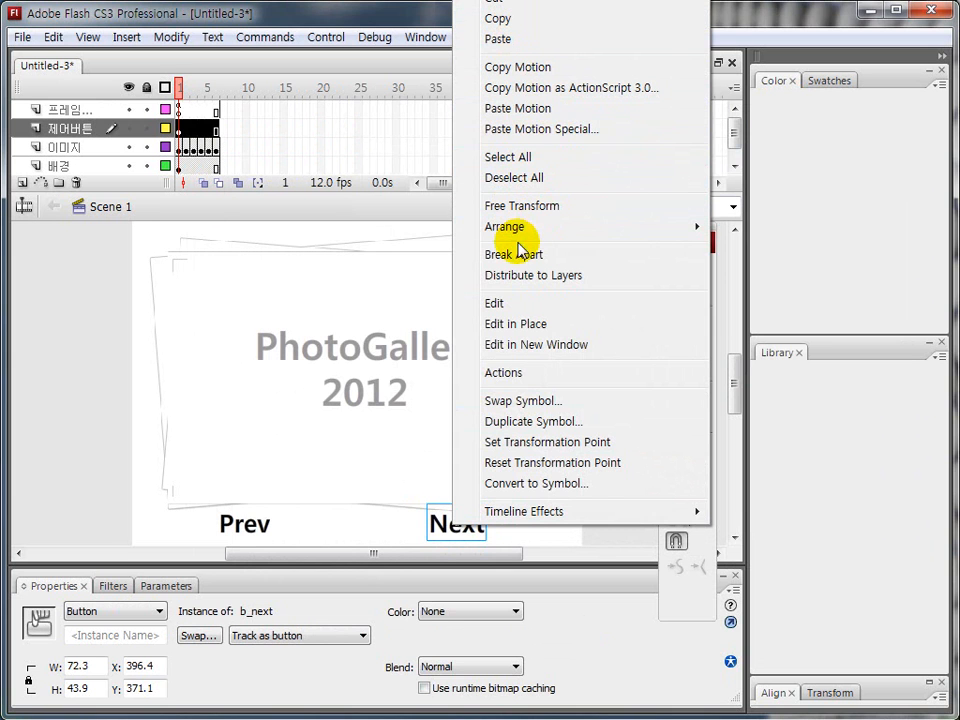
{"action": "left_click", "coordinate": [512, 373]}
{"action": "left_click", "coordinate": [431, 418]}
{"action": "left_click_drag", "start_coordinate": [313, 371], "coordinate": [423, 370]}
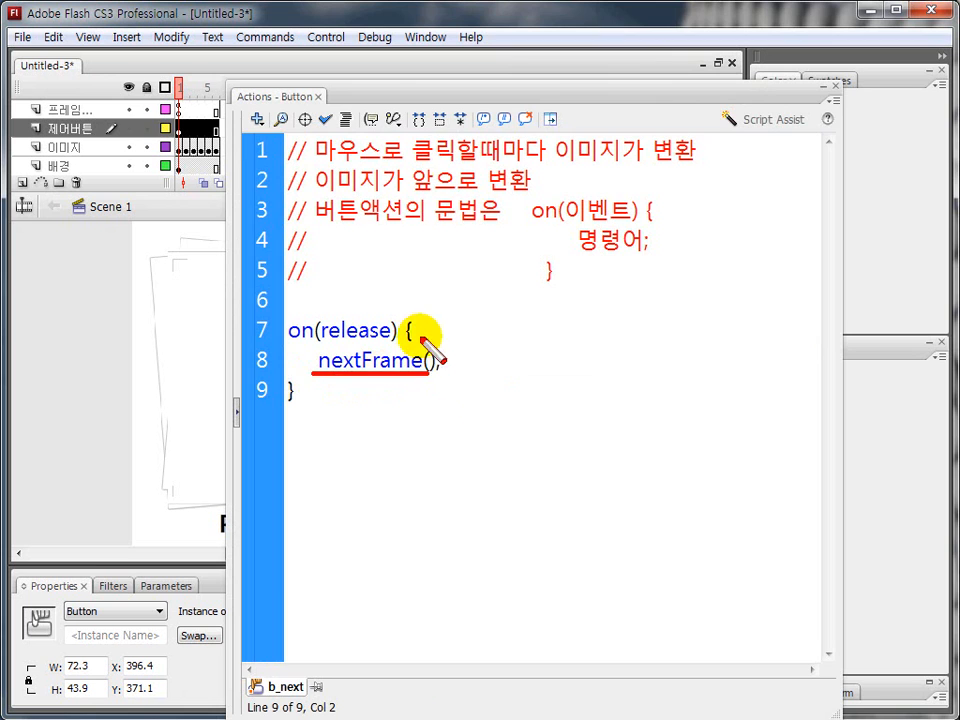
Step: Move the script editor aside, review the prevFrame() call in the Prev button's on(release) handler, and close the editor
{"action": "left_click_drag", "start_coordinate": [386, 100], "coordinate": [510, 100]}
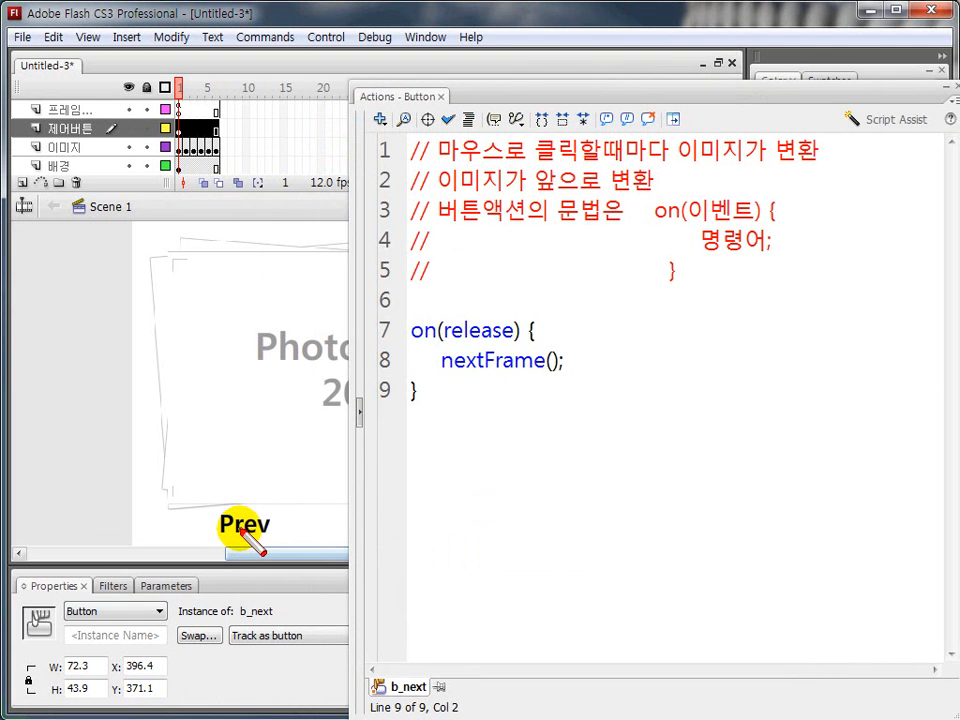
{"action": "left_click", "coordinate": [245, 528]}
{"action": "left_click_drag", "start_coordinate": [440, 376], "coordinate": [548, 375]}
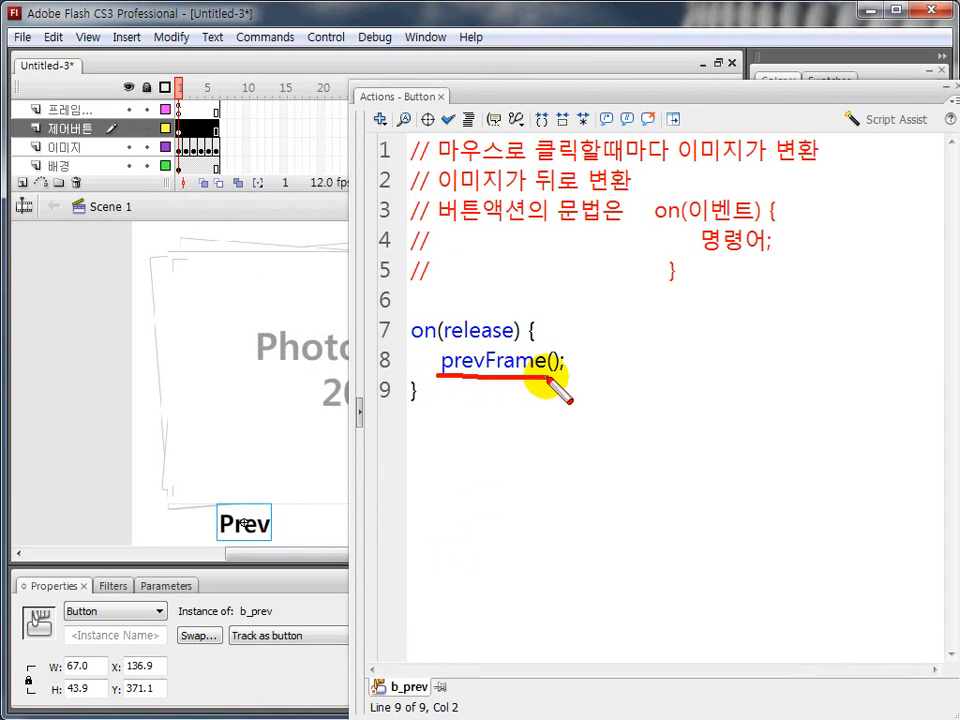
{"action": "mouse_move", "coordinate": [217, 121]}
{"action": "left_mouse_down"}
{"action": "mouse_move", "coordinate": [216, 161]}
{"action": "mouse_move", "coordinate": [232, 142]}
{"action": "mouse_move", "coordinate": [217, 150]}
{"action": "mouse_move", "coordinate": [222, 160]}
{"action": "left_mouse_up"}
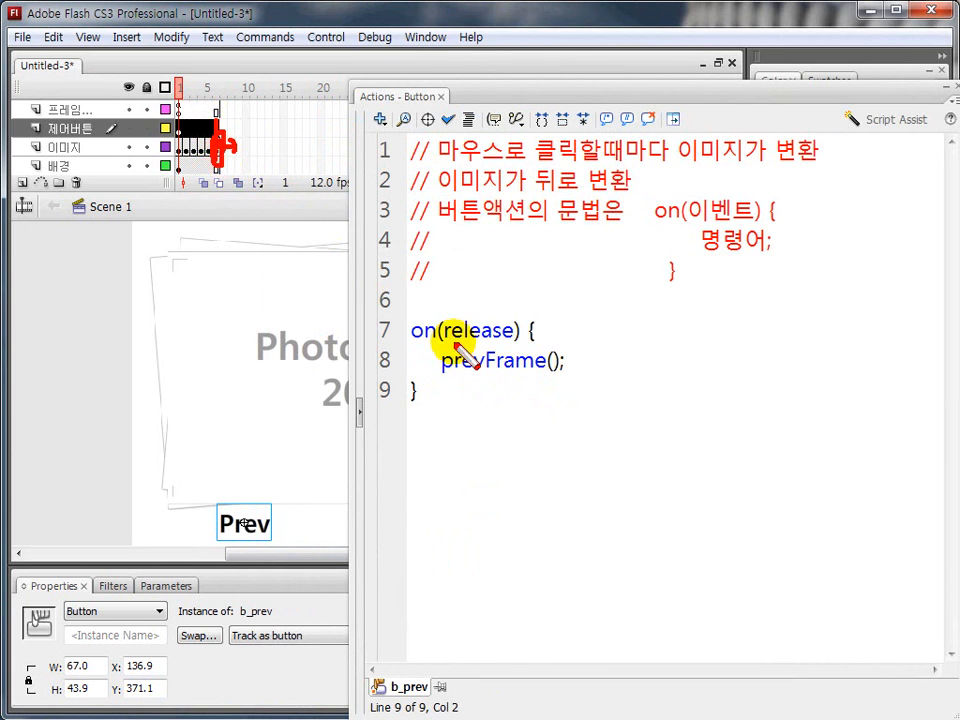
{"action": "left_click_drag", "start_coordinate": [436, 373], "coordinate": [541, 372]}
{"action": "mouse_move", "coordinate": [183, 141]}
{"action": "left_mouse_down"}
{"action": "mouse_move", "coordinate": [173, 150]}
{"action": "mouse_move", "coordinate": [187, 157]}
{"action": "mouse_move", "coordinate": [205, 120]}
{"action": "mouse_move", "coordinate": [202, 148]}
{"action": "mouse_move", "coordinate": [182, 128]}
{"action": "mouse_move", "coordinate": [178, 150]}
{"action": "left_mouse_up"}
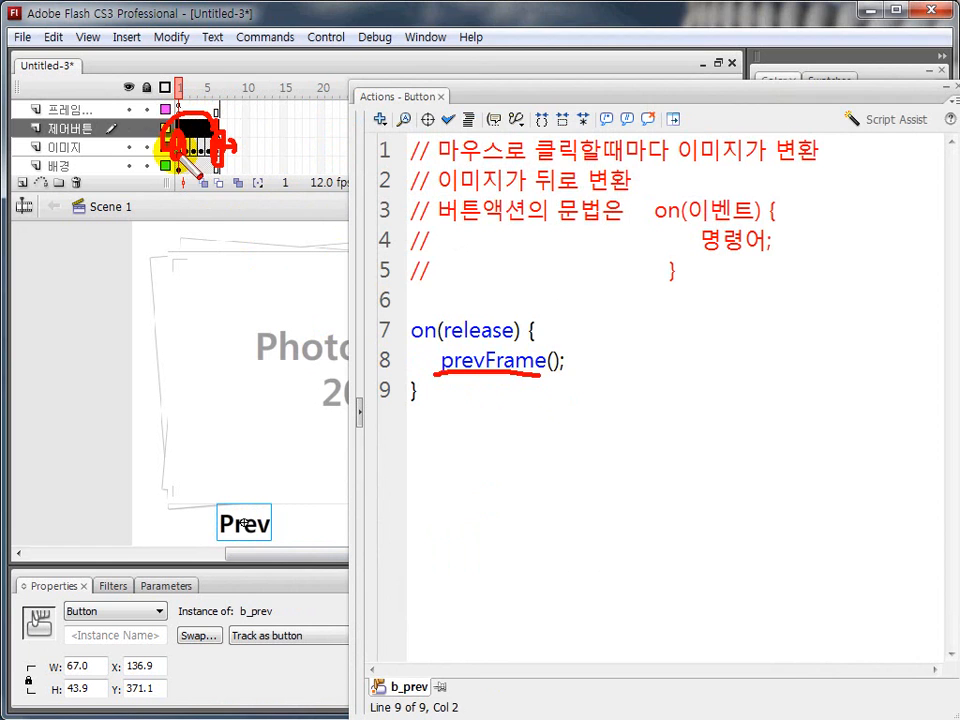
{"action": "key", "text": "Escape"}
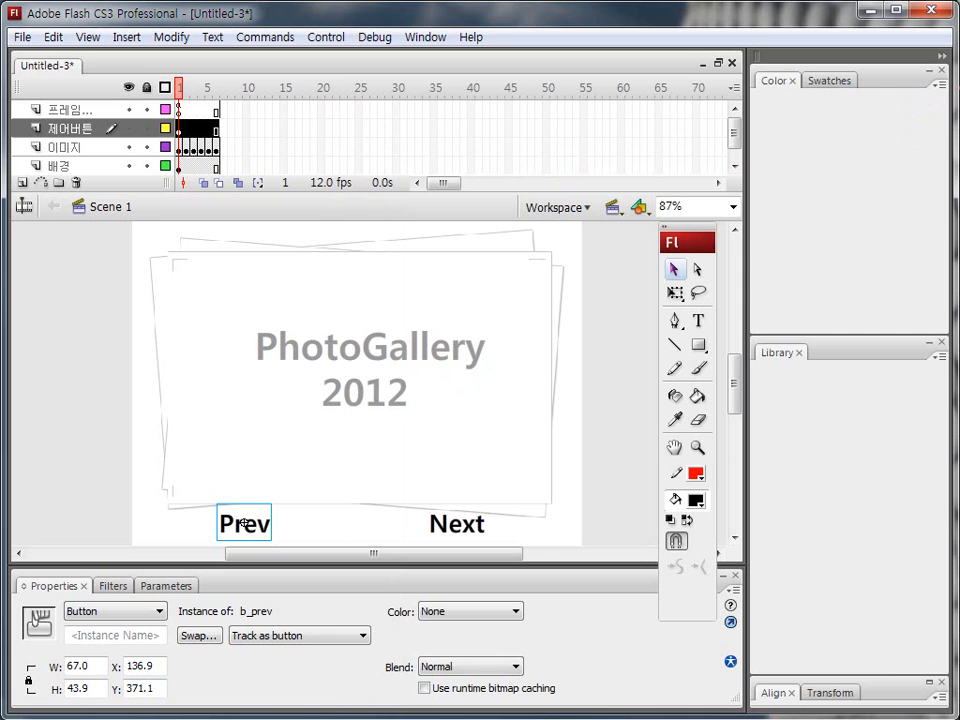
{"action": "left_click", "coordinate": [952, 86]}
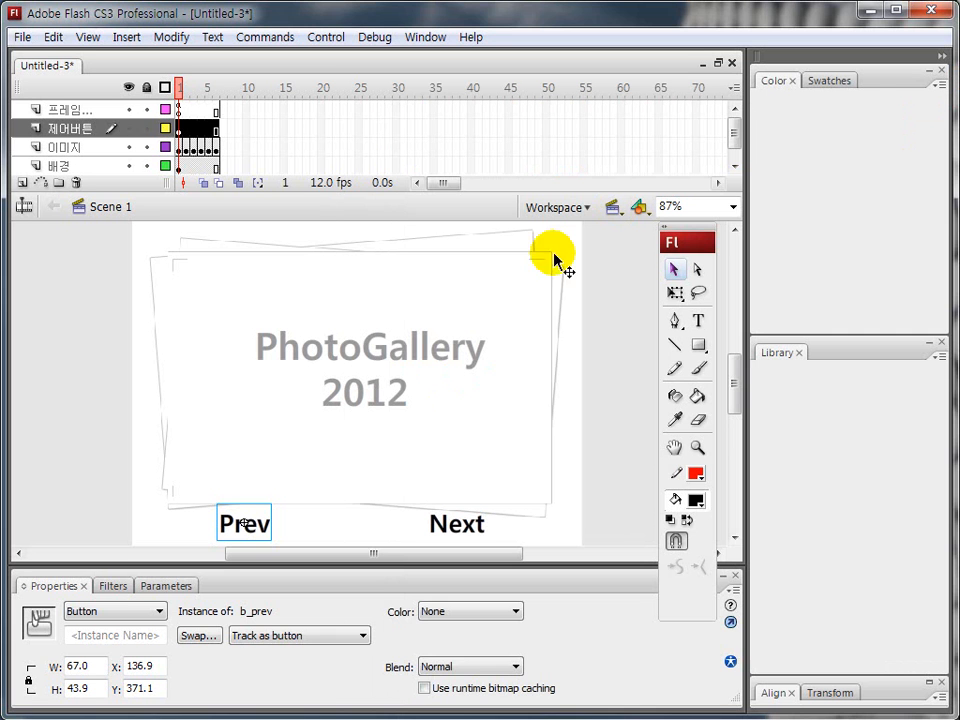
Step: Deselect the Prev button, preview the movie's opening frame, and close the preview
{"action": "left_click", "coordinate": [91, 368]}
{"action": "key", "text": "ctrl+Return"}
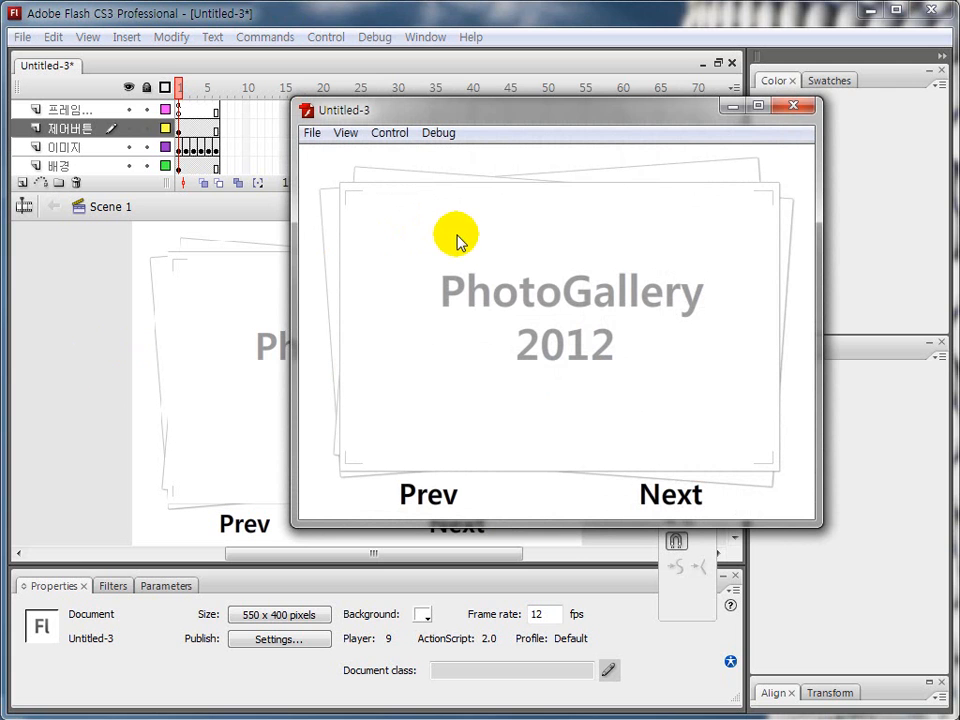
{"action": "left_click", "coordinate": [786, 104]}
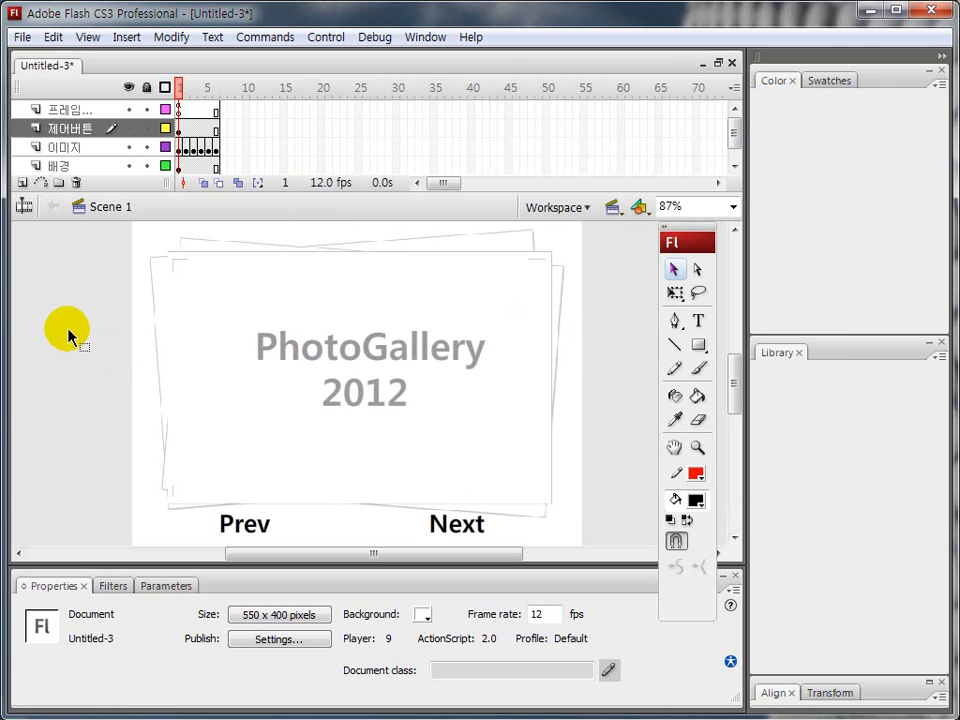
Step: Run the movie again, browse the photos forward and back repeatedly with Next and Prev, and close the preview
{"action": "key", "text": "ctrl+Return"}
{"action": "left_click", "coordinate": [670, 500]}
{"action": "left_click", "coordinate": [670, 500]}
{"action": "left_click", "coordinate": [413, 506]}
{"action": "left_click", "coordinate": [411, 506]}
{"action": "left_click", "coordinate": [412, 505]}
{"action": "left_click", "coordinate": [413, 503]}
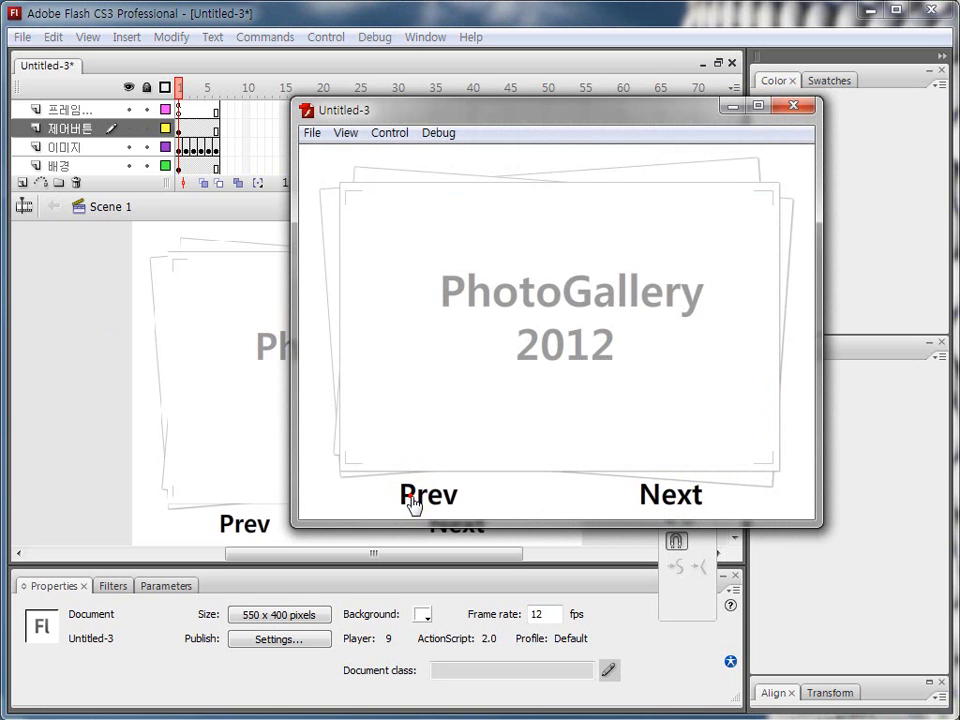
{"action": "left_click", "coordinate": [675, 500]}
{"action": "left_click", "coordinate": [662, 501]}
{"action": "left_click", "coordinate": [435, 501]}
{"action": "left_click", "coordinate": [433, 499]}
{"action": "left_click", "coordinate": [664, 499]}
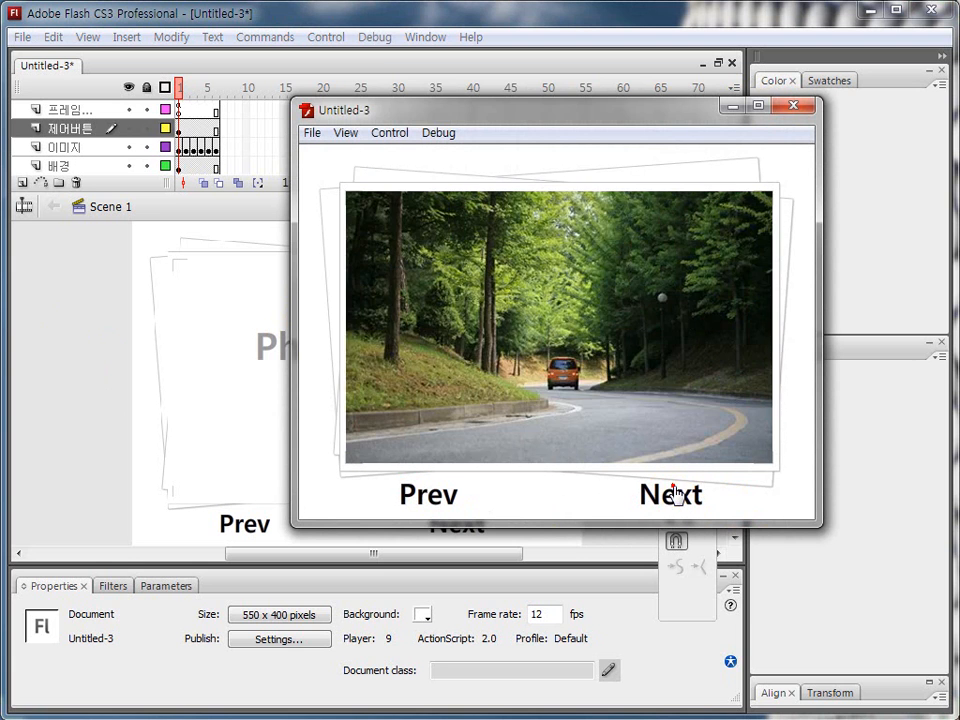
{"action": "left_click", "coordinate": [670, 495]}
{"action": "left_click", "coordinate": [410, 500]}
{"action": "left_click", "coordinate": [432, 496]}
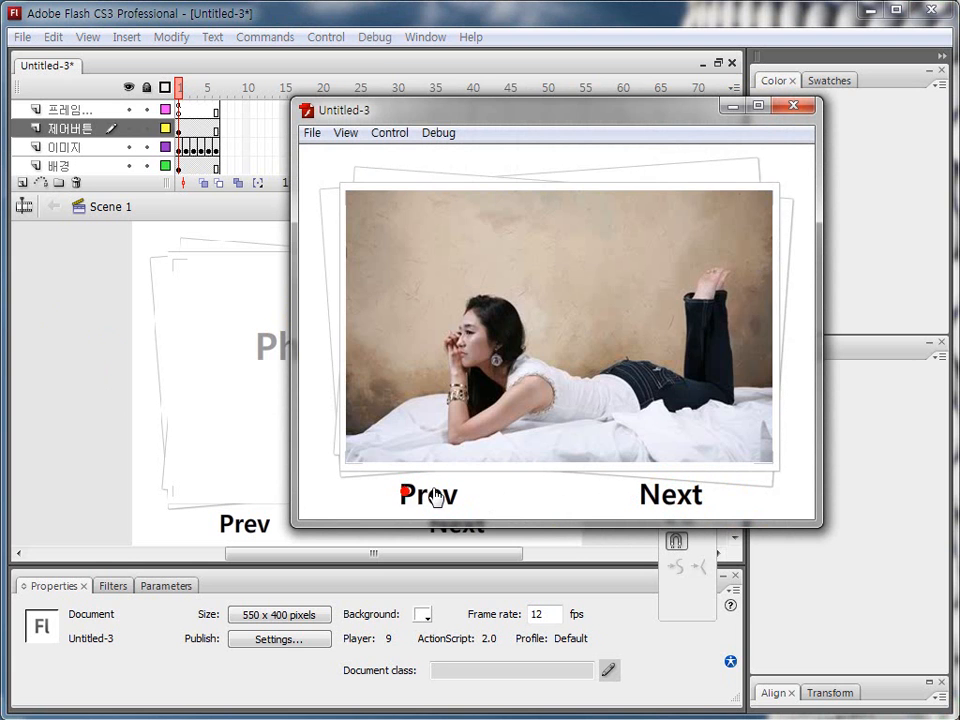
{"action": "left_click", "coordinate": [793, 106]}
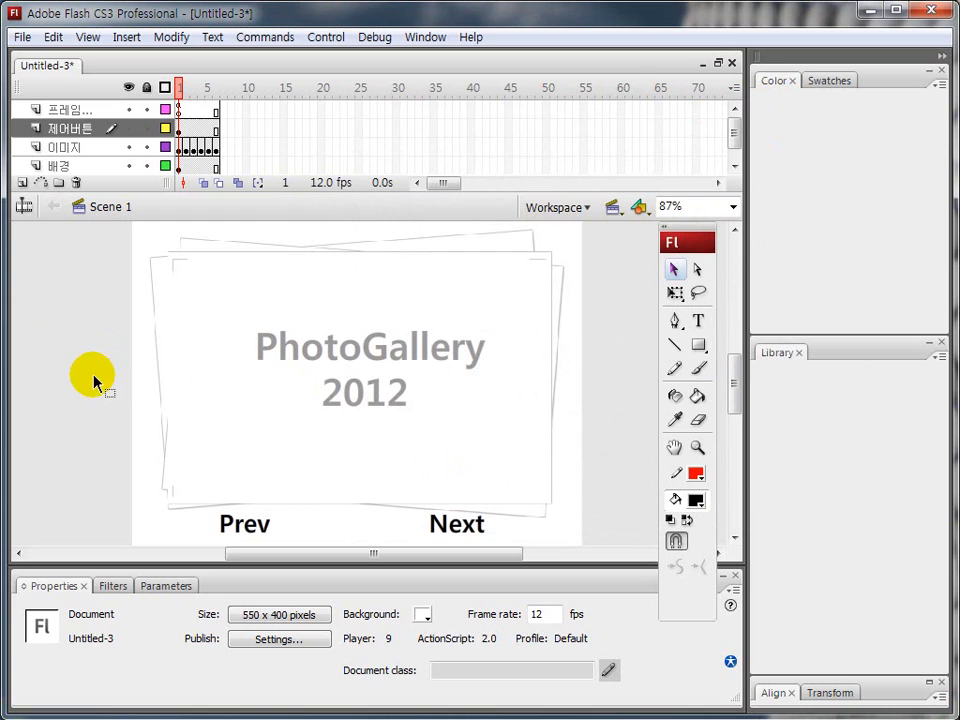